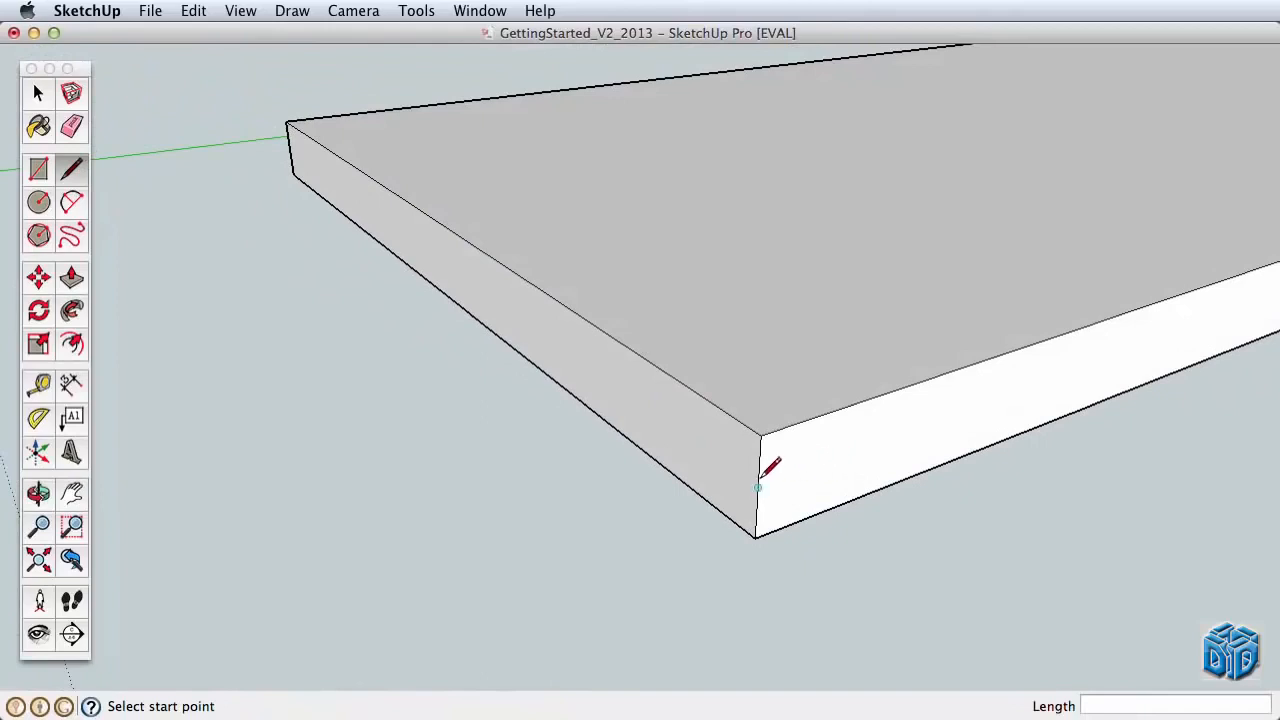
Draw a diagonal line about 23/32" long from the midpoint of the tabletop's near vertical corner edge to the long side's lower edge
{"action": "left_click", "coordinate": [758, 487]}
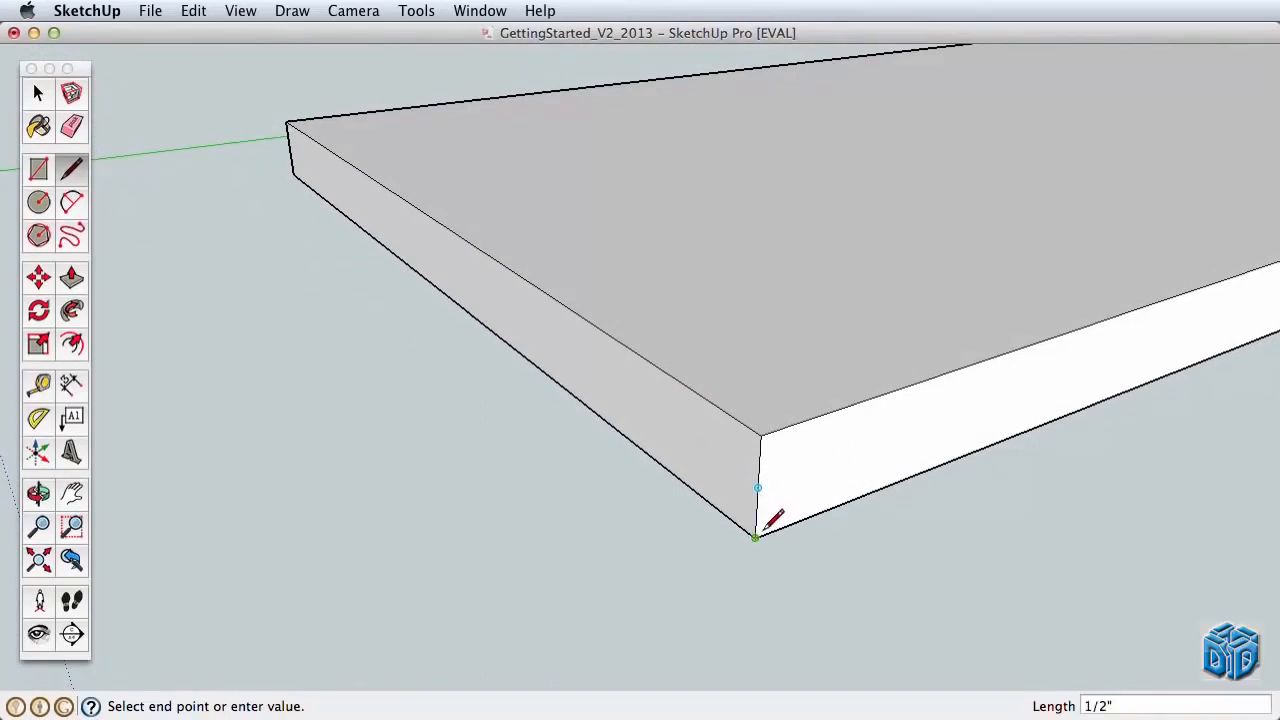
{"action": "left_click", "coordinate": [800, 520]}
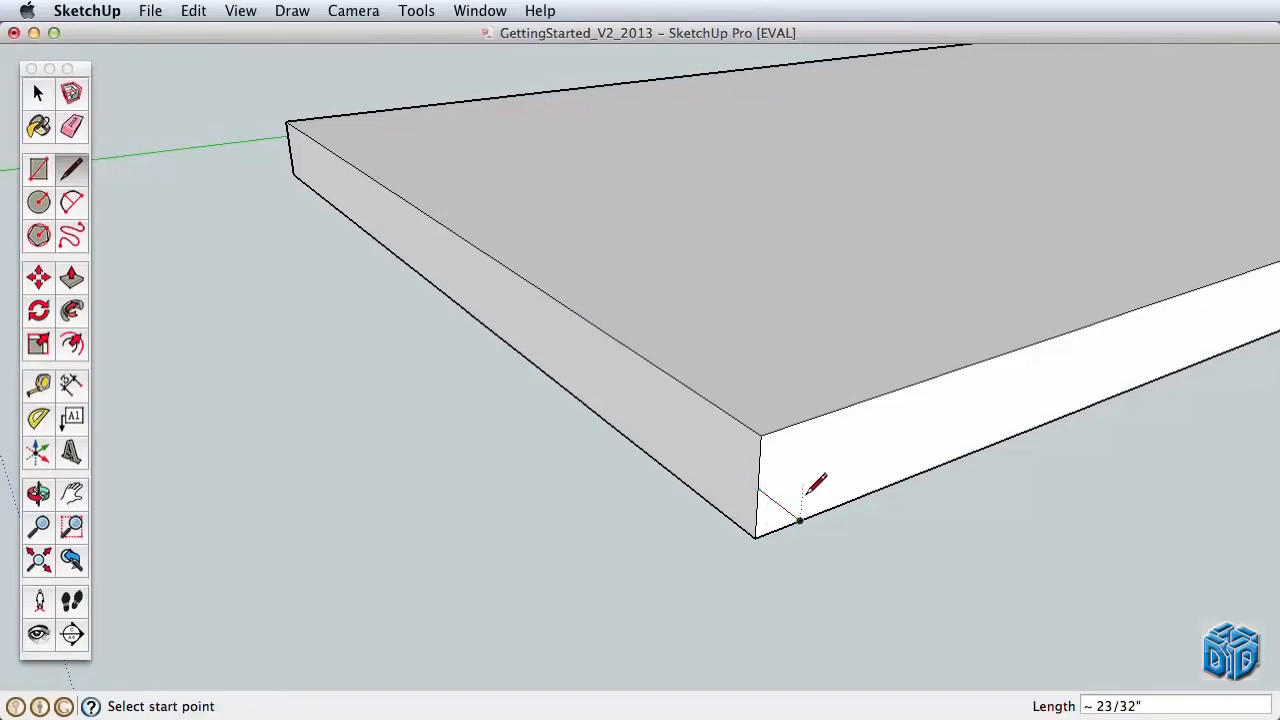
{"action": "mouse_move", "coordinate": [806, 490]}
{"action": "middle_mouse_down"}
{"action": "mouse_move", "coordinate": [723, 486]}
{"action": "mouse_move", "coordinate": [689, 523]}
{"action": "mouse_move", "coordinate": [757, 363]}
{"action": "mouse_move", "coordinate": [766, 140]}
{"action": "middle_mouse_up"}
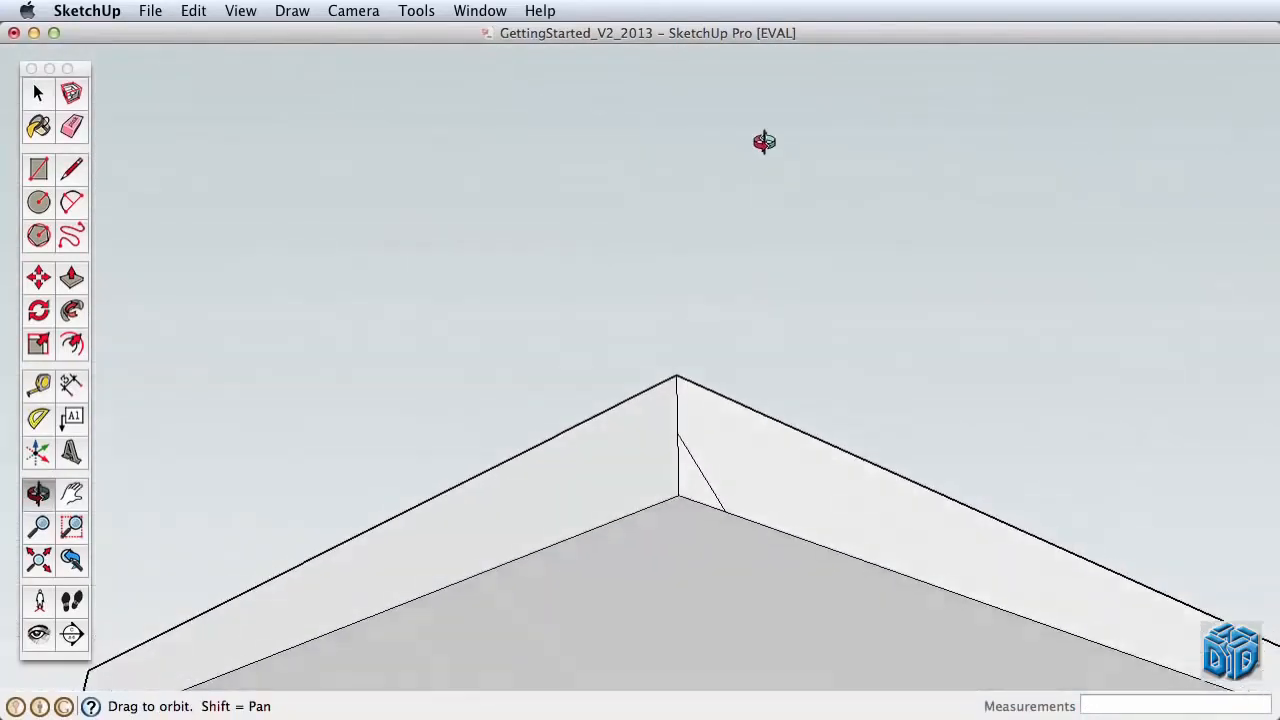
{"action": "scroll", "coordinate": [729, 480], "scroll_direction": "up", "scroll_amount": 1}
{"action": "middle_click_drag", "start_coordinate": [729, 480], "coordinate": [693, 235], "text": "shift"}
{"action": "scroll", "coordinate": [680, 306], "scroll_direction": "down", "scroll_amount": 2}
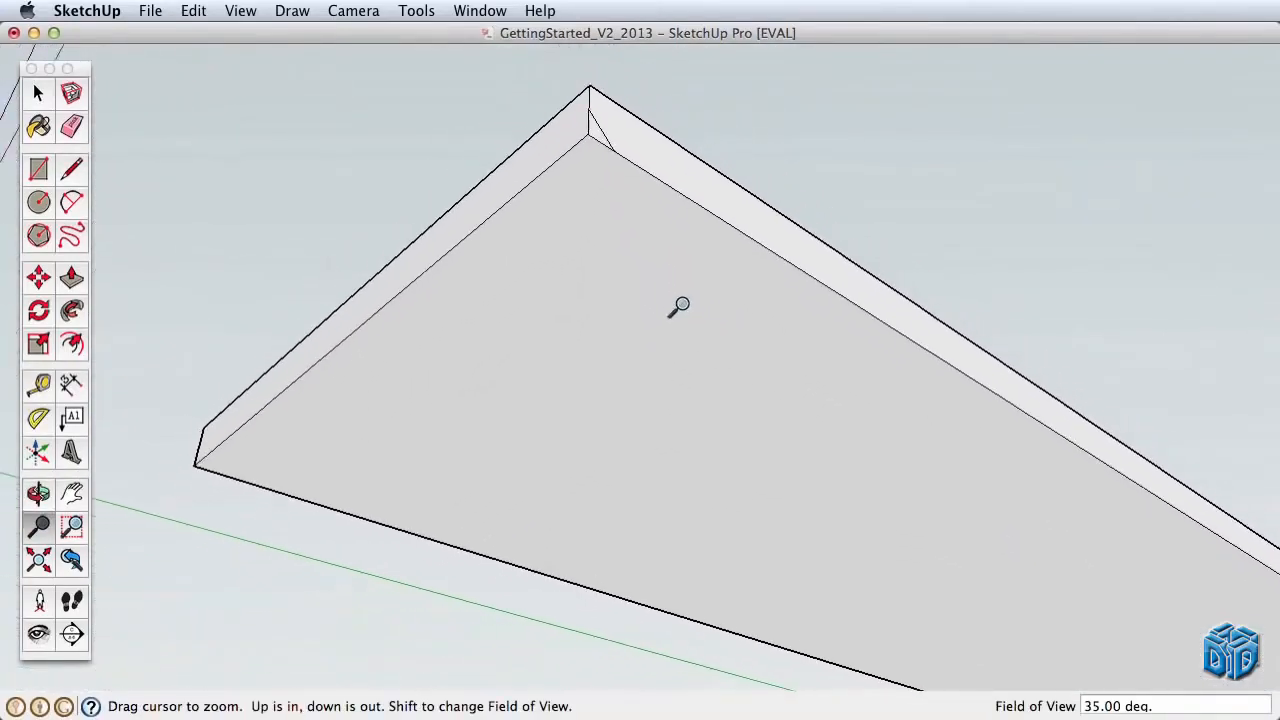
{"action": "middle_click_drag", "start_coordinate": [680, 306], "coordinate": [704, 338], "text": "shift"}
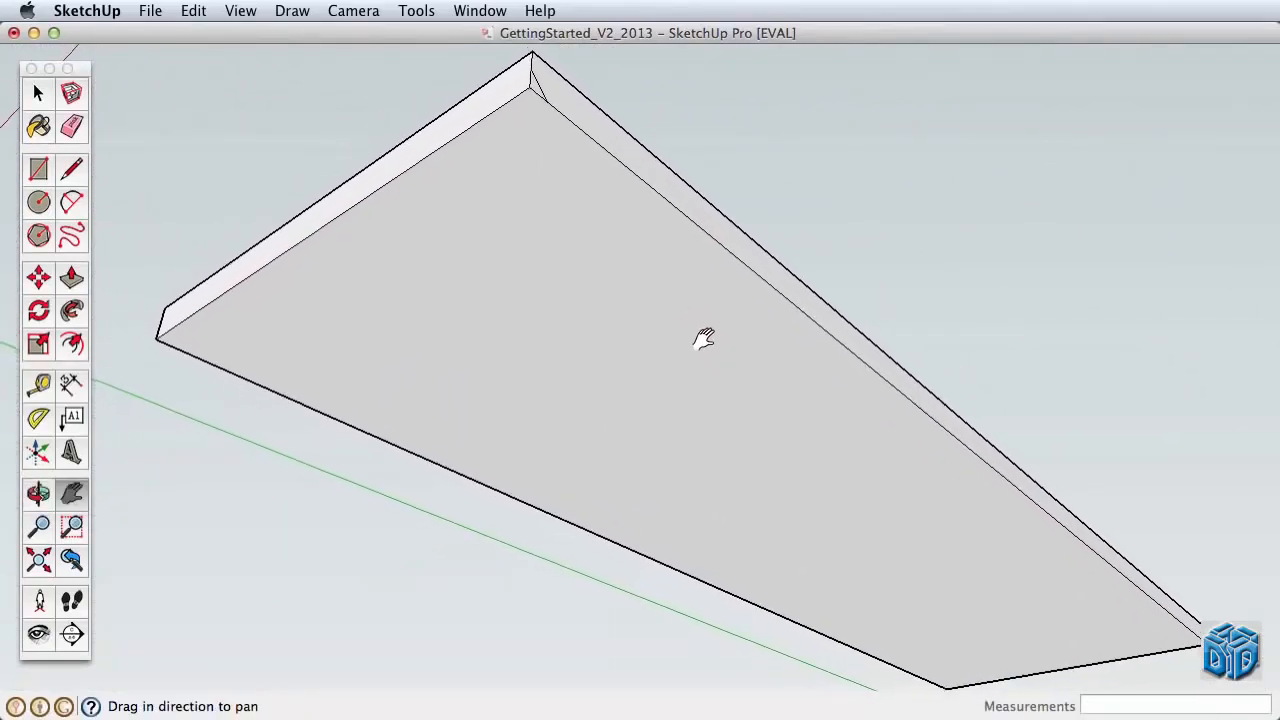
{"action": "left_click", "coordinate": [72, 312]}
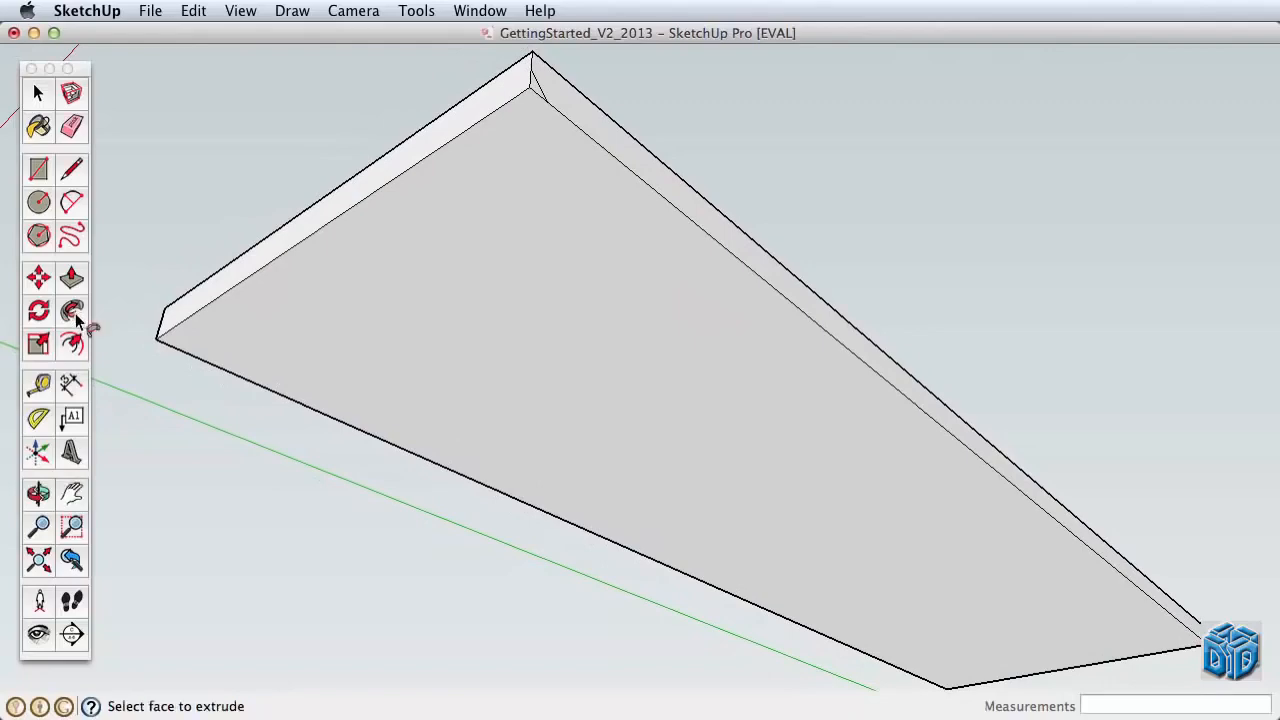
{"action": "mouse_move", "coordinate": [530, 95]}
{"action": "left_mouse_down"}
{"action": "mouse_move", "coordinate": [166, 343]}
{"action": "mouse_move", "coordinate": [250, 385]}
{"action": "mouse_move", "coordinate": [207, 345]}
{"action": "mouse_move", "coordinate": [309, 240]}
{"action": "left_mouse_up"}
{"action": "key", "text": "Escape"}
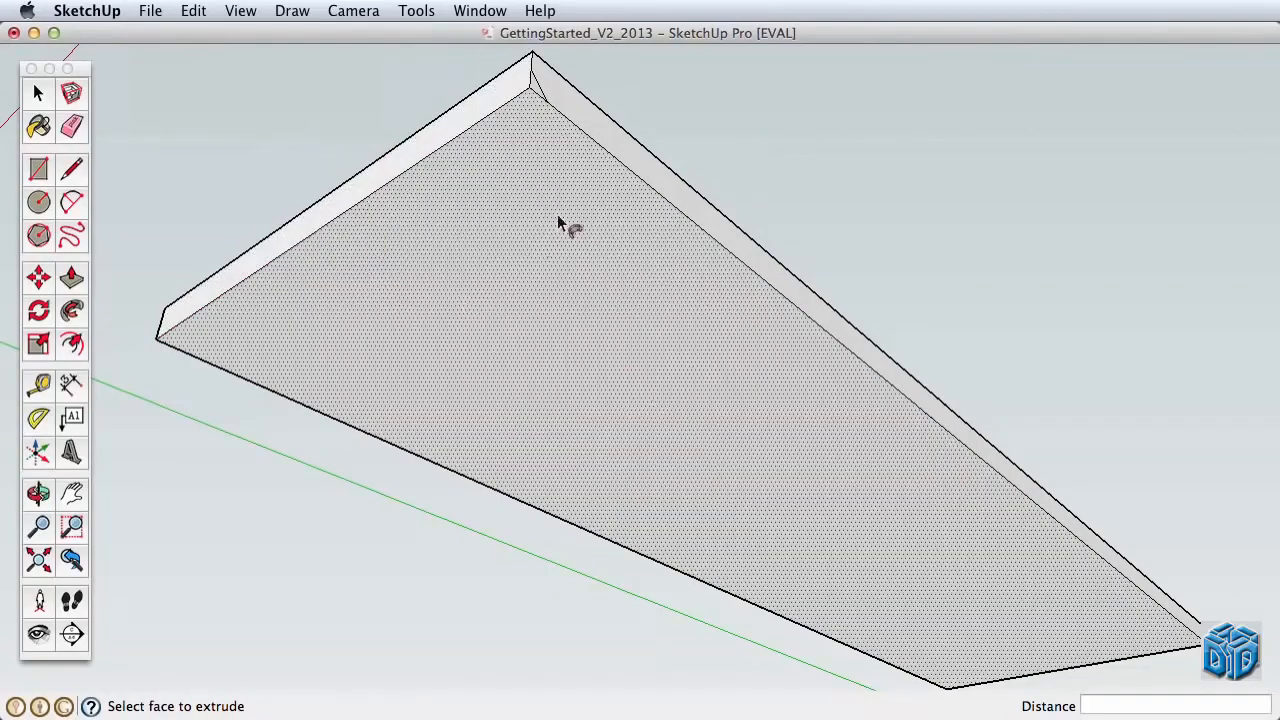
Bevel the lower edges of the tabletop by sweeping the triangular corner profile around the underside face with Follow Me
{"action": "left_click", "coordinate": [38, 93]}
{"action": "left_click", "coordinate": [500, 256]}
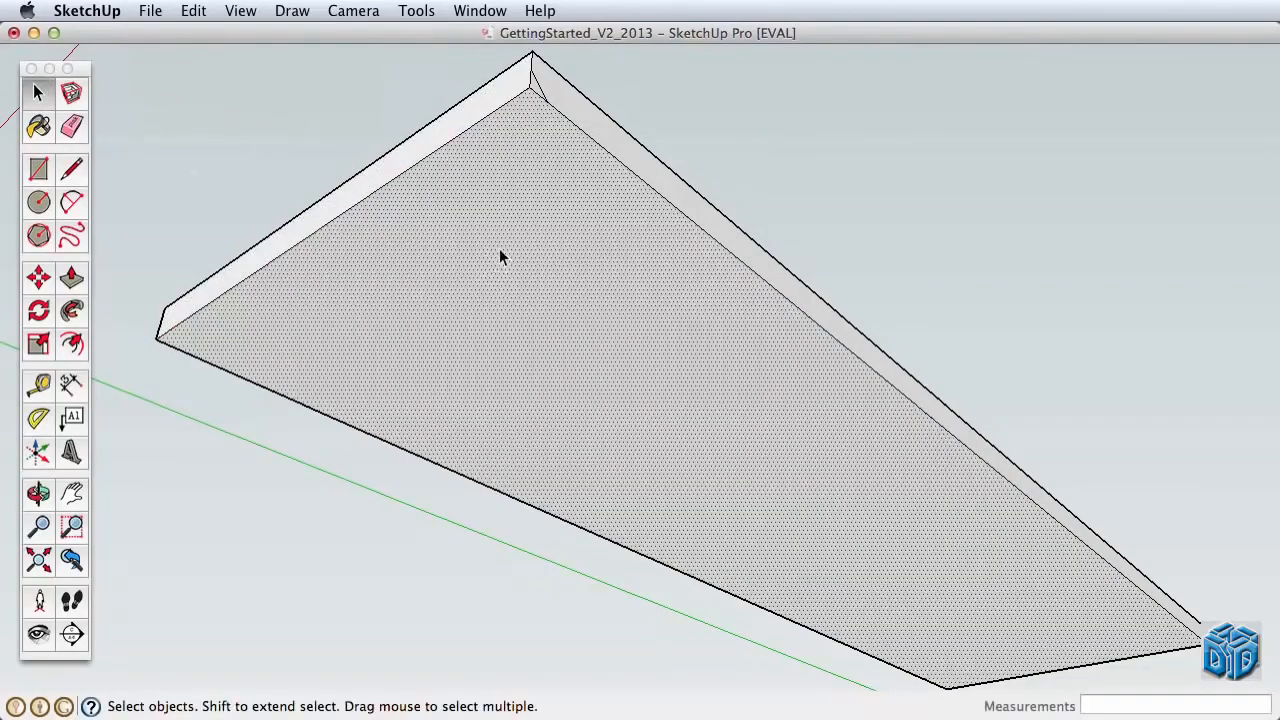
{"action": "left_click", "coordinate": [72, 313]}
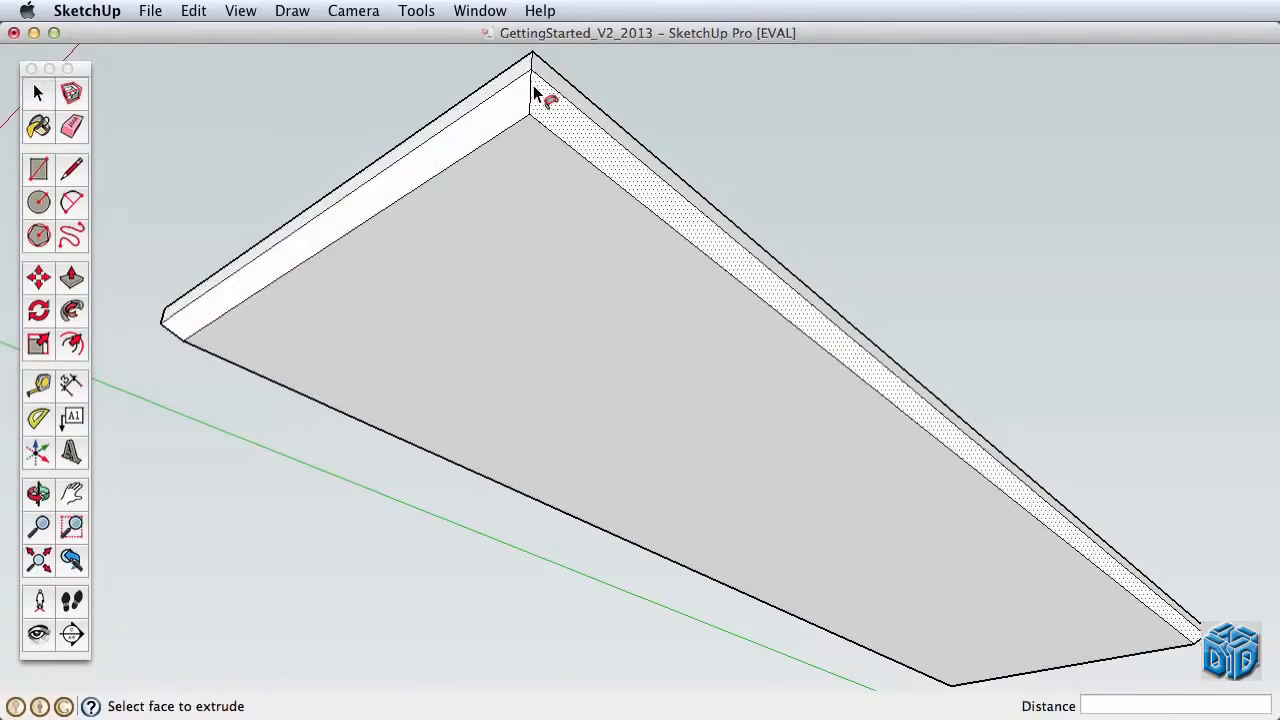
Select the entire tabletop and move it 37" straight up along the blue axis
{"action": "middle_click_drag", "start_coordinate": [536, 105], "coordinate": [554, 561]}
{"action": "key", "text": "z"}
{"action": "left_click_drag", "start_coordinate": [562, 300], "coordinate": [573, 530]}
{"action": "key", "text": "h"}
{"action": "left_click_drag", "start_coordinate": [602, 375], "coordinate": [566, 603]}
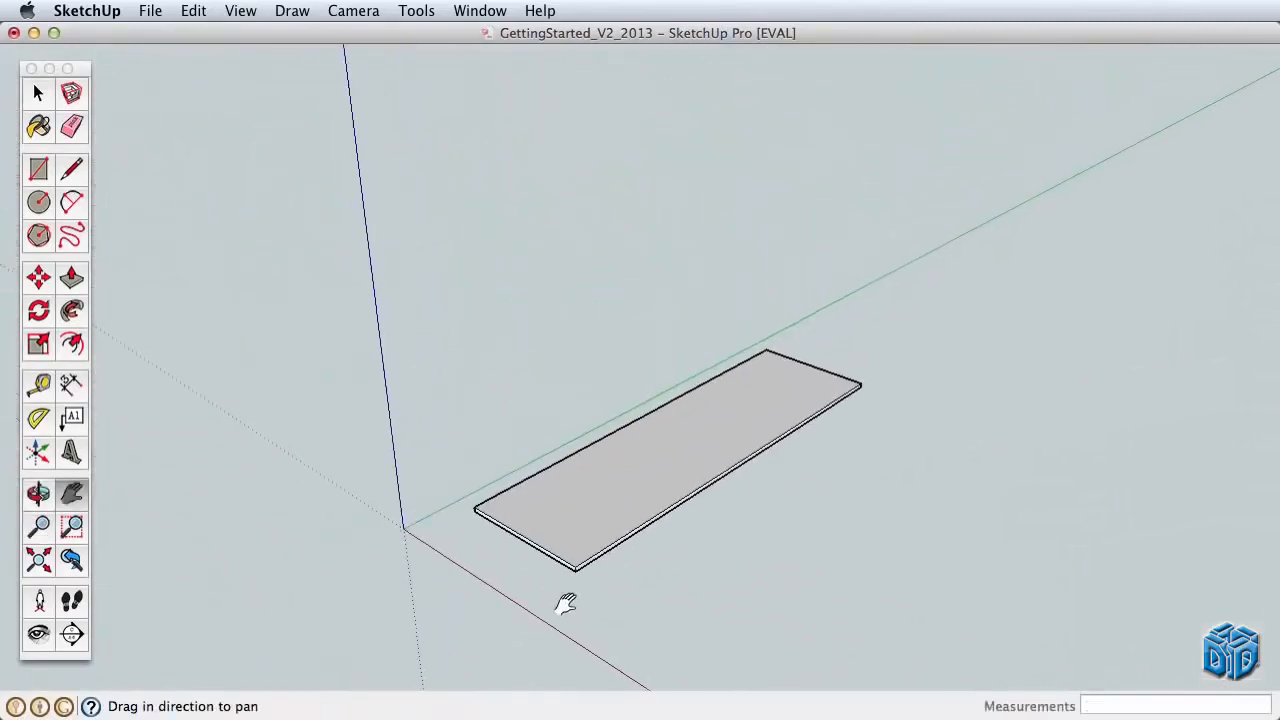
{"action": "key", "text": "space"}
{"action": "left_click", "coordinate": [600, 524]}
{"action": "triple_click", "coordinate": [588, 510]}
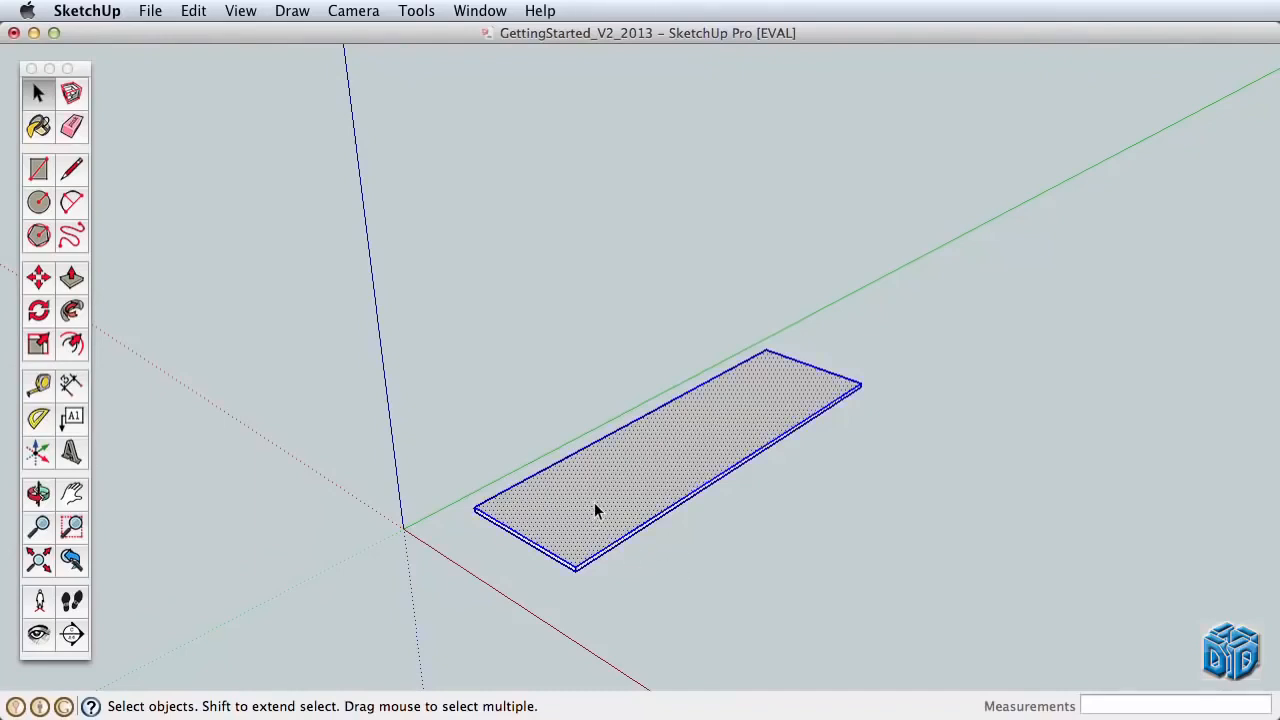
{"action": "left_click", "coordinate": [39, 279]}
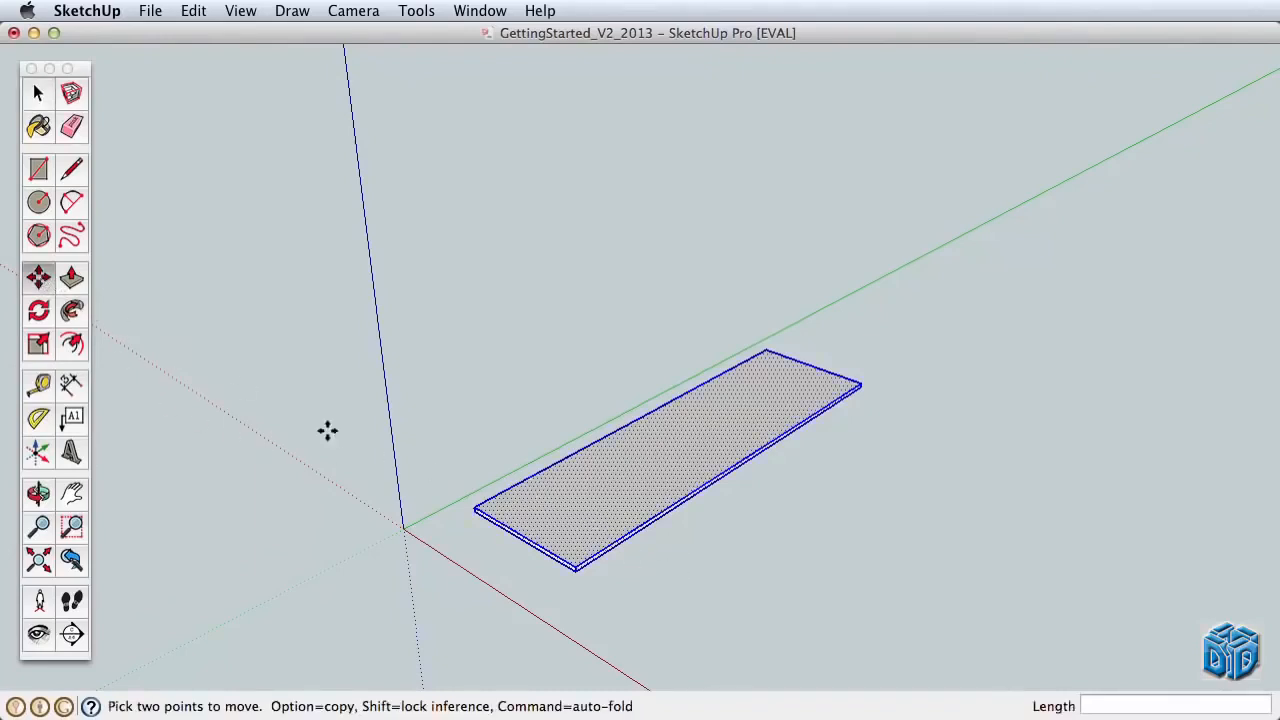
{"action": "left_click", "coordinate": [478, 505]}
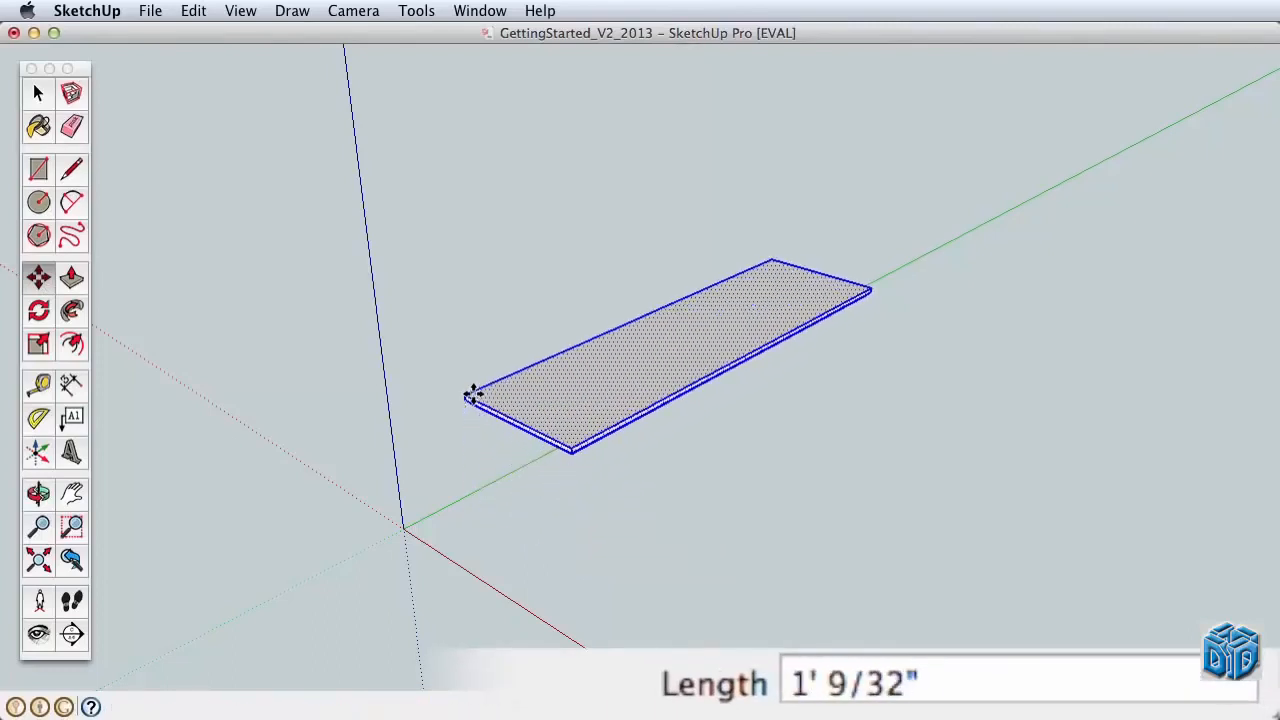
{"action": "type", "text": "37"}
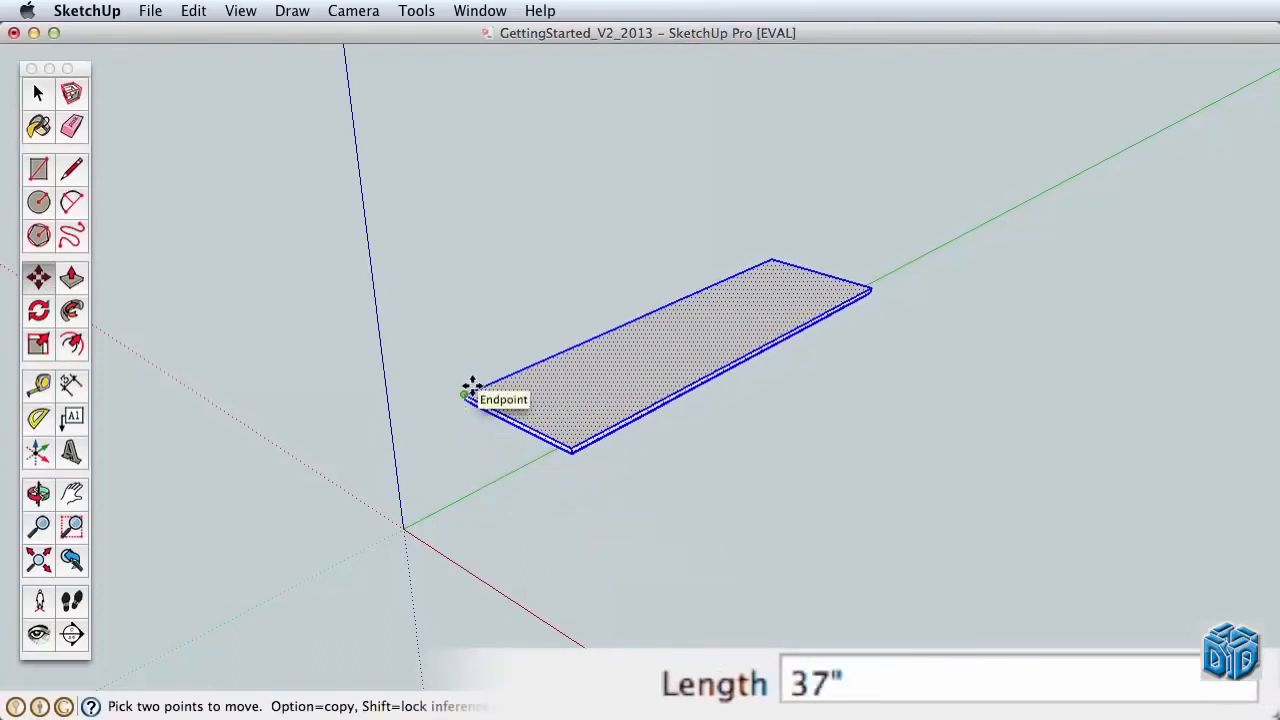
{"action": "key", "text": "Return"}
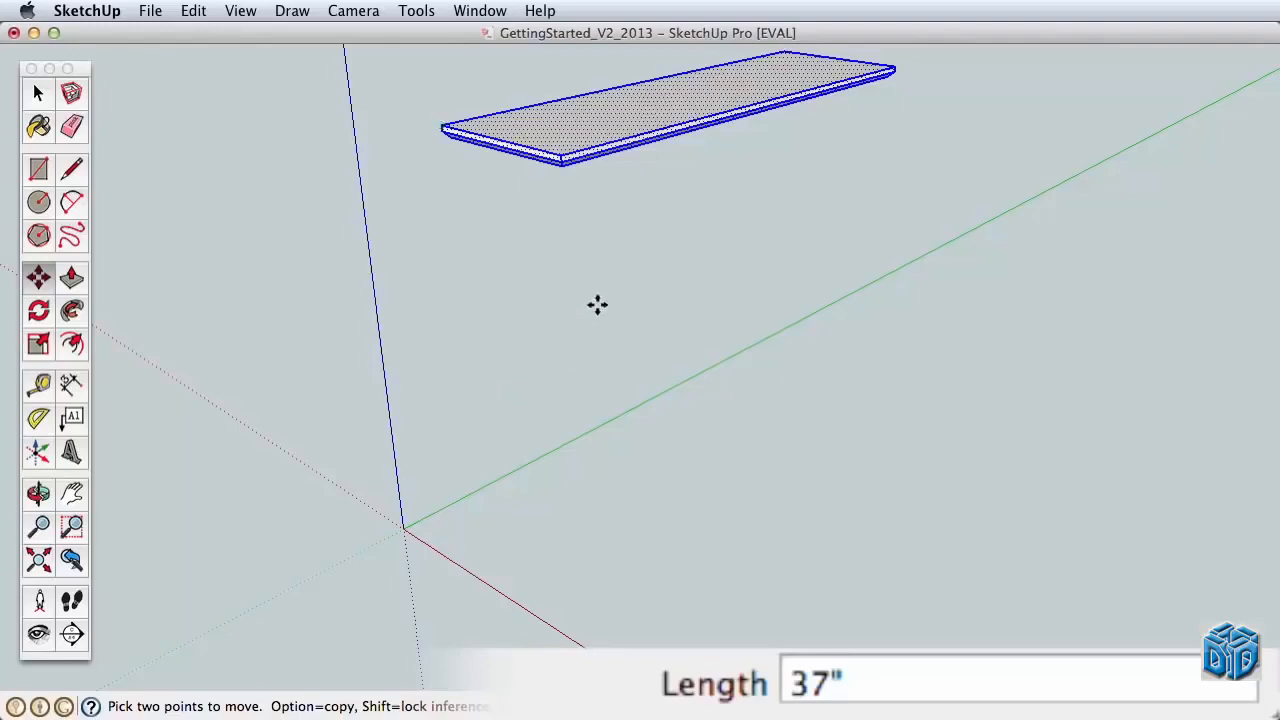
Draw a rectangle of about 2 1/2" by 1 1/8" at the near corner of the tabletop's underside
{"action": "middle_click_drag", "start_coordinate": [597, 303], "coordinate": [585, 148]}
{"action": "left_click_drag", "start_coordinate": [585, 148], "coordinate": [589, 134]}
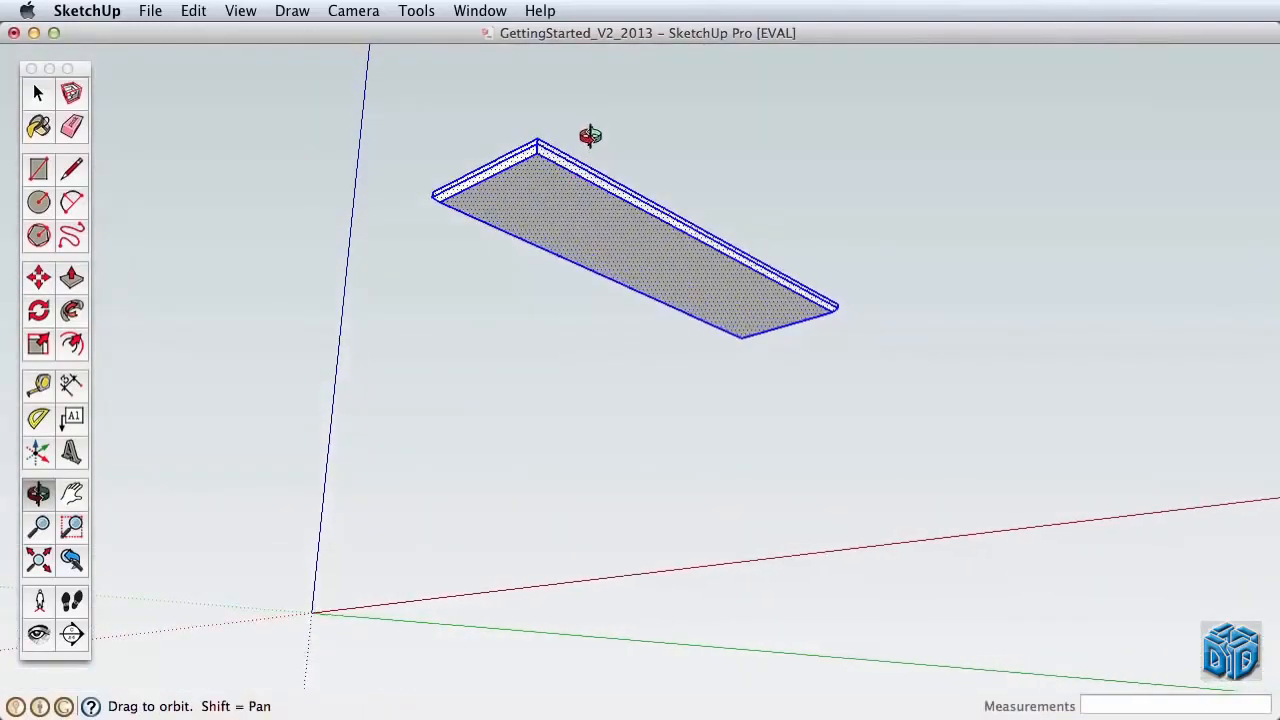
{"action": "key", "text": "h"}
{"action": "left_click_drag", "start_coordinate": [580, 220], "coordinate": [654, 430]}
{"action": "key", "text": "z"}
{"action": "left_click_drag", "start_coordinate": [651, 506], "coordinate": [604, 120]}
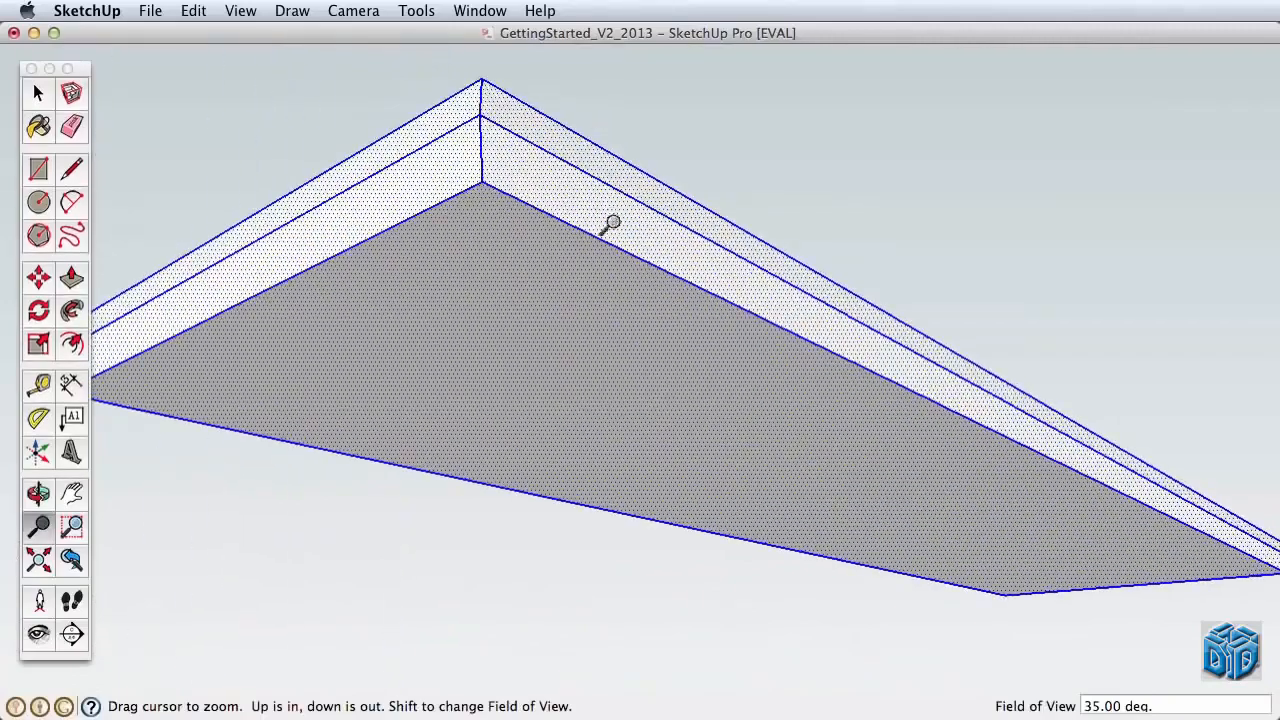
{"action": "key", "text": "h"}
{"action": "left_click_drag", "start_coordinate": [609, 237], "coordinate": [712, 200]}
{"action": "key", "text": "o"}
{"action": "key", "text": "space"}
{"action": "left_click", "coordinate": [713, 195]}
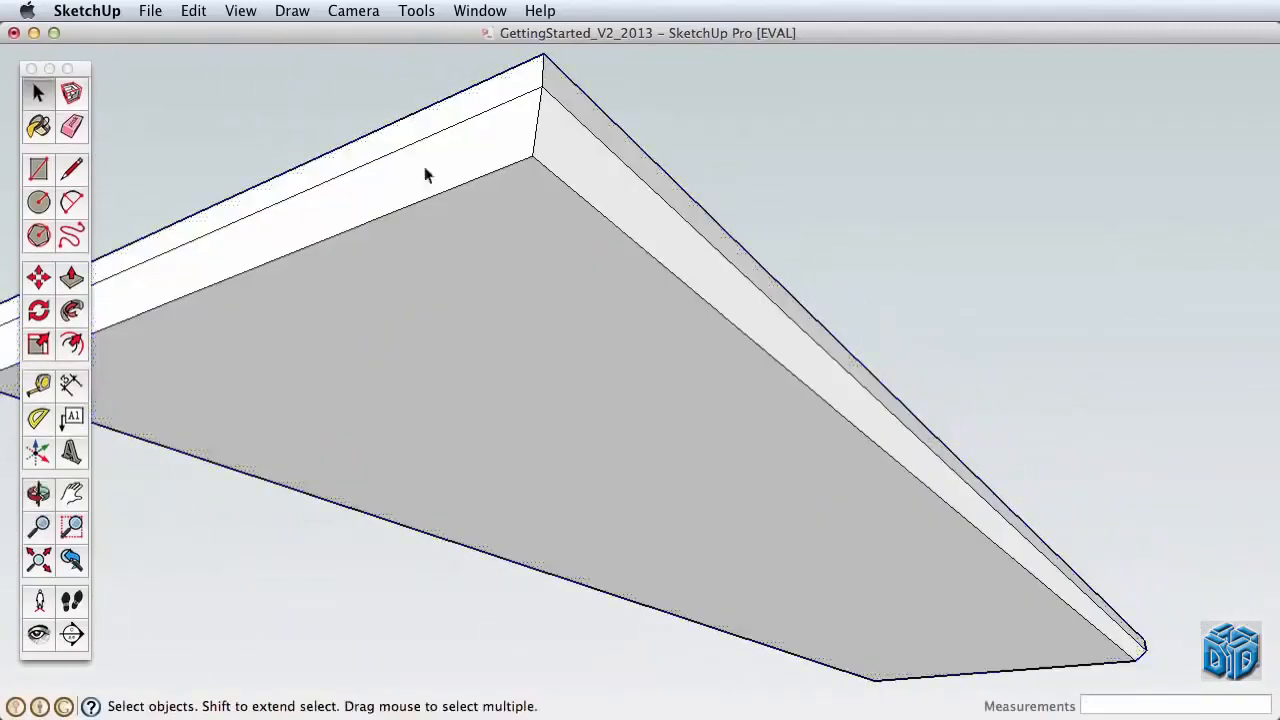
{"action": "left_click", "coordinate": [34, 174]}
{"action": "left_click", "coordinate": [531, 157]}
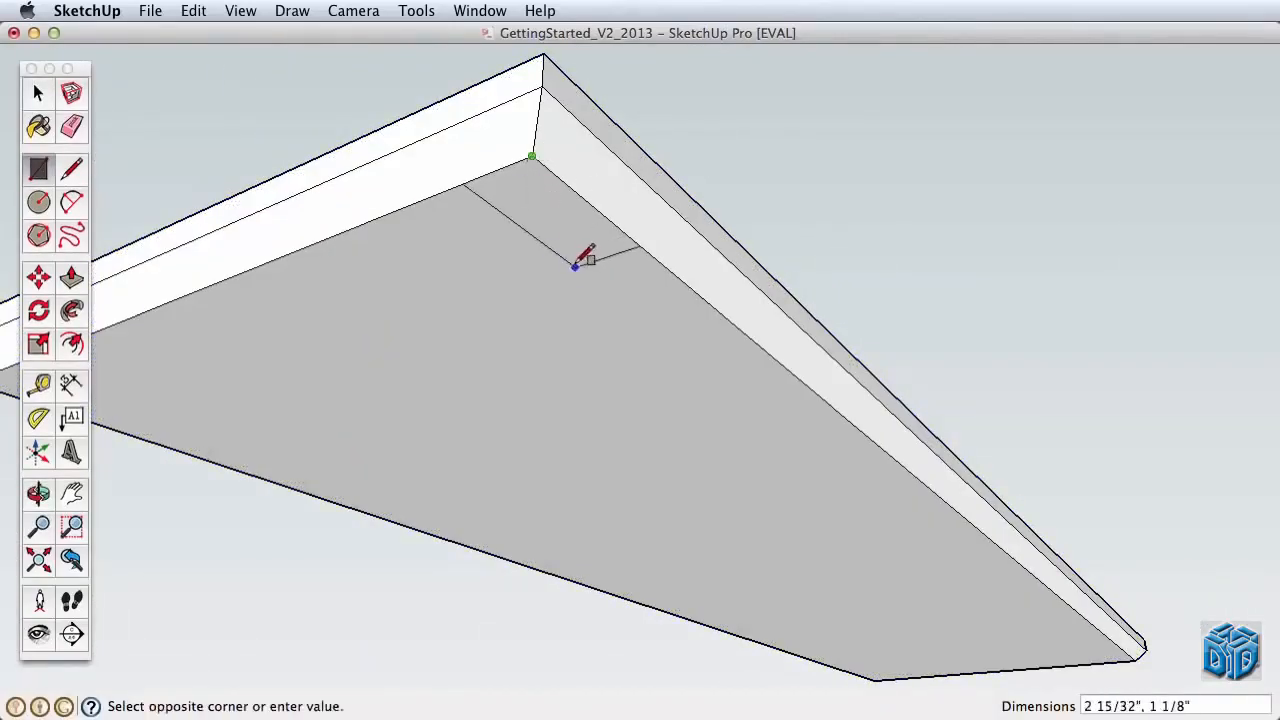
{"action": "left_click", "coordinate": [569, 265]}
Try to move the corner rectangle away across the ungrouped tabletop's underside, and undo drawing the rectangle
{"action": "key", "text": "space"}
{"action": "left_click", "coordinate": [577, 228]}
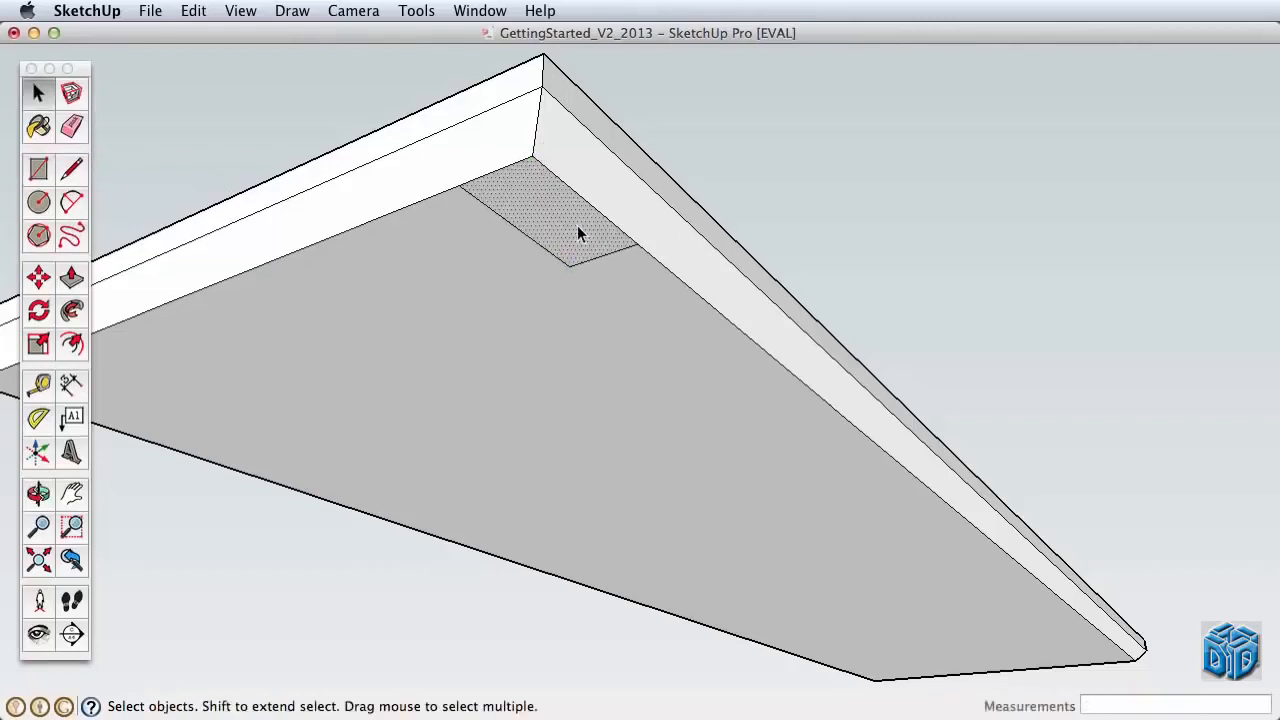
{"action": "left_click", "coordinate": [38, 278]}
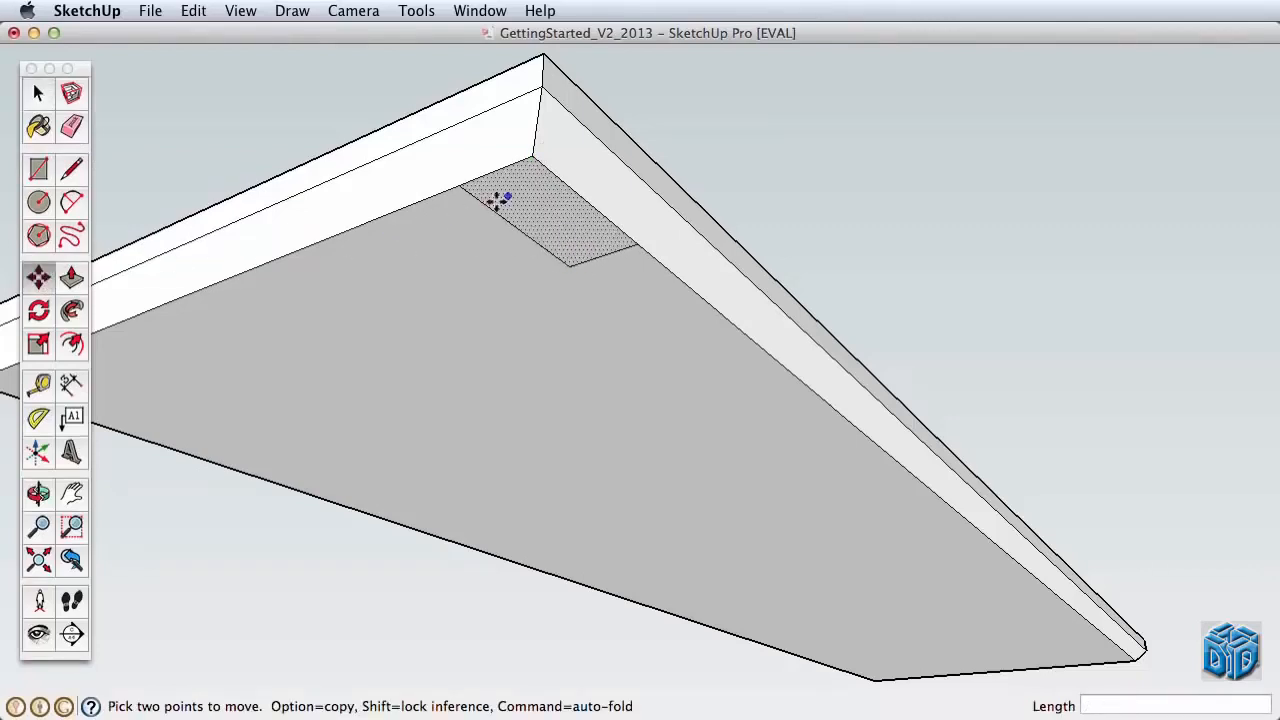
{"action": "left_click", "coordinate": [533, 163]}
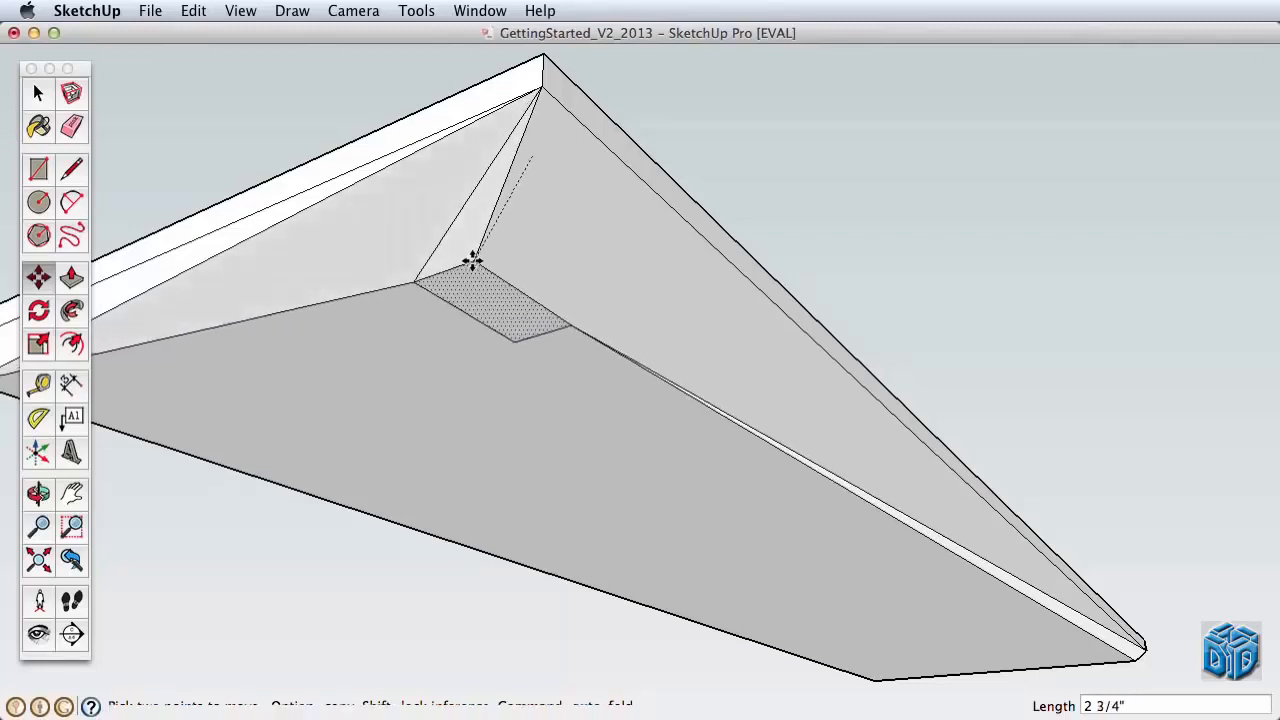
{"action": "key", "text": "Escape"}
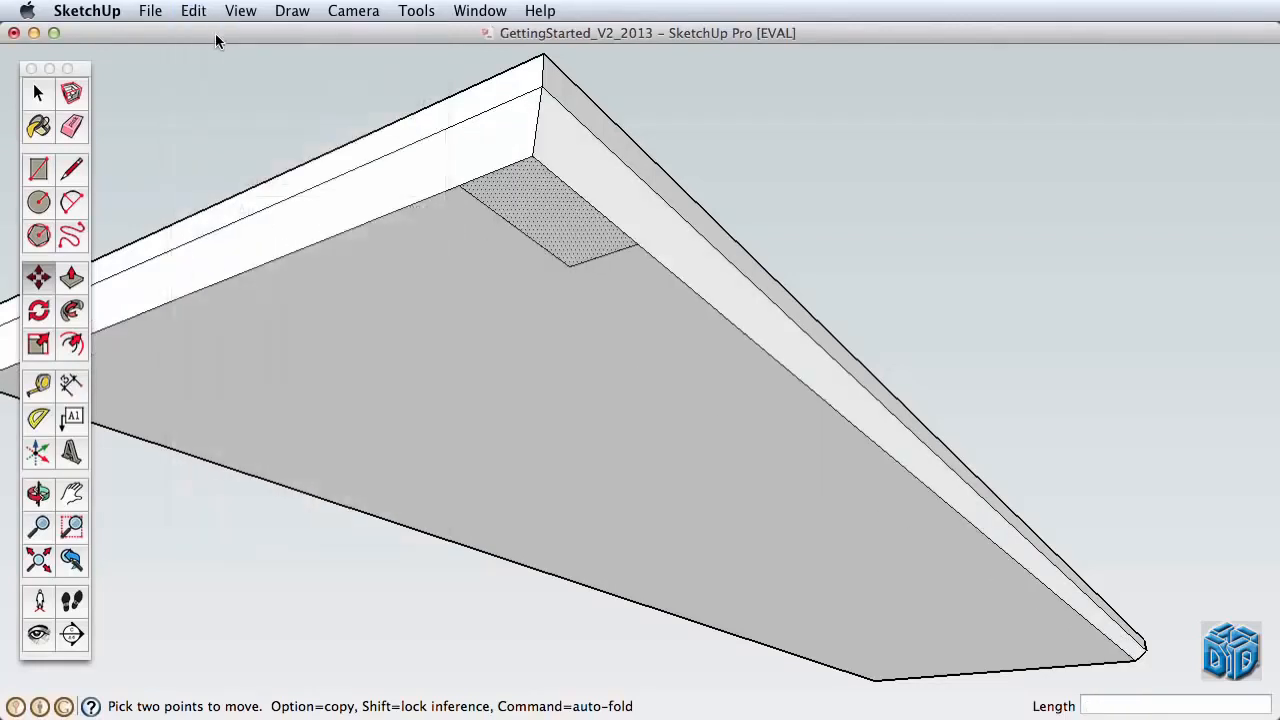
{"action": "left_click", "coordinate": [193, 11]}
{"action": "left_click", "coordinate": [225, 34]}
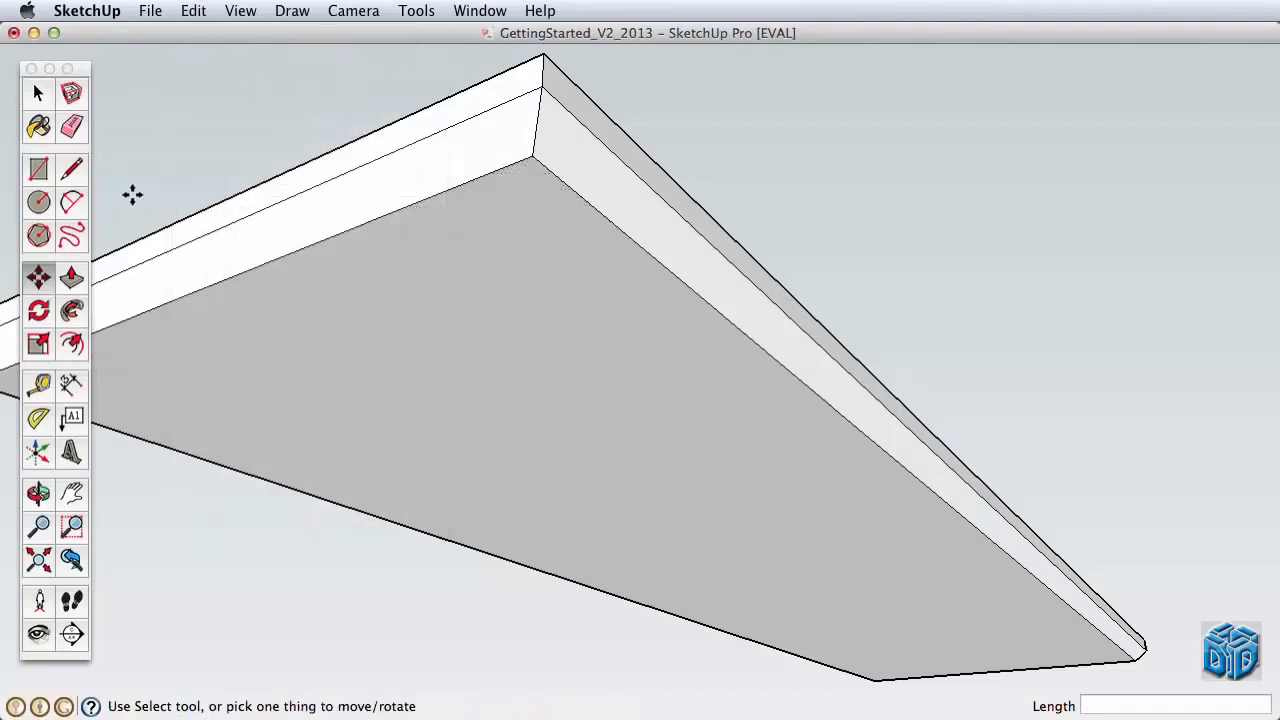
Select all connected faces and edges of the tabletop and make them a group
{"action": "left_click", "coordinate": [38, 95]}
{"action": "left_click", "coordinate": [513, 249]}
{"action": "triple_click", "coordinate": [619, 194]}
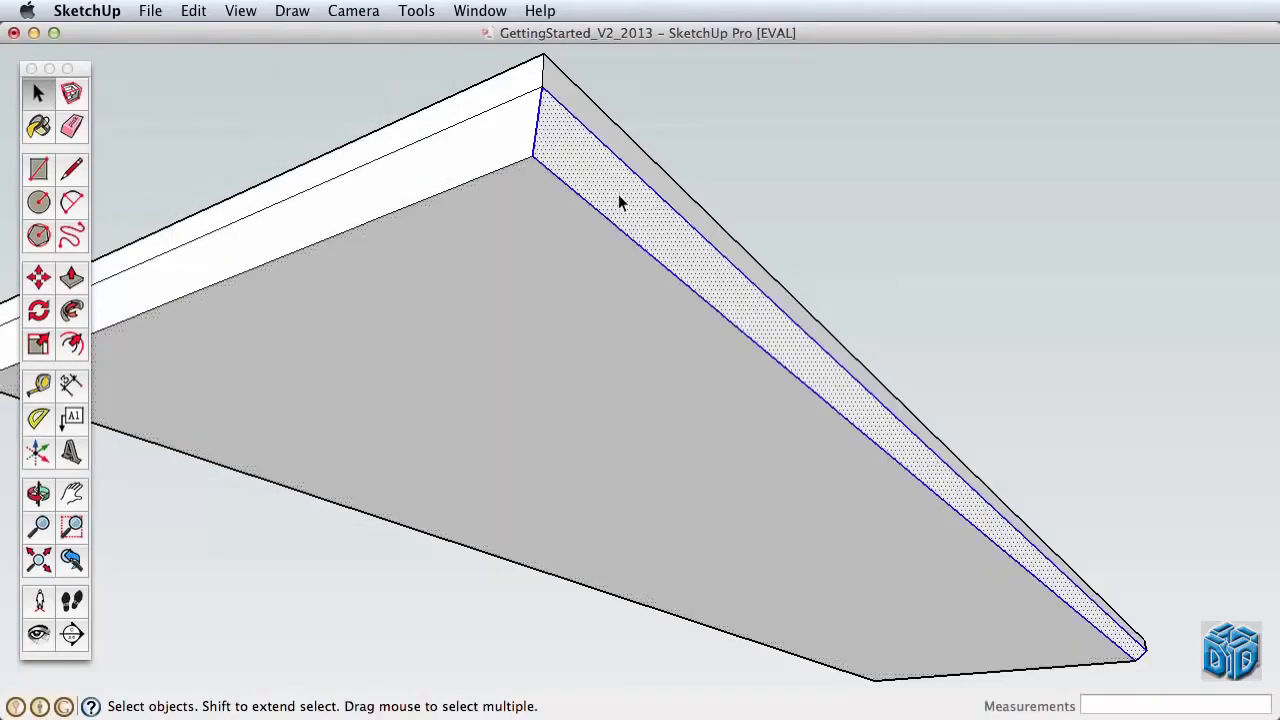
{"action": "right_click", "coordinate": [541, 158]}
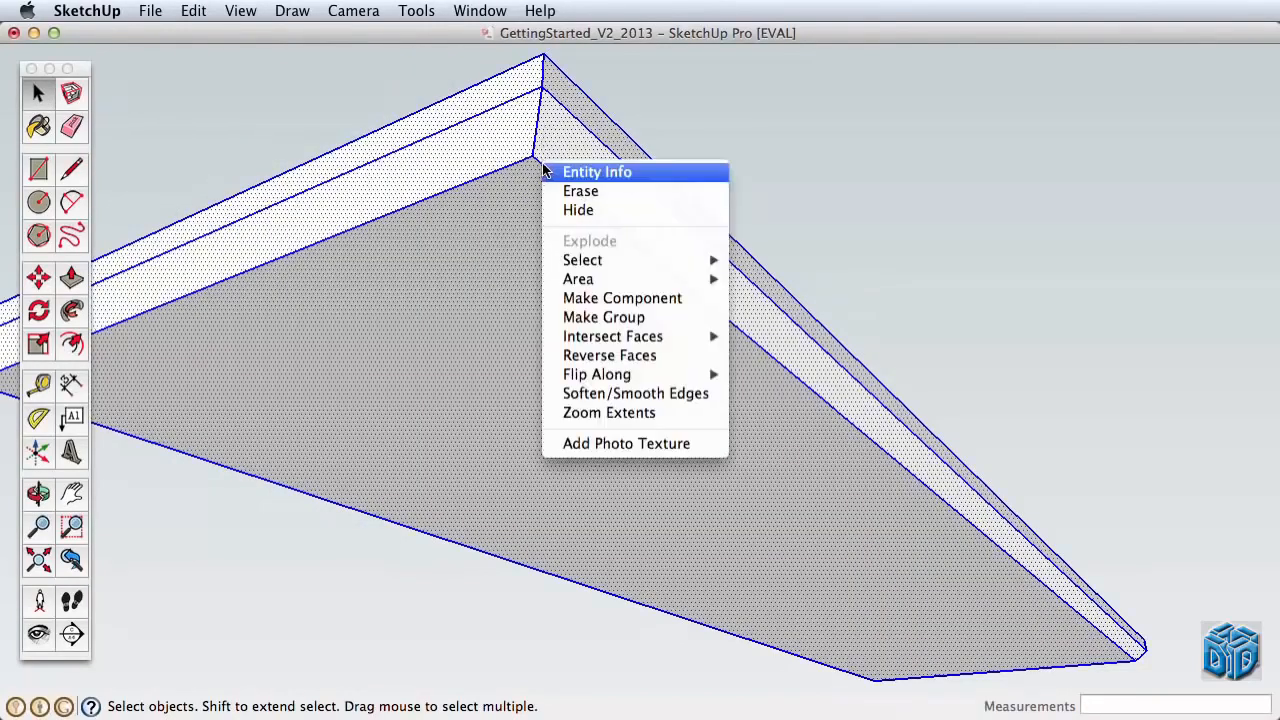
{"action": "left_click", "coordinate": [658, 318]}
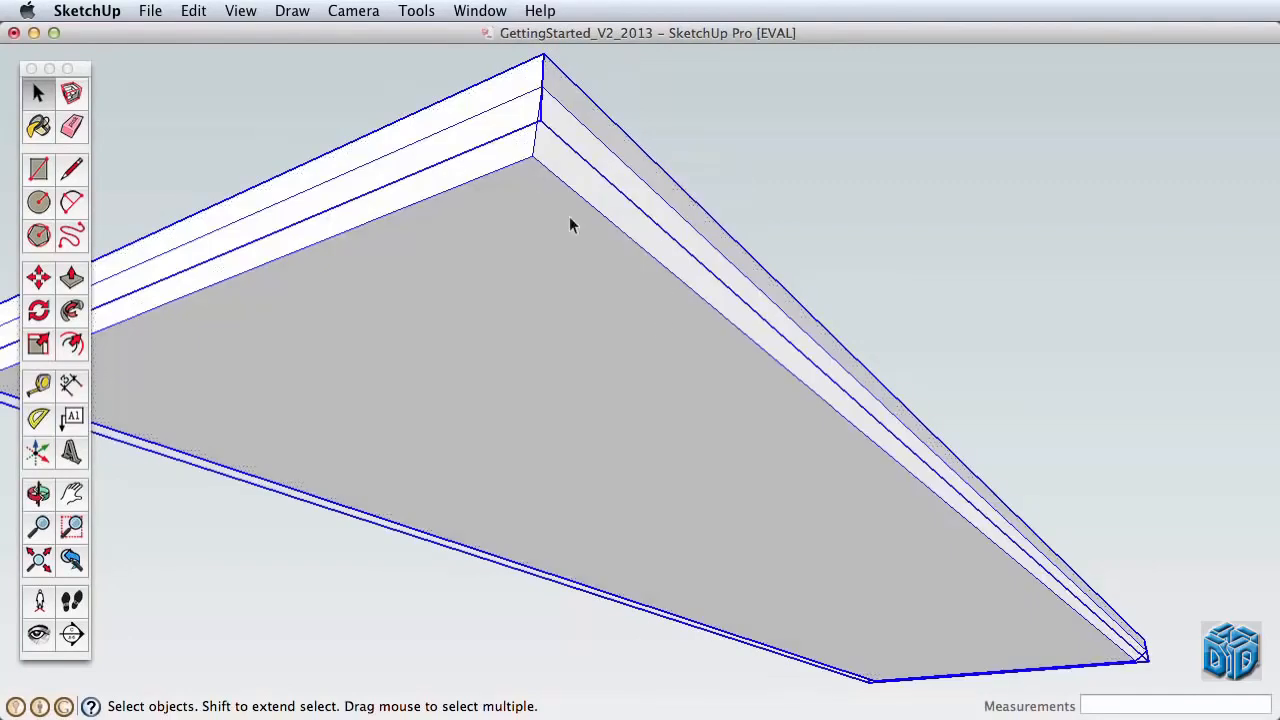
Draw a 1" by 2" rectangle on the grouped tabletop's underside, starting from its near corner
{"action": "middle_click_drag", "start_coordinate": [654, 200], "coordinate": [803, 309]}
{"action": "scroll", "coordinate": [686, 220], "scroll_direction": "up", "scroll_amount": 3}
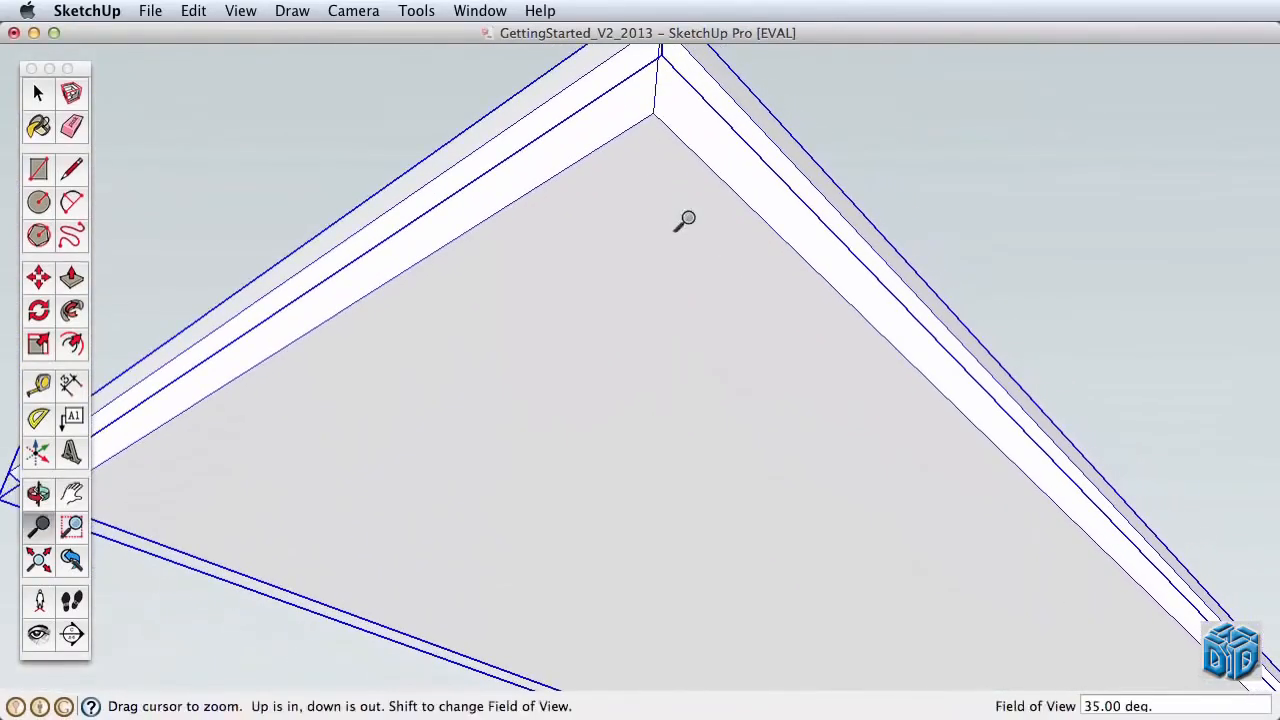
{"action": "left_click_drag", "start_coordinate": [685, 220], "coordinate": [691, 291]}
{"action": "left_click", "coordinate": [37, 172]}
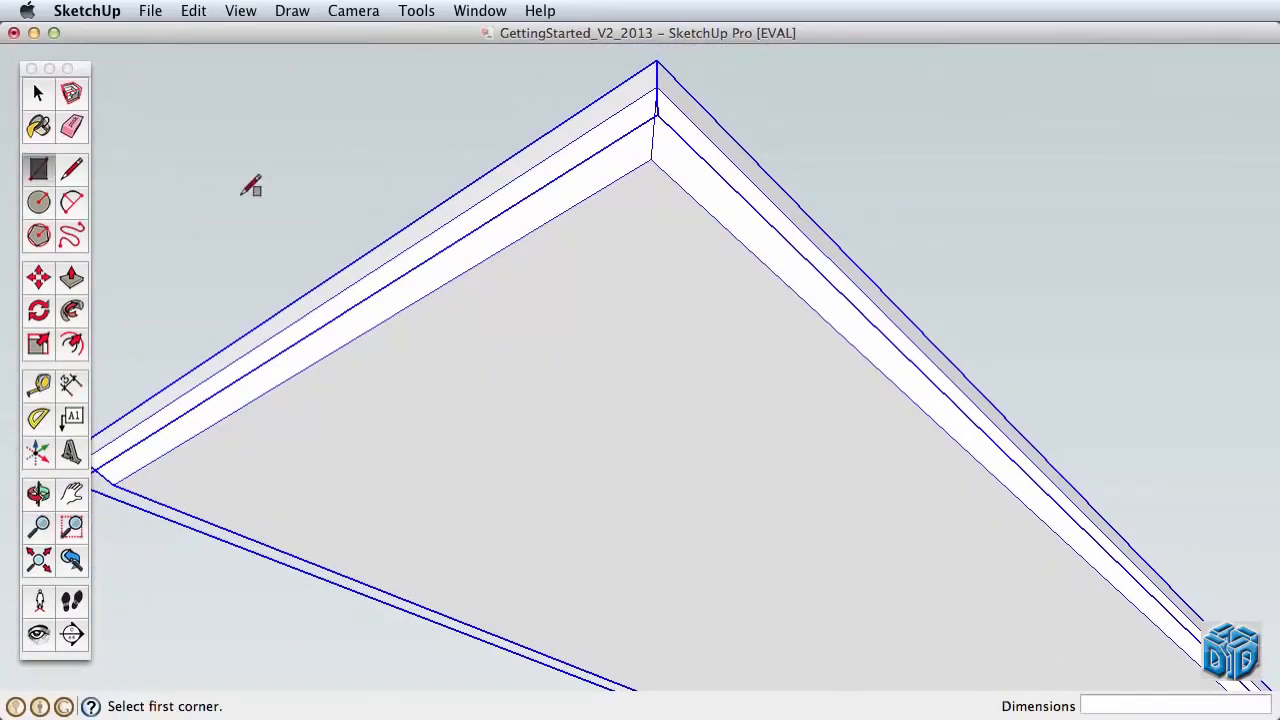
{"action": "left_click", "coordinate": [651, 160]}
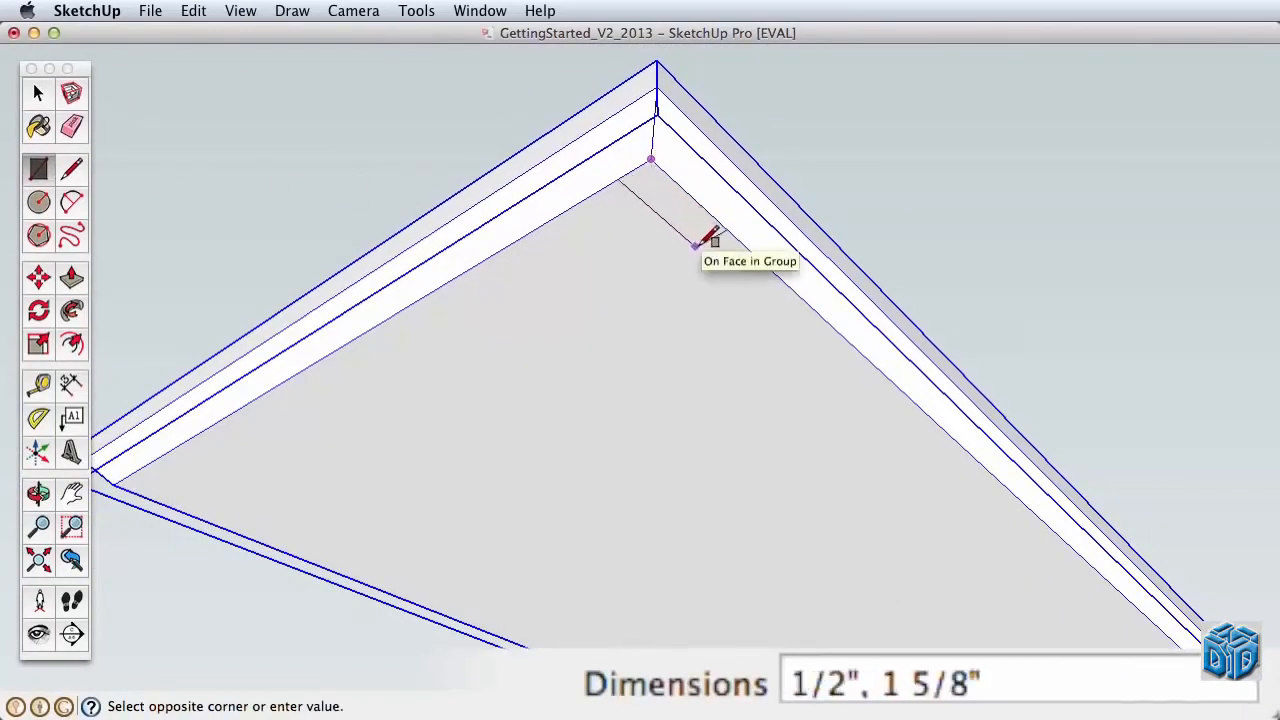
{"action": "type", "text": "1\""}
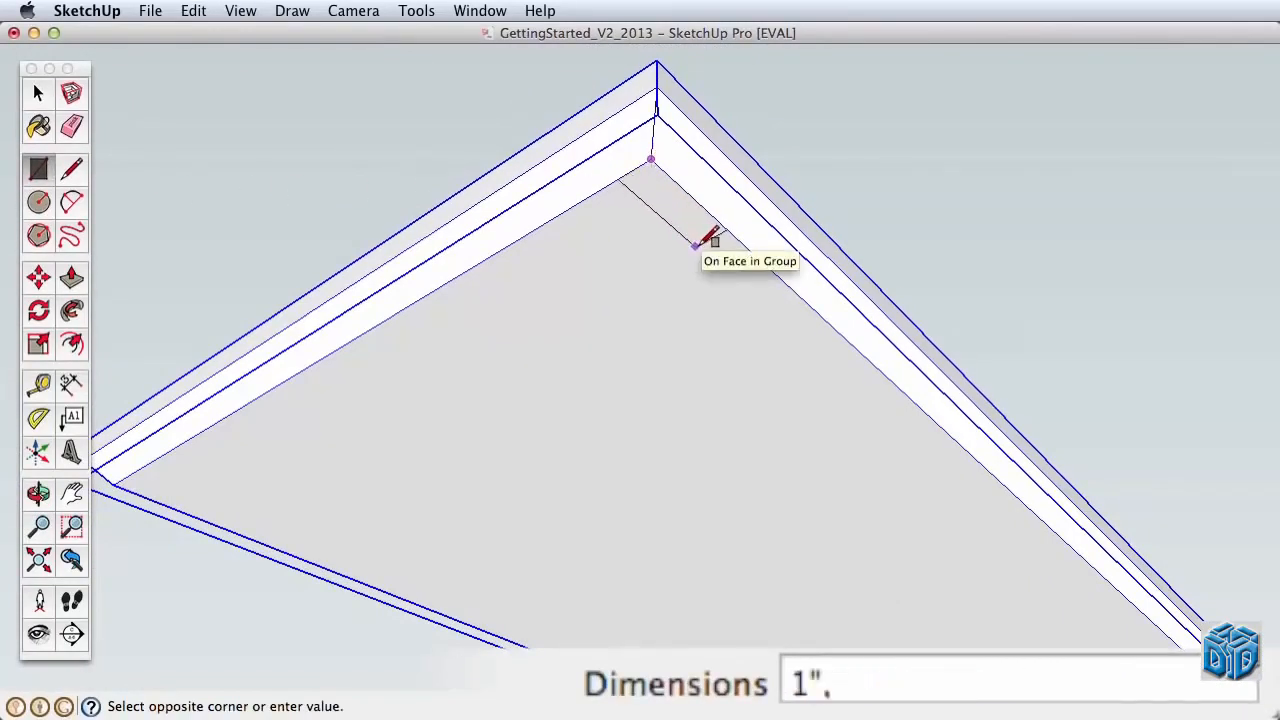
{"action": "type", "text": ",2\""}
{"action": "key", "text": "Return"}
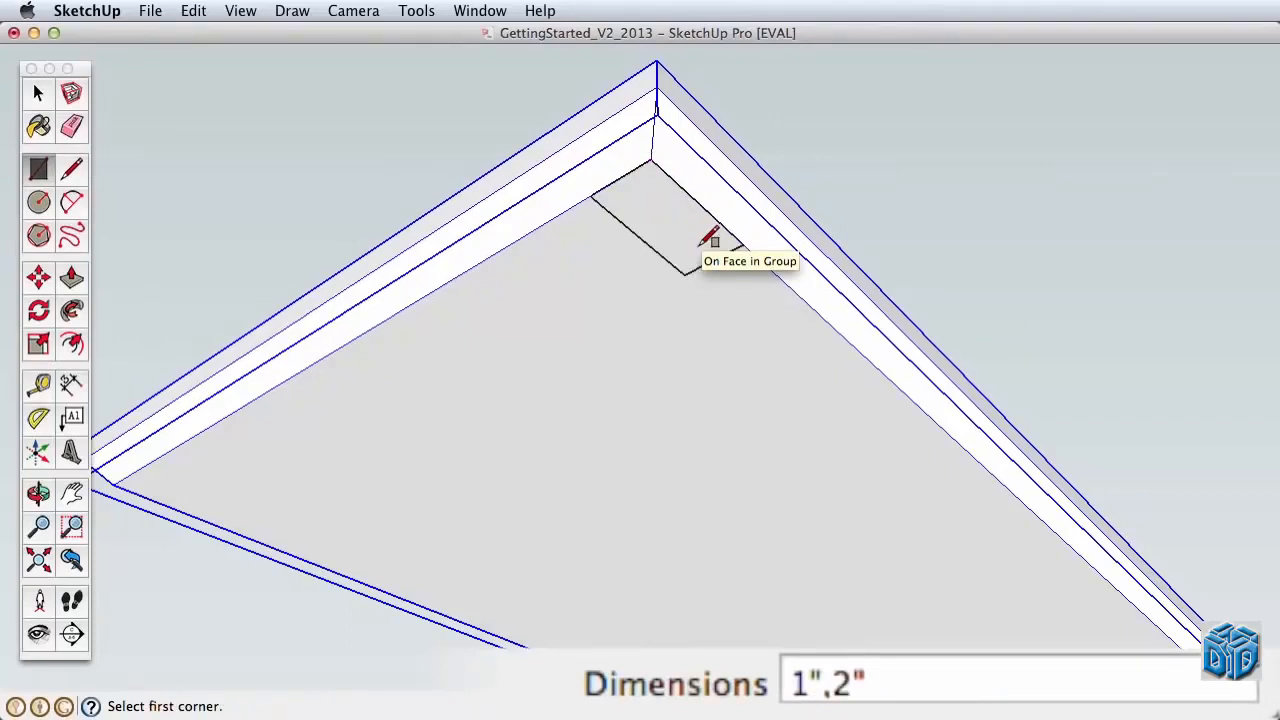
Try to move the 1" by 2" rectangle along the underside, independently of the grouped tabletop
{"action": "key", "text": "space"}
{"action": "left_click", "coordinate": [660, 222]}
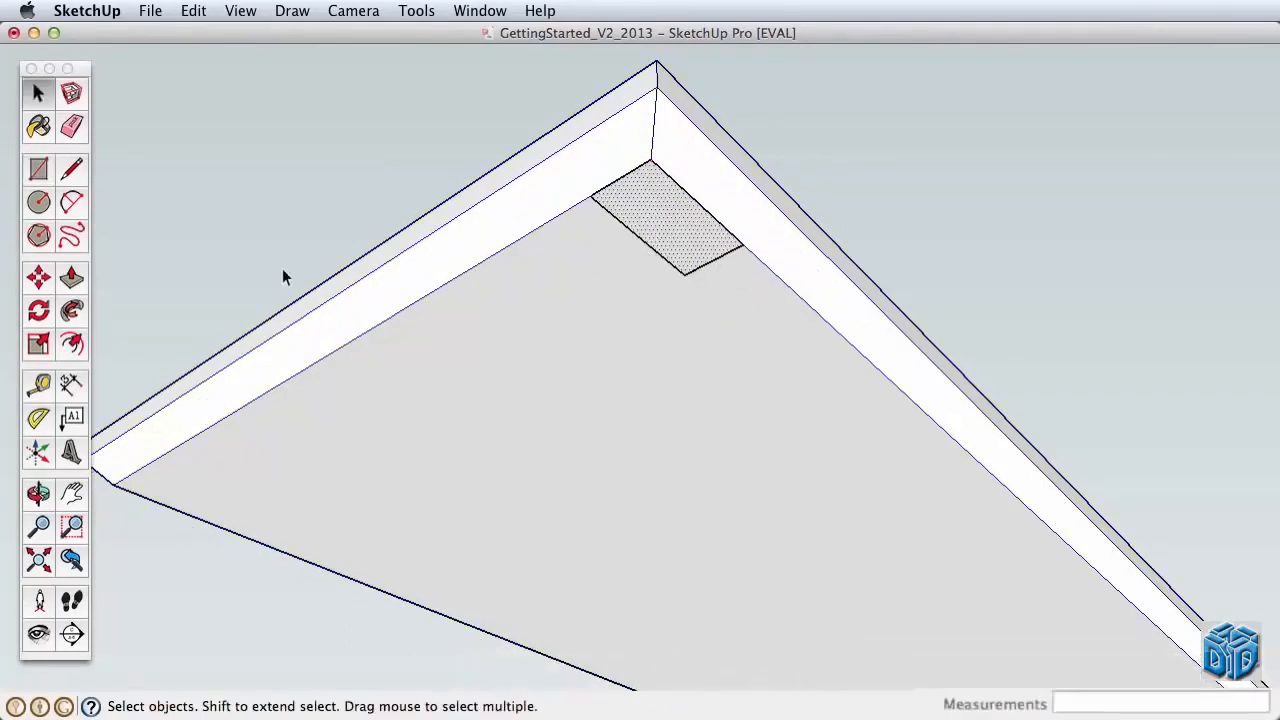
{"action": "left_click", "coordinate": [38, 277]}
{"action": "left_click", "coordinate": [679, 251]}
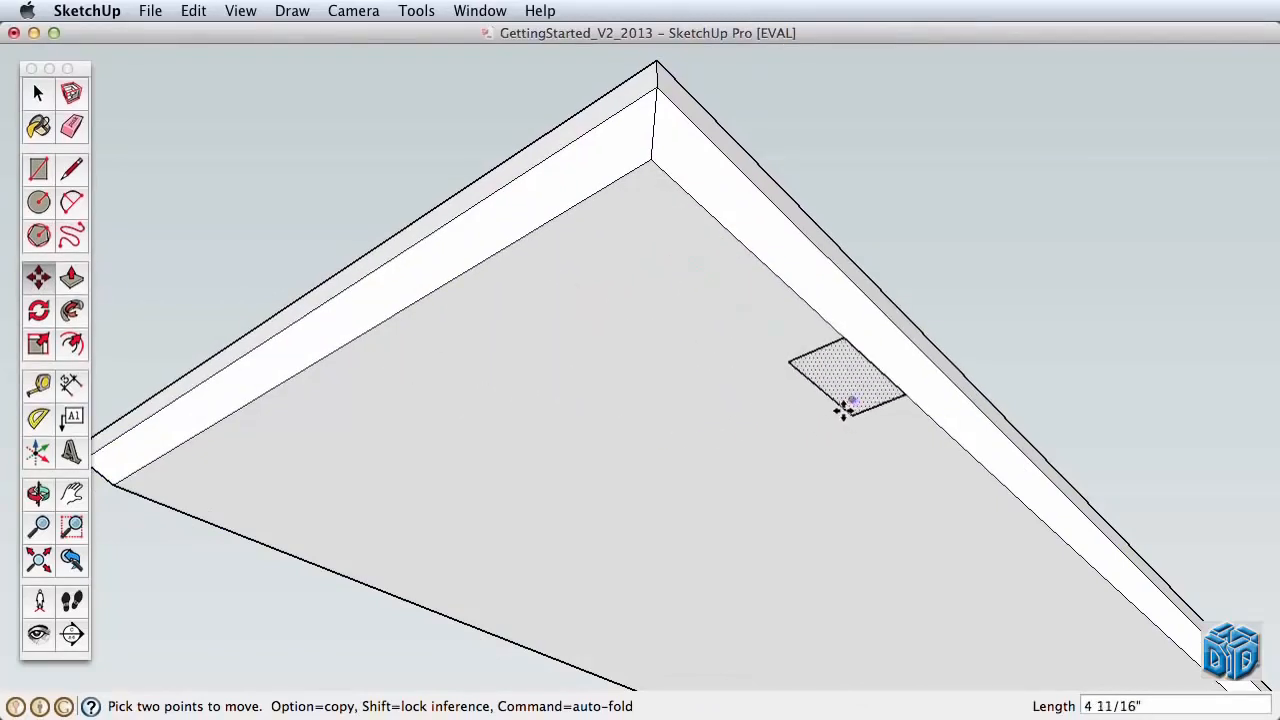
{"action": "key", "text": "Escape"}
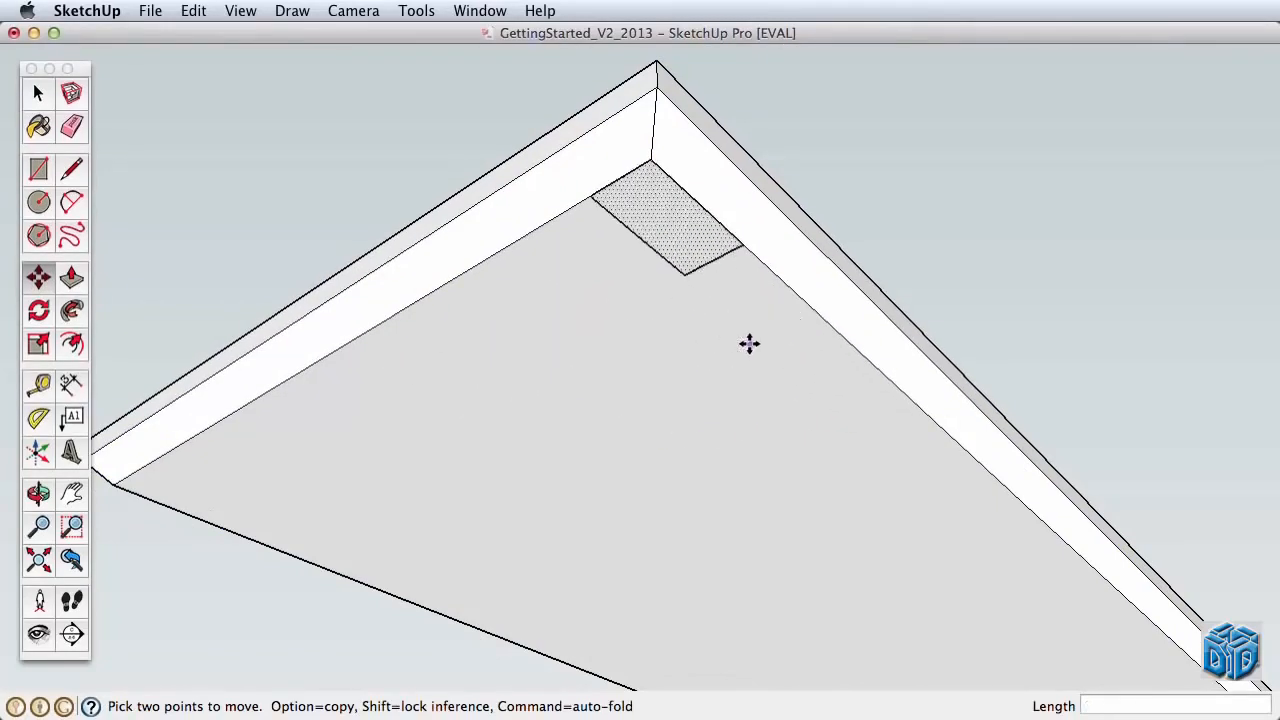
Place guides on the tabletop's underside, parallel to its long and short bevel edges and 1" in from each
{"action": "left_click", "coordinate": [39, 388]}
{"action": "left_click", "coordinate": [767, 234]}
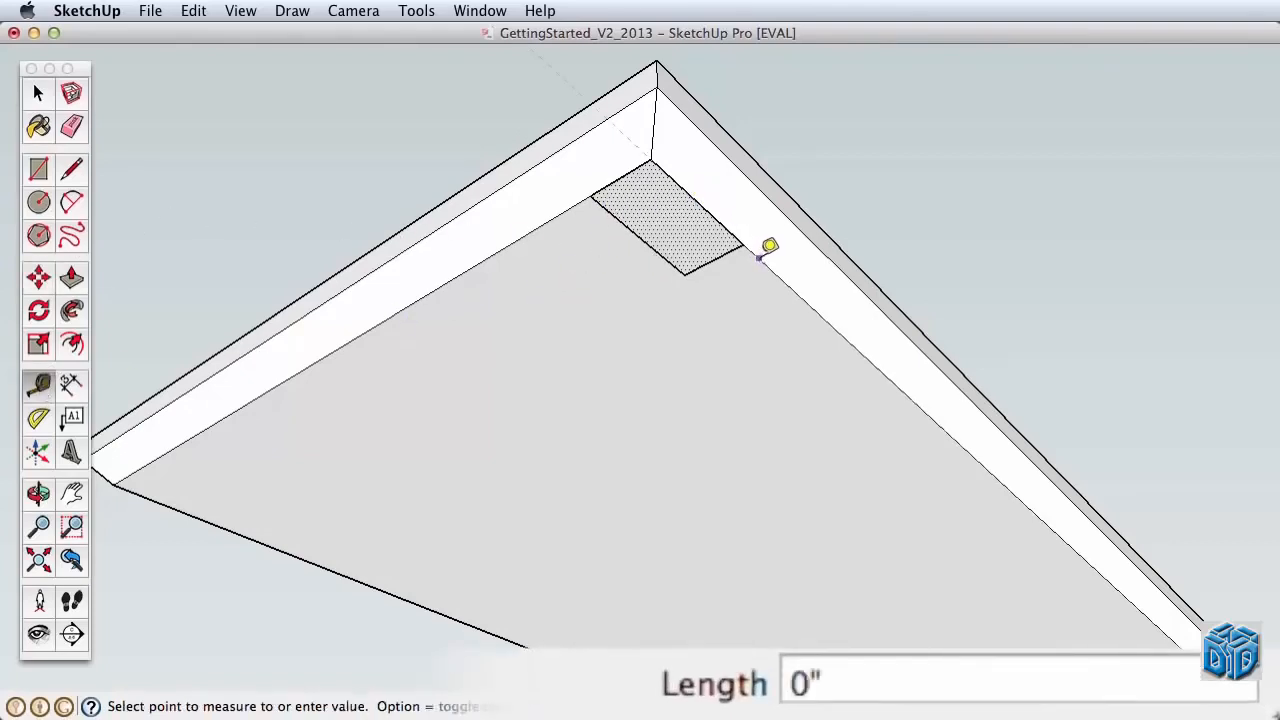
{"action": "left_click", "coordinate": [693, 266]}
{"action": "left_click", "coordinate": [538, 224]}
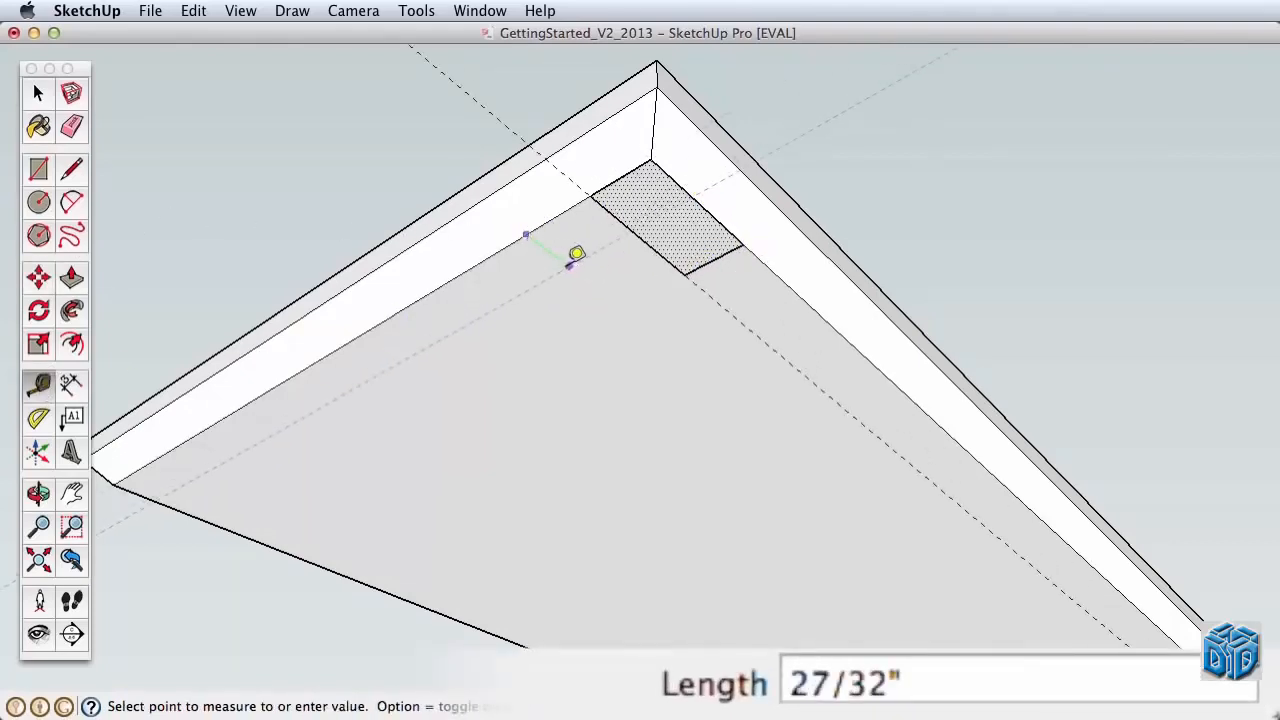
{"action": "type", "text": "1"}
{"action": "key", "text": "Return"}
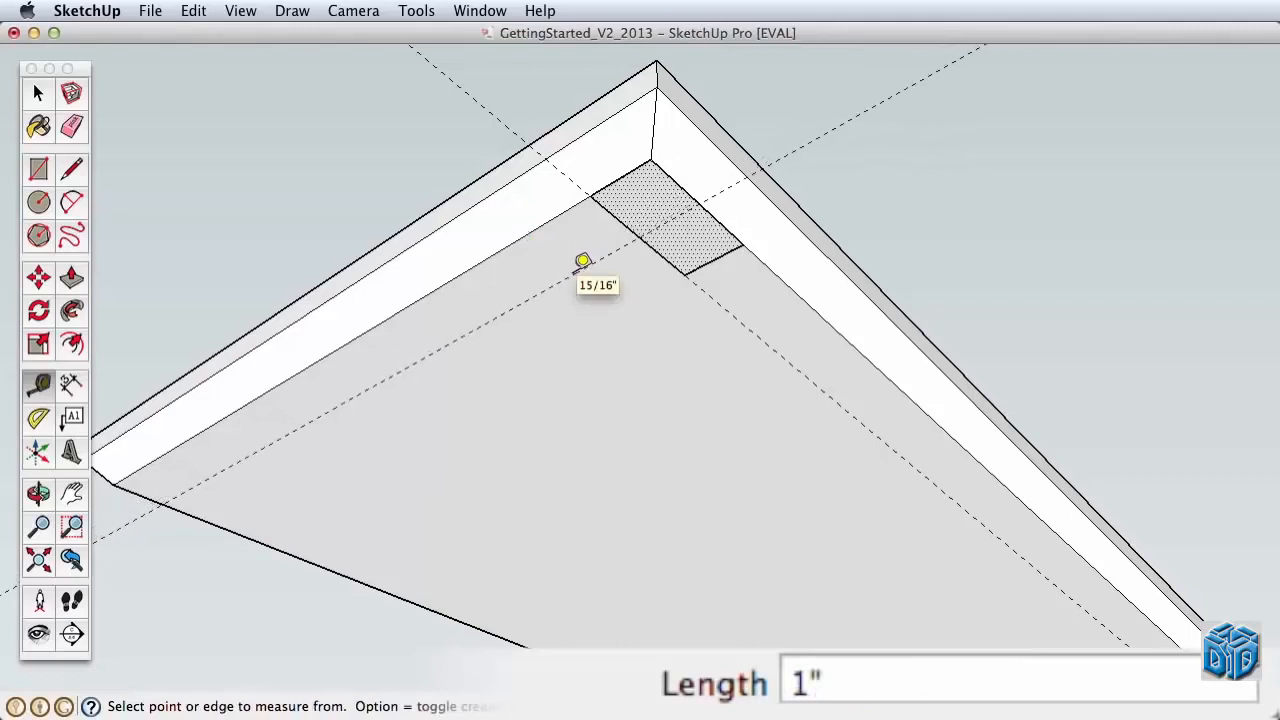
Move the 1" by 2" rectangle from the underside's corner to the intersection of the two guides
{"action": "left_click", "coordinate": [38, 93]}
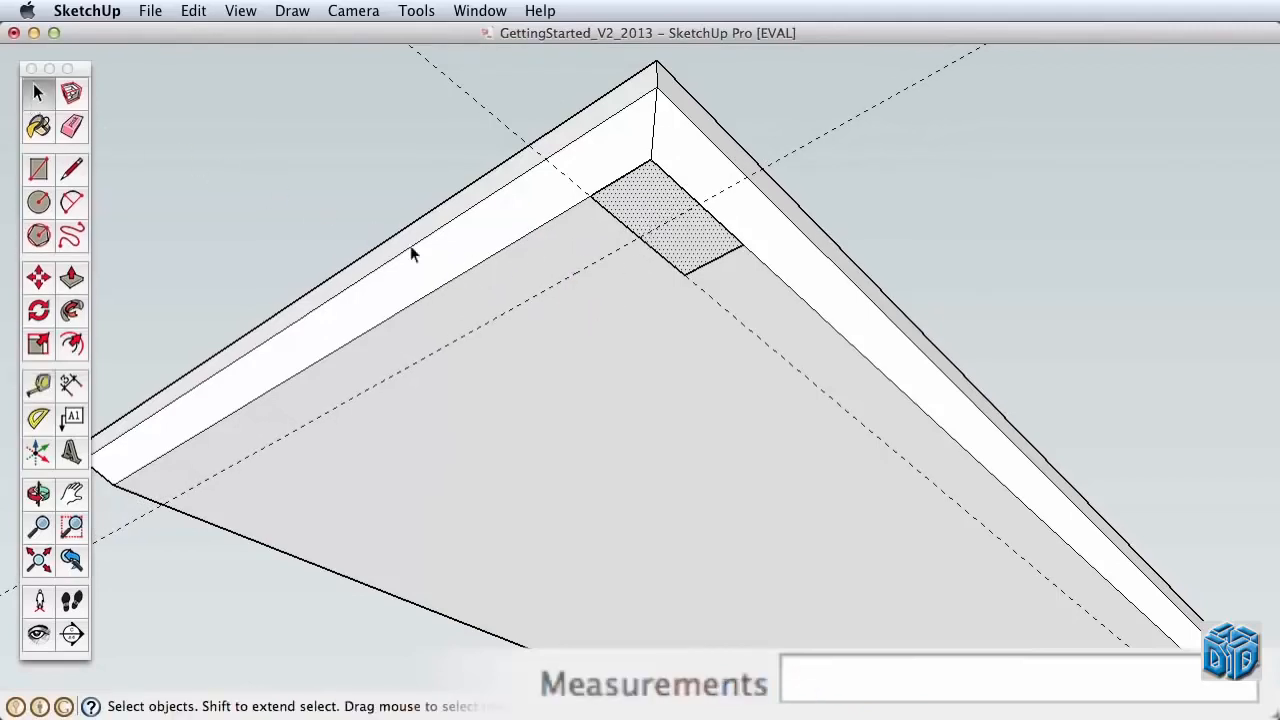
{"action": "left_click", "coordinate": [34, 279]}
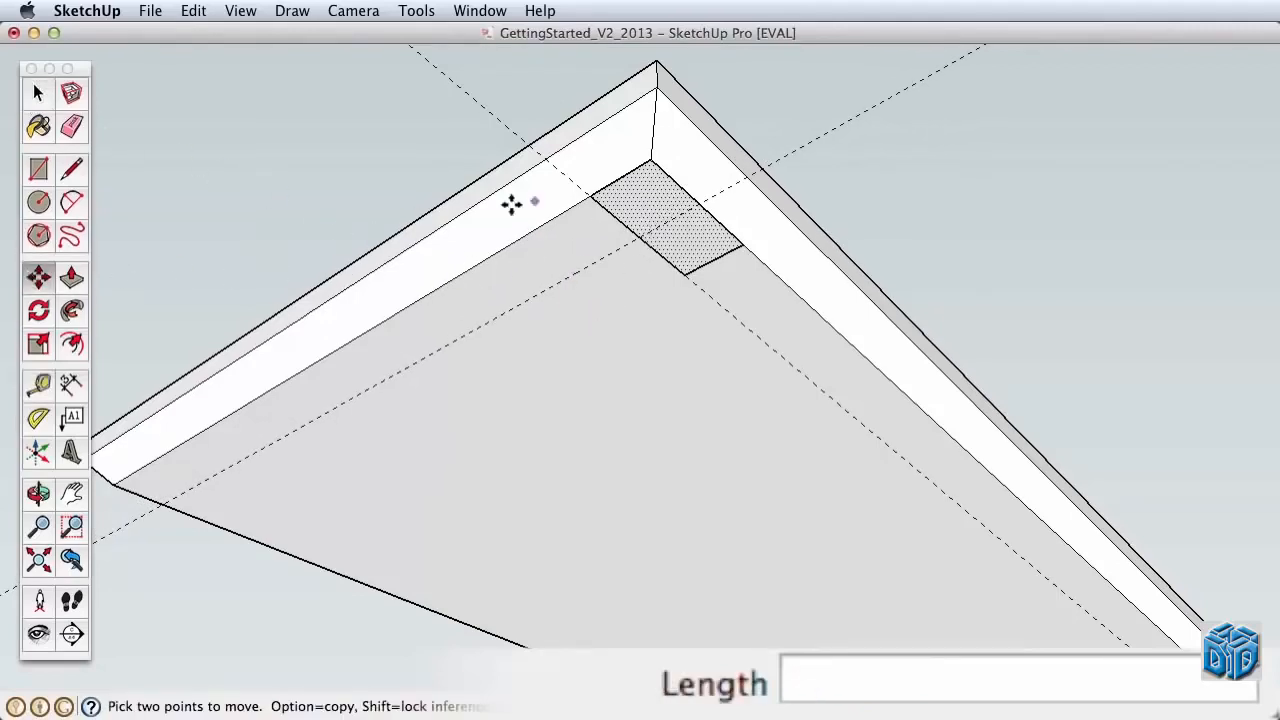
{"action": "left_click", "coordinate": [652, 160]}
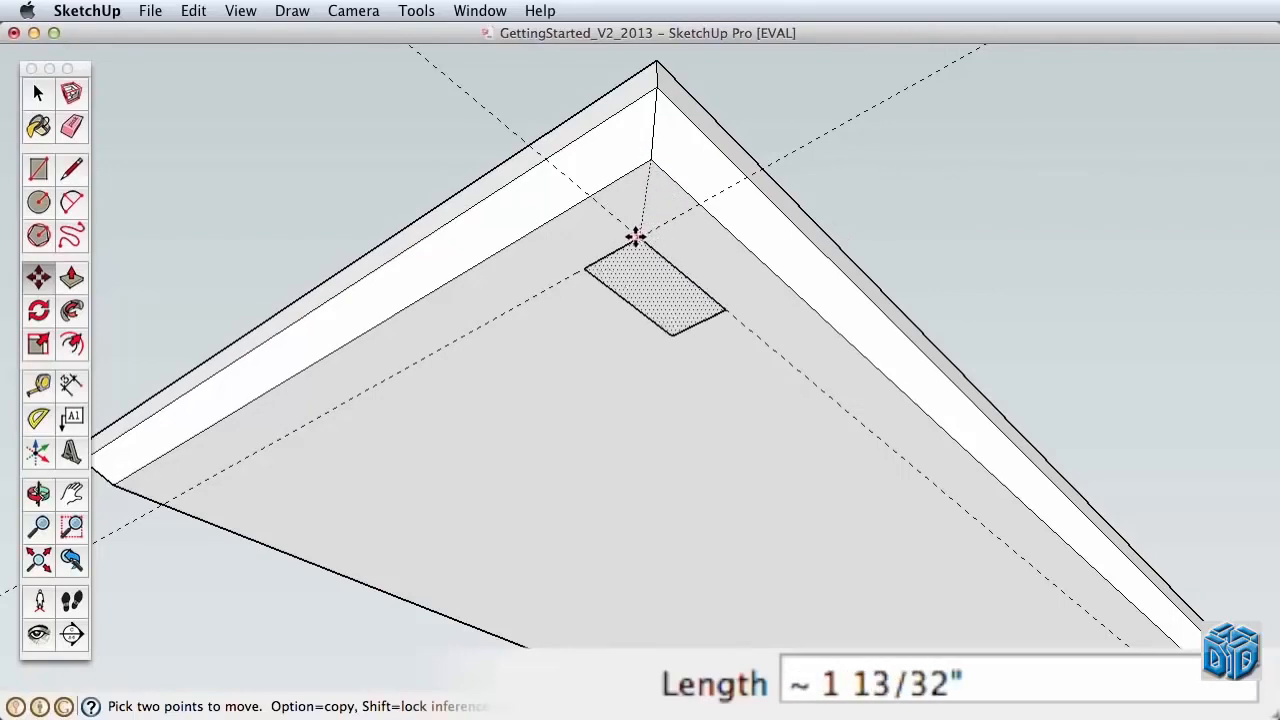
Push/Pull the 1" by 2" rectangle down 37" to form the table leg
{"action": "scroll", "coordinate": [637, 240], "scroll_direction": "down", "scroll_amount": 5}
{"action": "middle_click_drag", "start_coordinate": [663, 566], "coordinate": [614, 318], "text": "shift"}
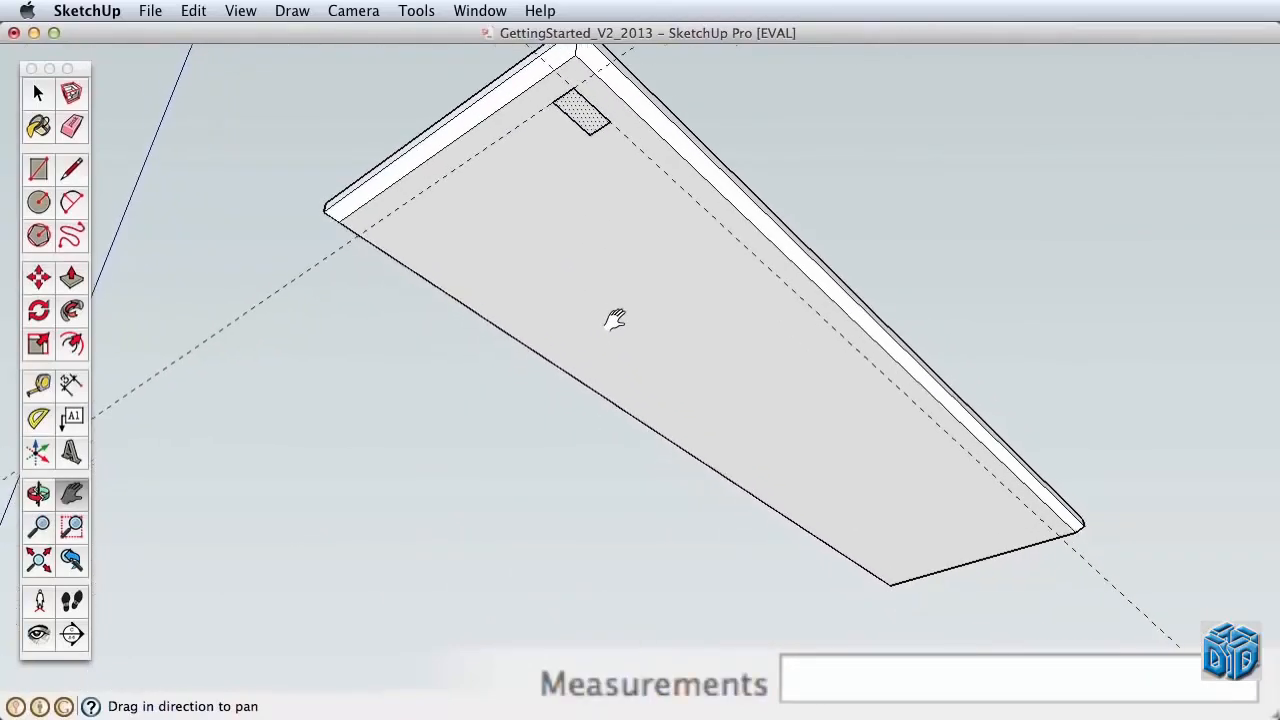
{"action": "left_click", "coordinate": [71, 280]}
{"action": "left_click", "coordinate": [575, 115]}
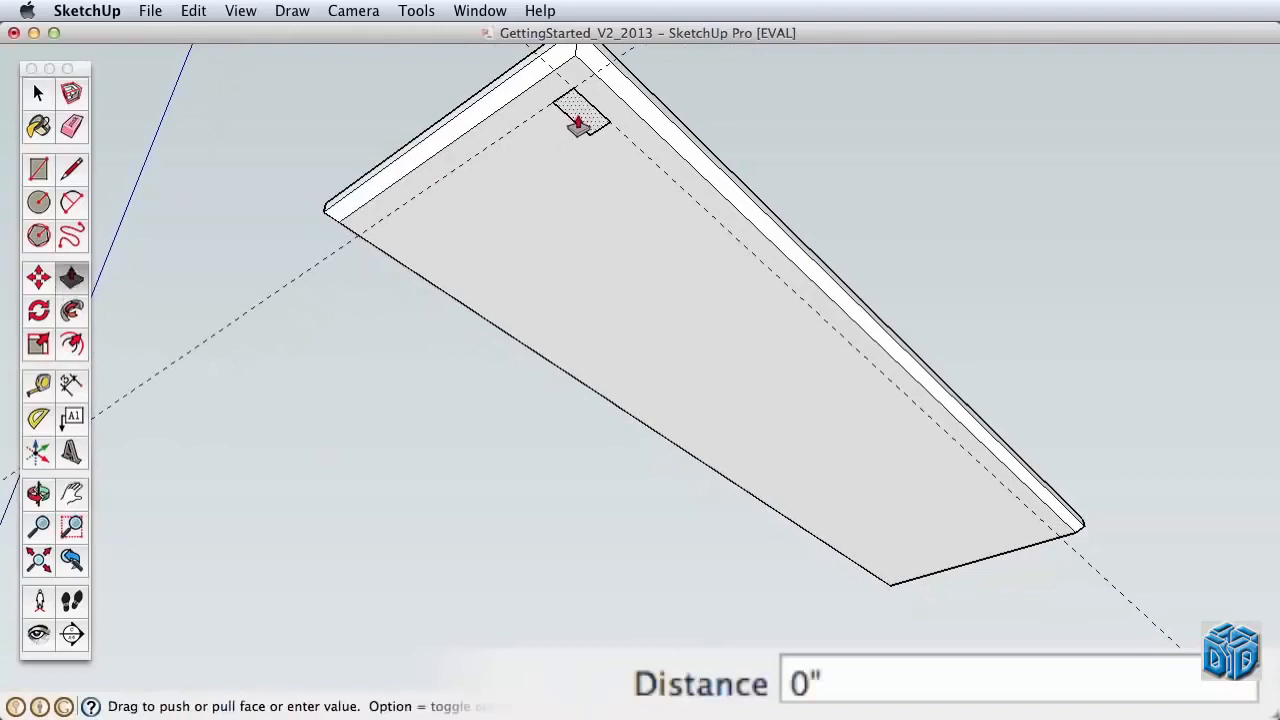
{"action": "type", "text": "37"}
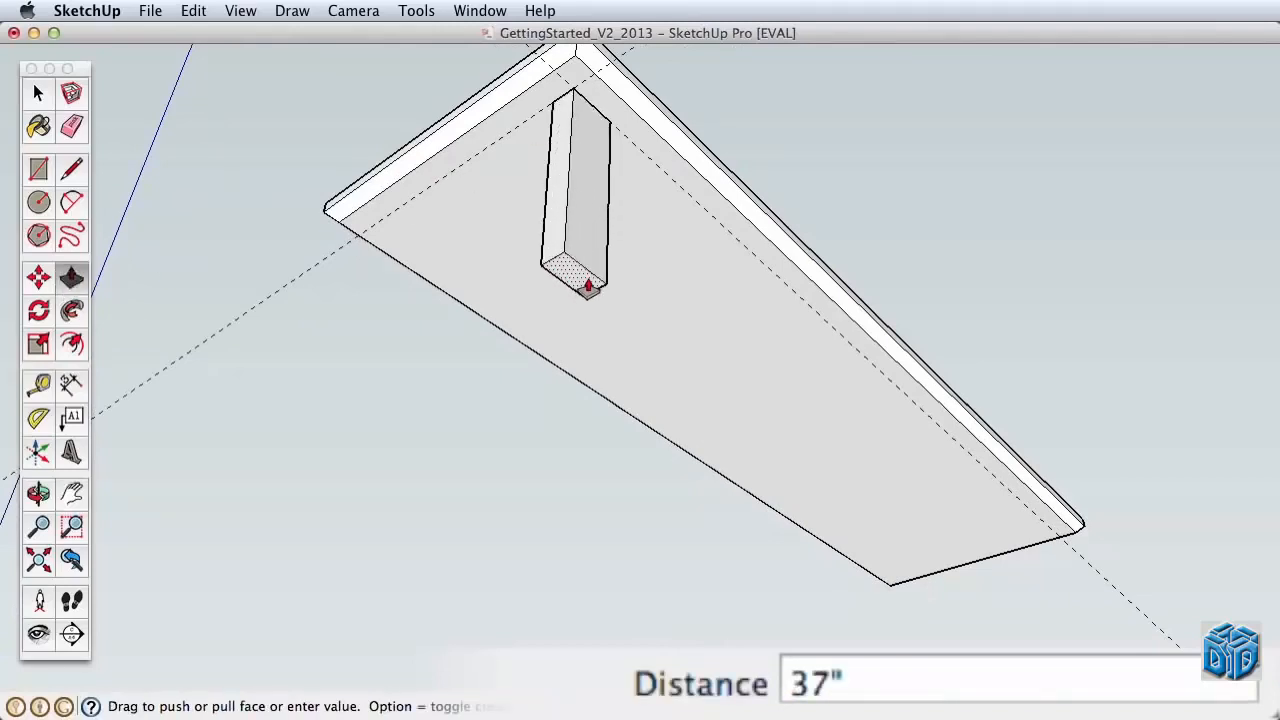
{"action": "key", "text": "Return"}
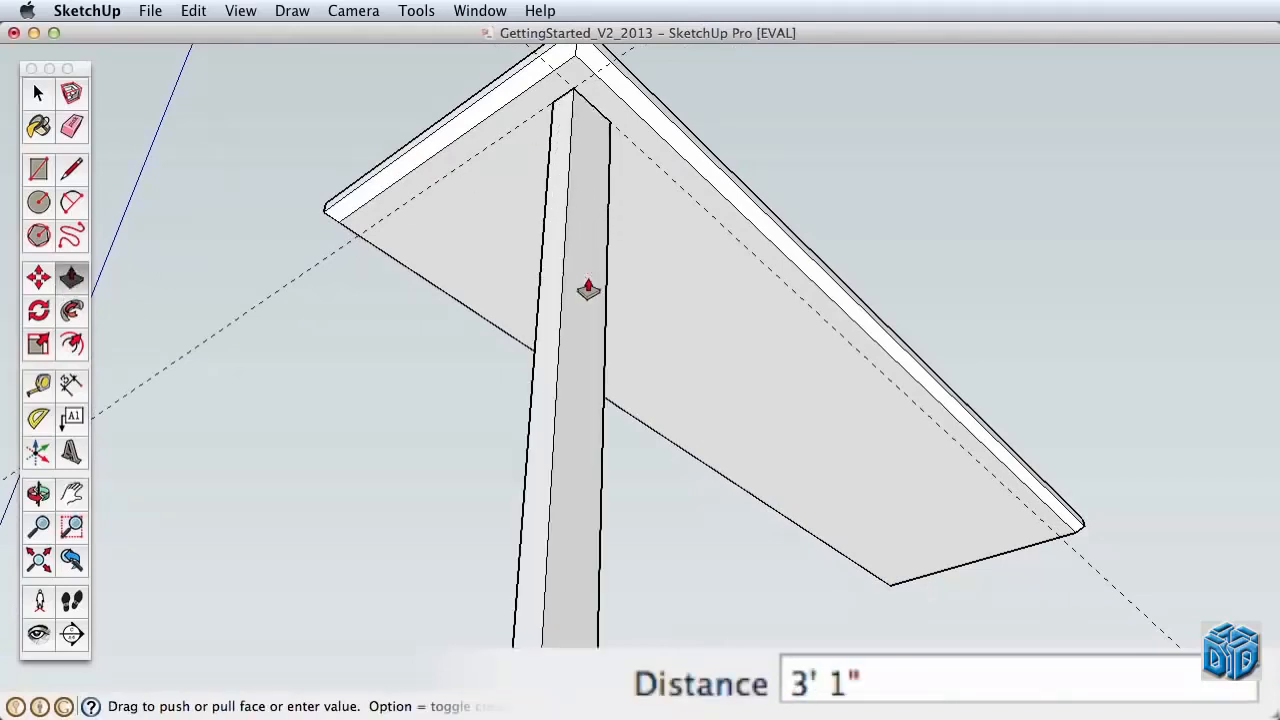
Select all connected faces and edges of the leg and make them a component named "table leg"
{"action": "key", "text": "z"}
{"action": "left_click_drag", "start_coordinate": [640, 251], "coordinate": [598, 412]}
{"action": "key", "text": "o"}
{"action": "key", "text": "space"}
{"action": "left_click", "coordinate": [595, 350]}
{"action": "triple_click", "coordinate": [591, 314]}
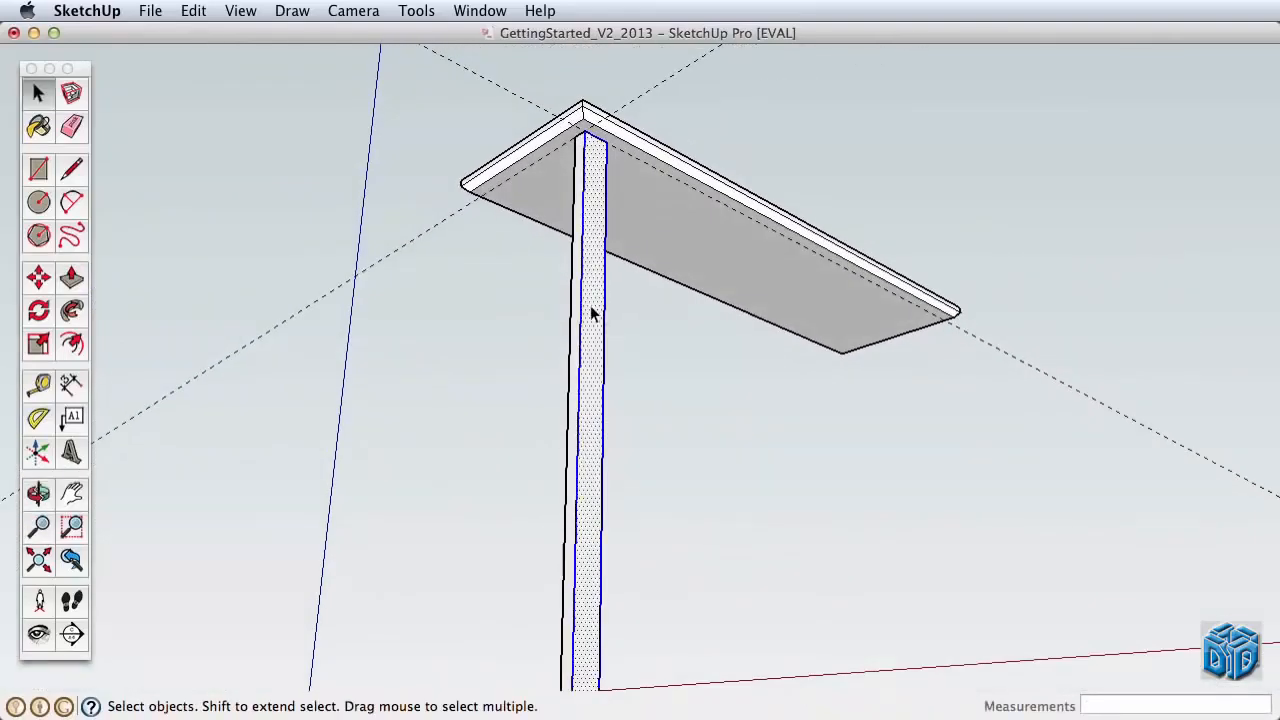
{"action": "right_click", "coordinate": [591, 210]}
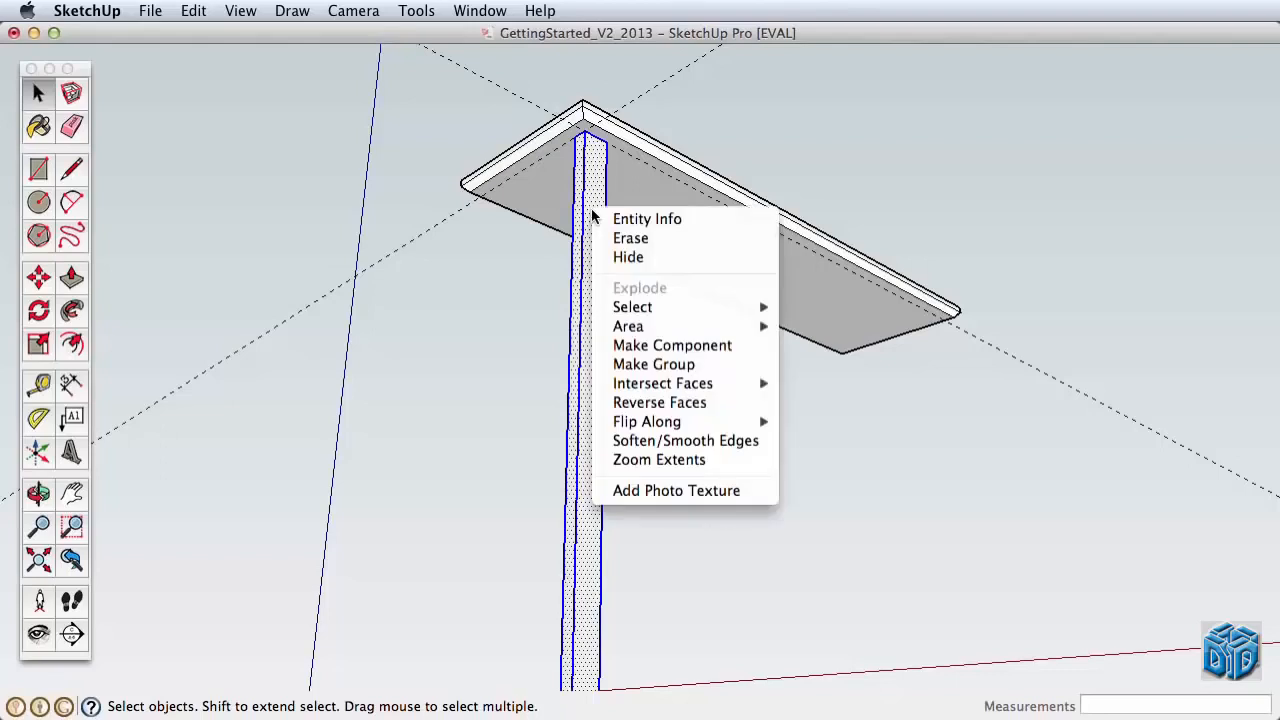
{"action": "left_click", "coordinate": [720, 347]}
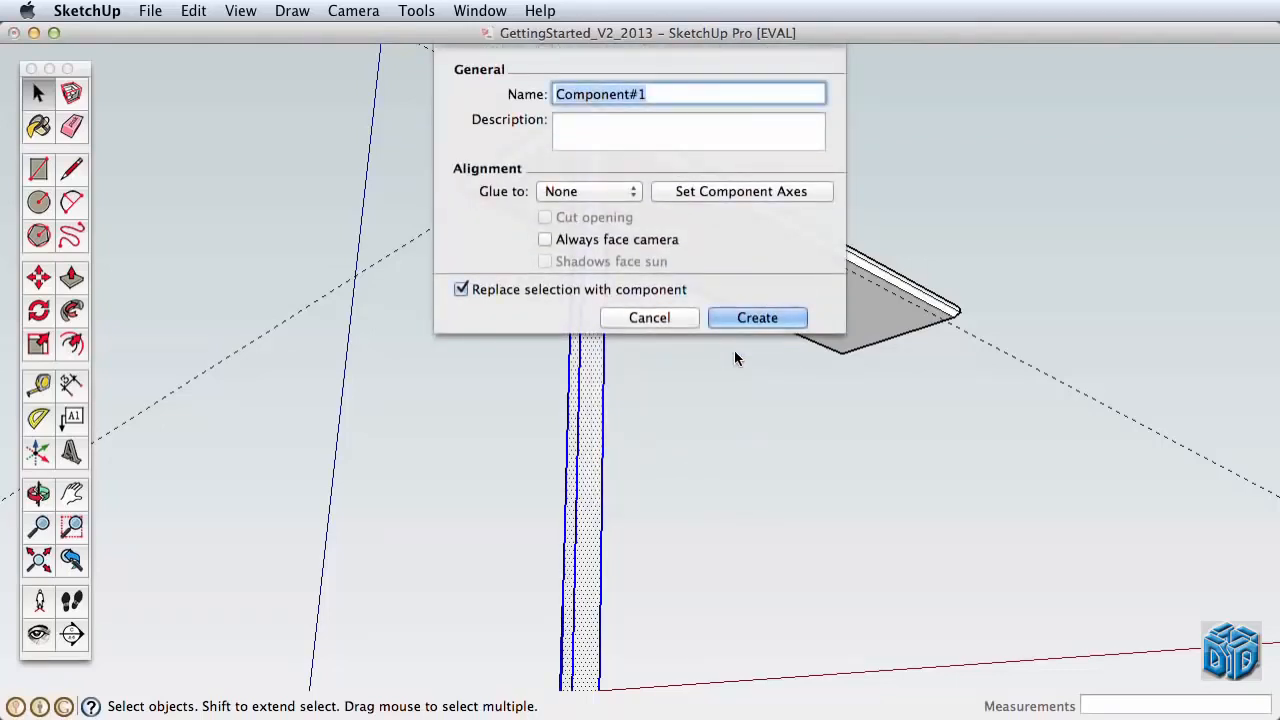
{"action": "type", "text": "table leg"}
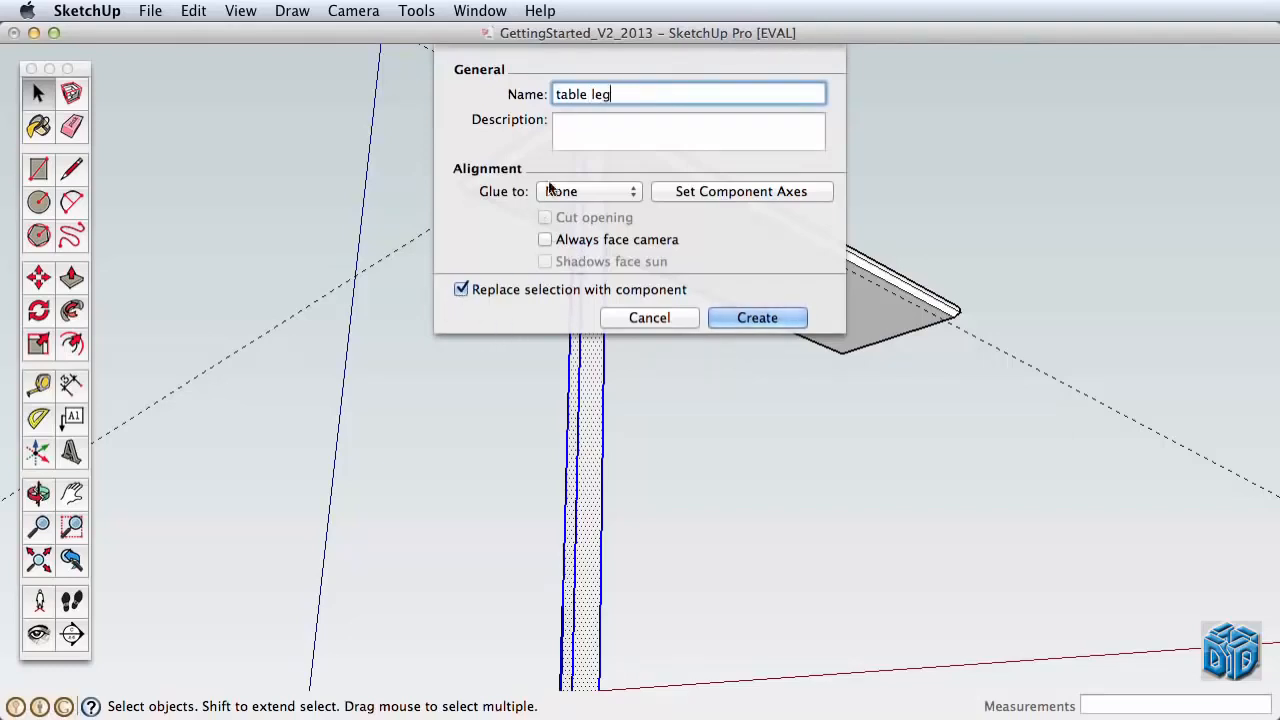
{"action": "left_click", "coordinate": [743, 316]}
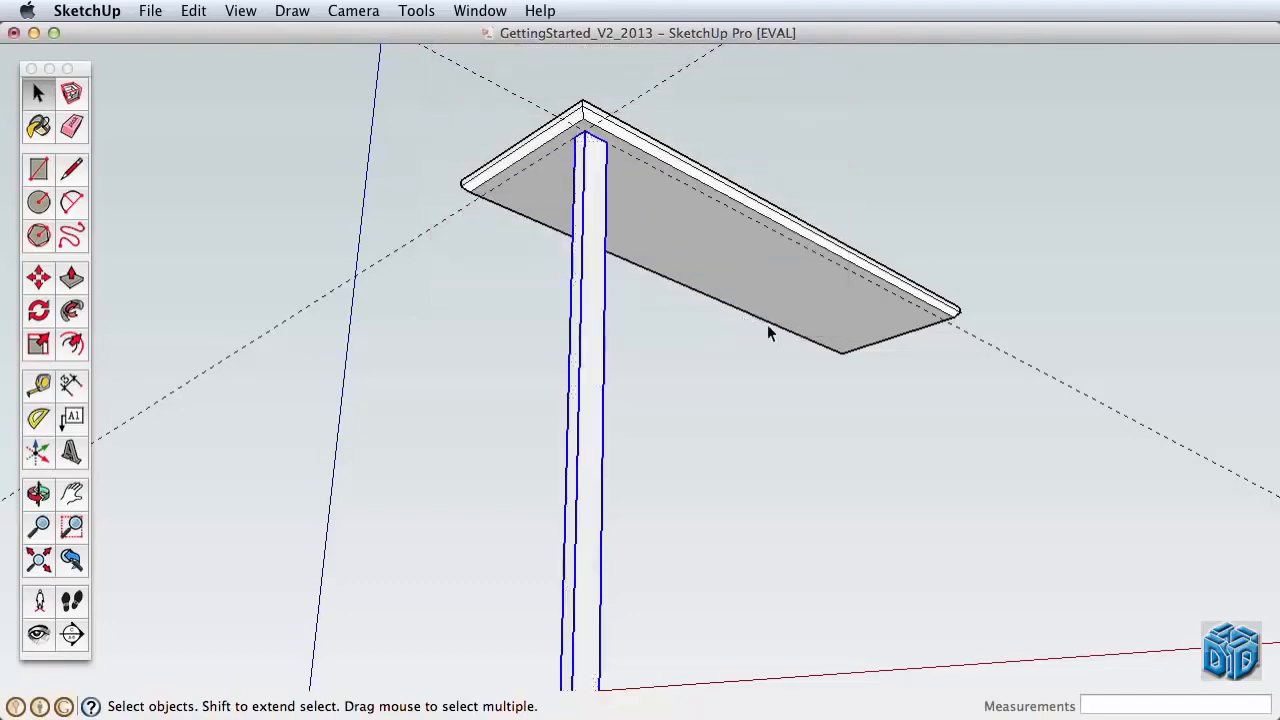
View the whole table from above and select the tabletop group to check that it is separate from the leg component
{"action": "scroll", "coordinate": [697, 383], "scroll_direction": "down", "scroll_amount": 3}
{"action": "middle_click_drag", "start_coordinate": [659, 420], "coordinate": [583, 480], "text": "shift"}
{"action": "scroll", "coordinate": [574, 471], "scroll_direction": "up", "scroll_amount": 3}
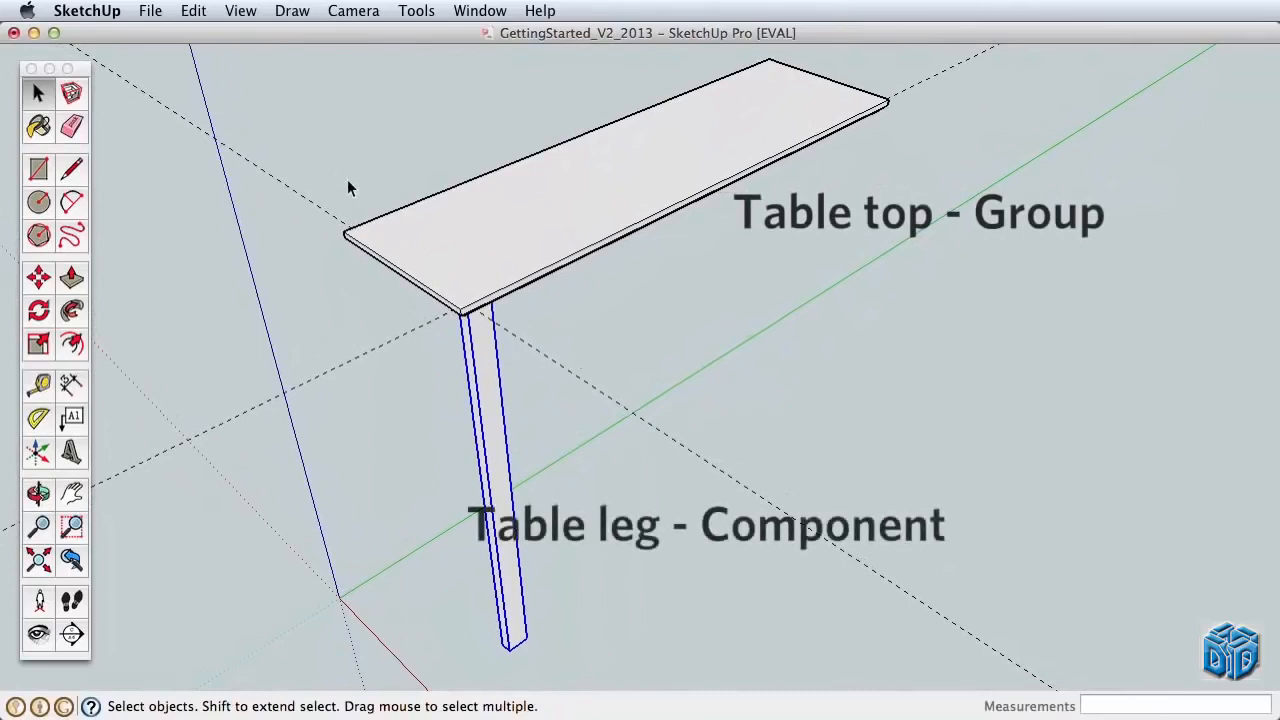
{"action": "left_click", "coordinate": [489, 282]}
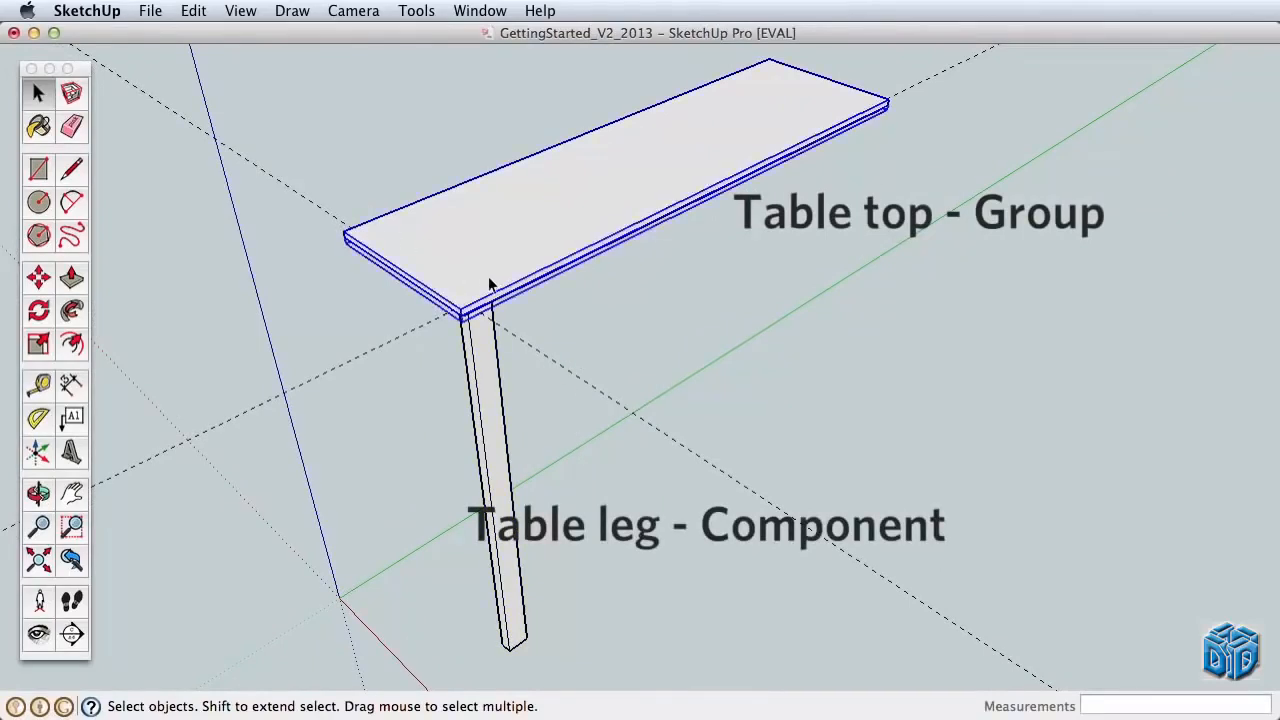
{"action": "left_click", "coordinate": [478, 358]}
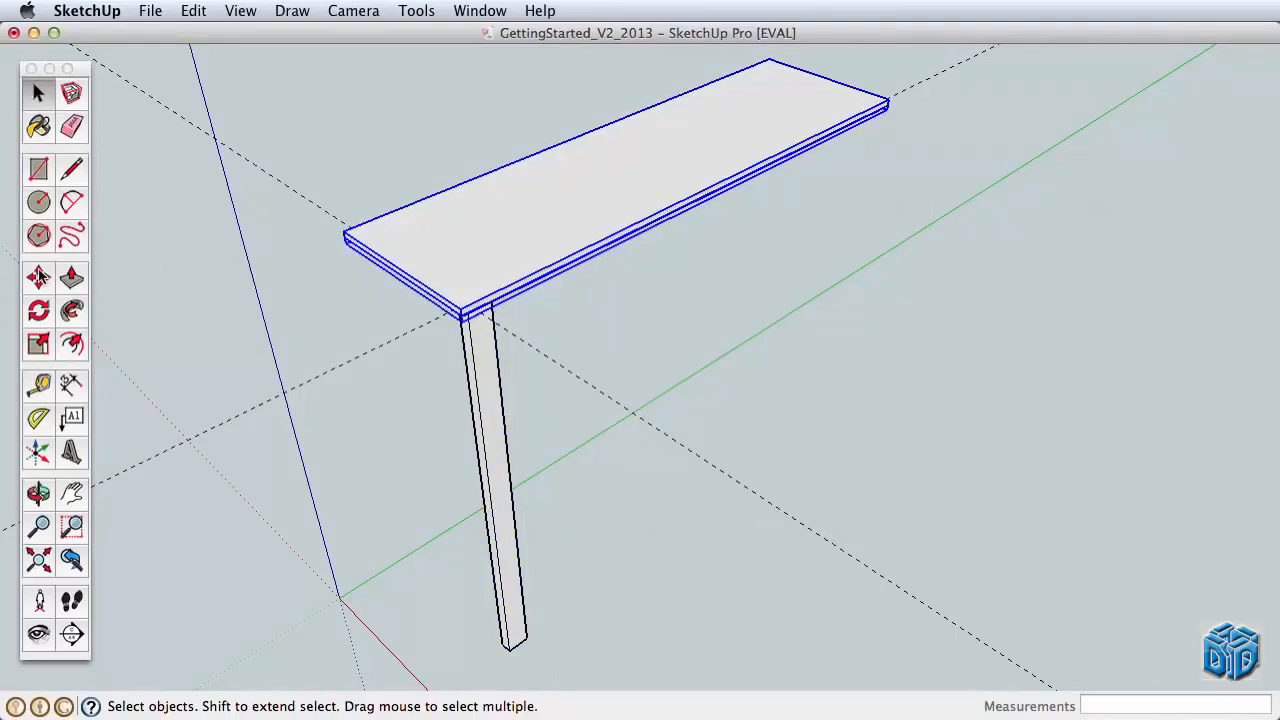
Try moving the grouped tabletop off the leg and rotating it about -71 degrees with the Move tool
{"action": "left_click", "coordinate": [38, 276]}
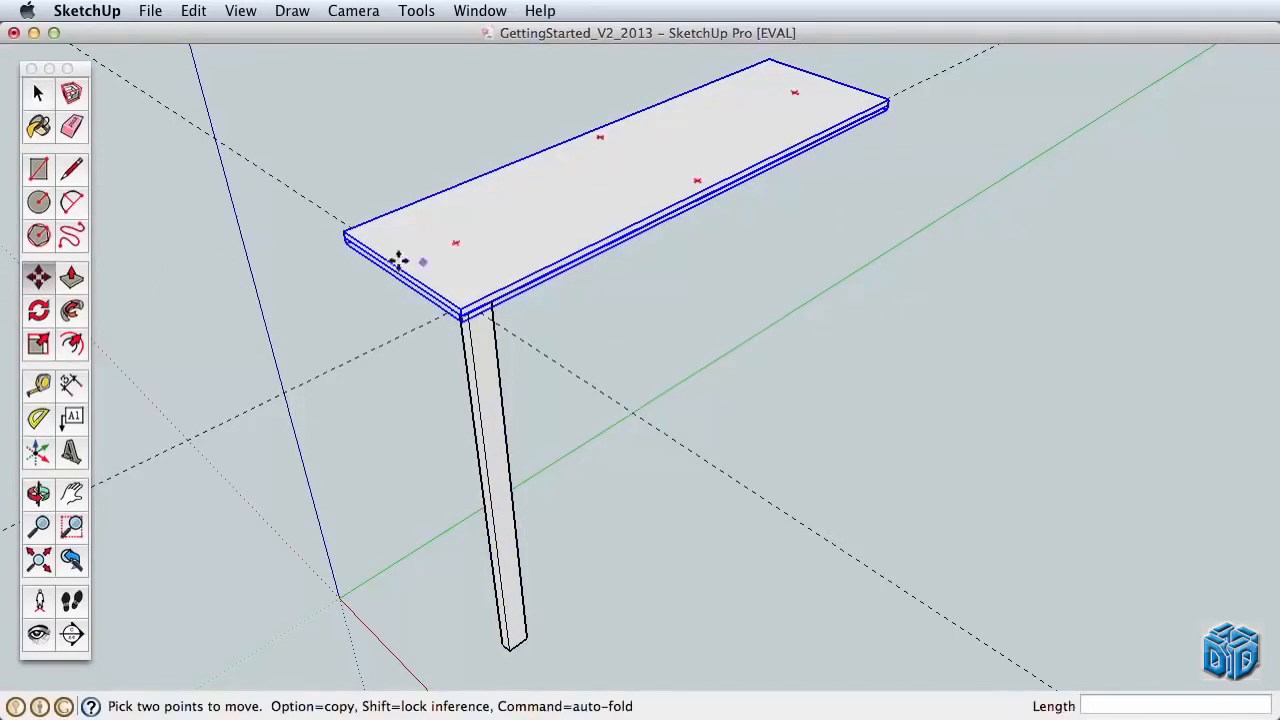
{"action": "left_click", "coordinate": [400, 260]}
{"action": "left_click", "coordinate": [611, 346]}
{"action": "left_click", "coordinate": [613, 339]}
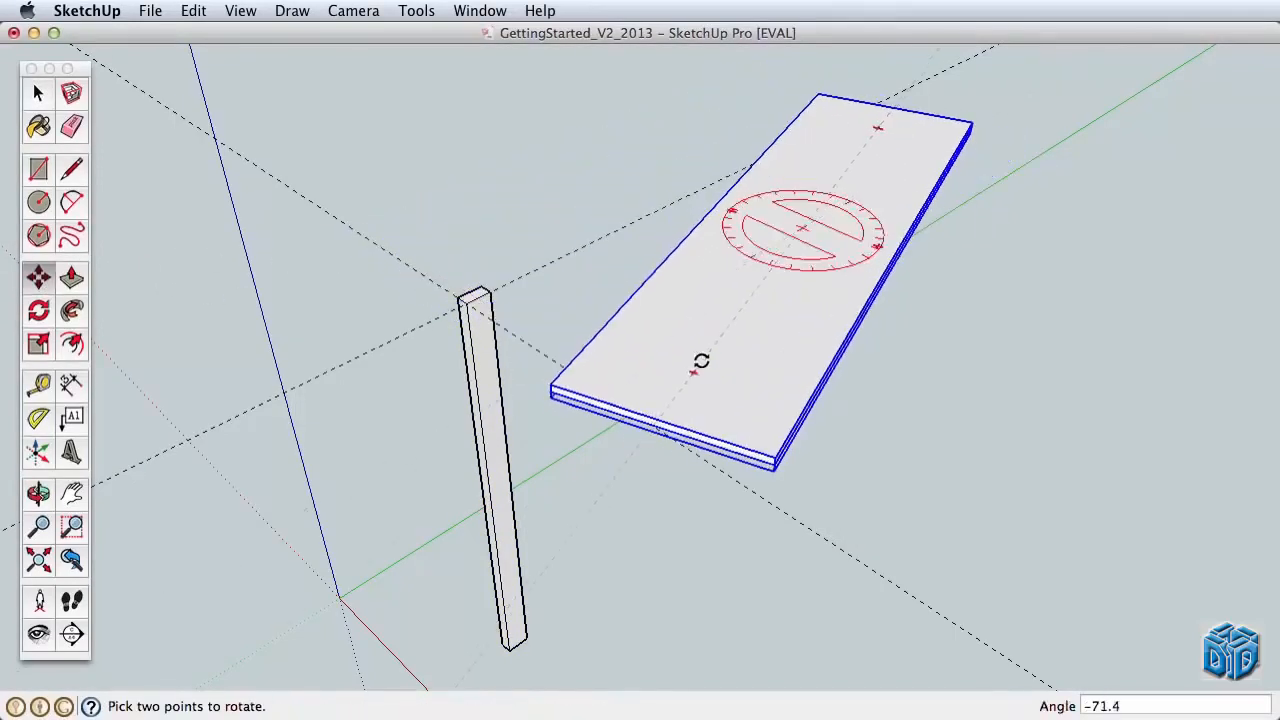
{"action": "left_click", "coordinate": [688, 347]}
Undo the tabletop's rotation and its move, and clear the selection
{"action": "left_click", "coordinate": [193, 10]}
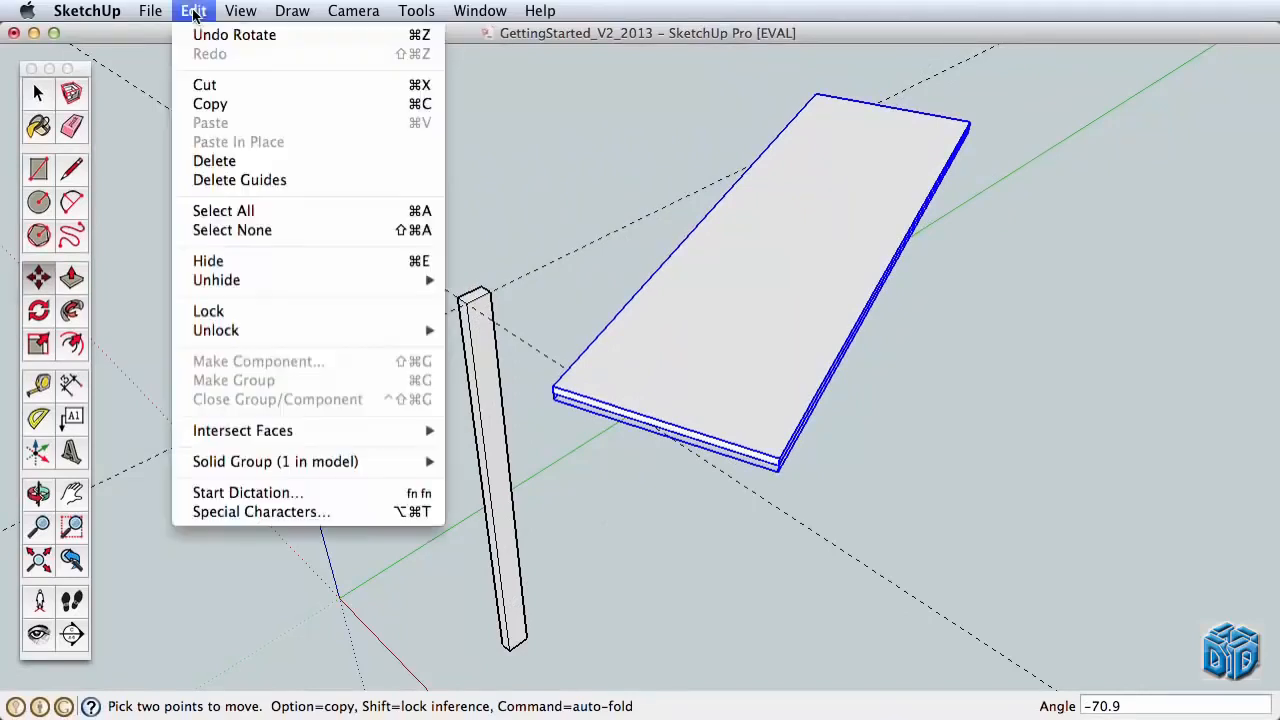
{"action": "left_click", "coordinate": [207, 36]}
{"action": "left_click", "coordinate": [193, 10]}
{"action": "left_click", "coordinate": [230, 35]}
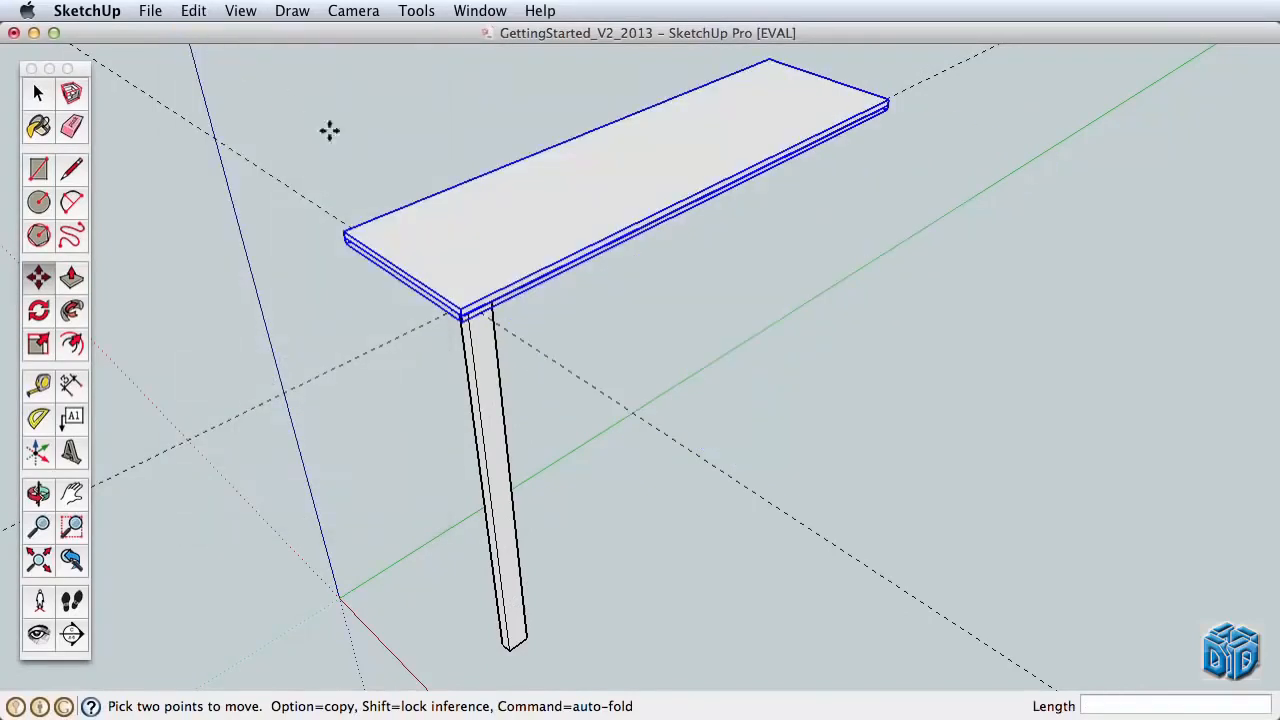
{"action": "left_click", "coordinate": [38, 95]}
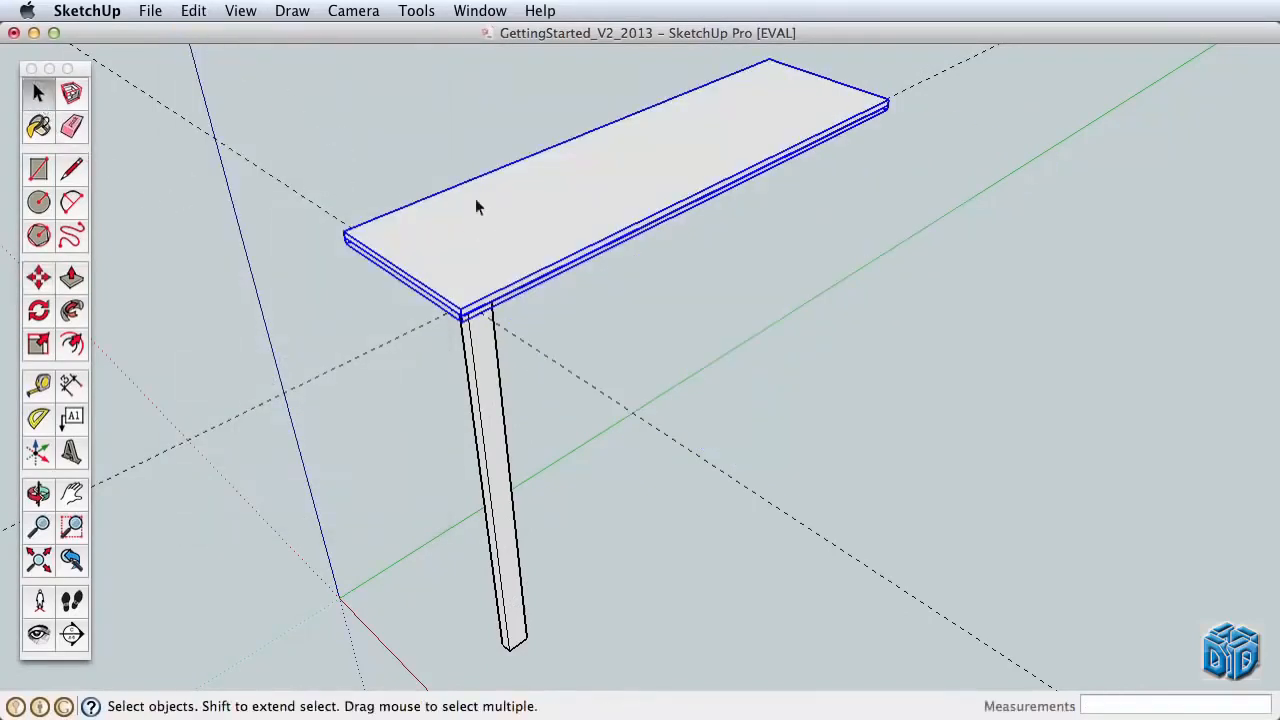
{"action": "left_click", "coordinate": [401, 200]}
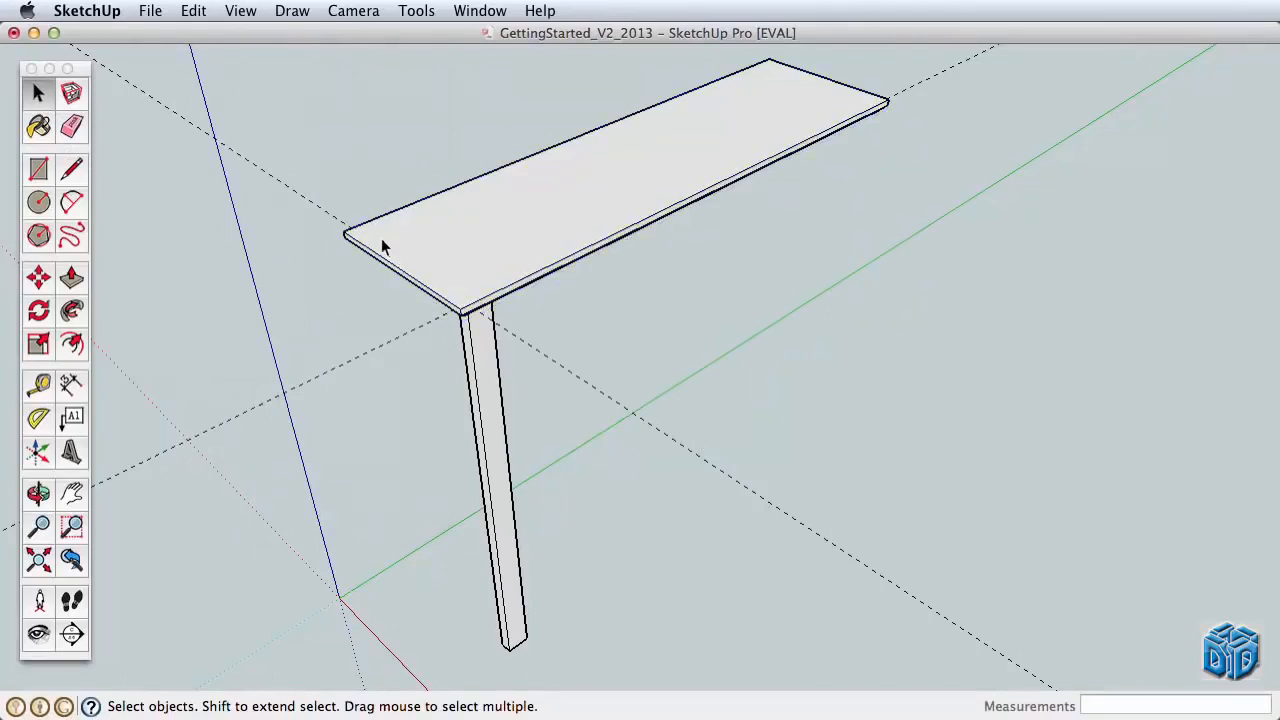
Try to Push/Pull the tabletop's top face from outside the group, and open and close the group for editing
{"action": "left_click", "coordinate": [71, 278]}
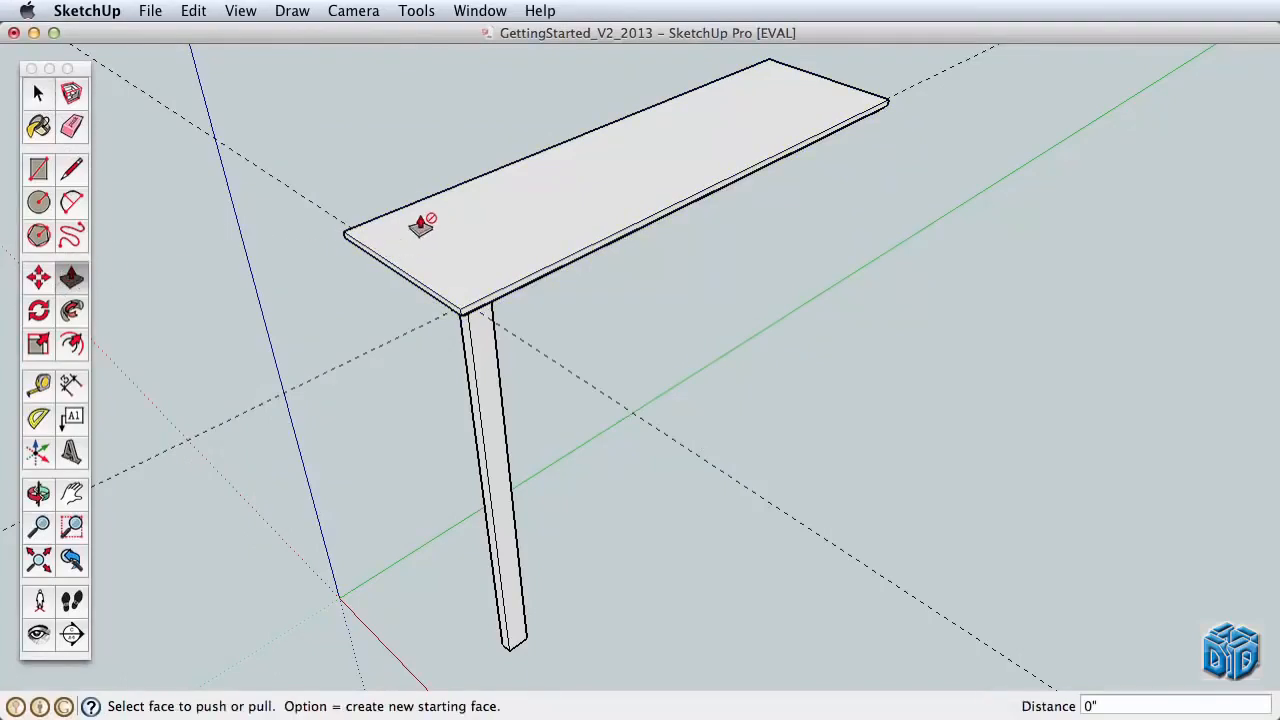
{"action": "left_click", "coordinate": [38, 95]}
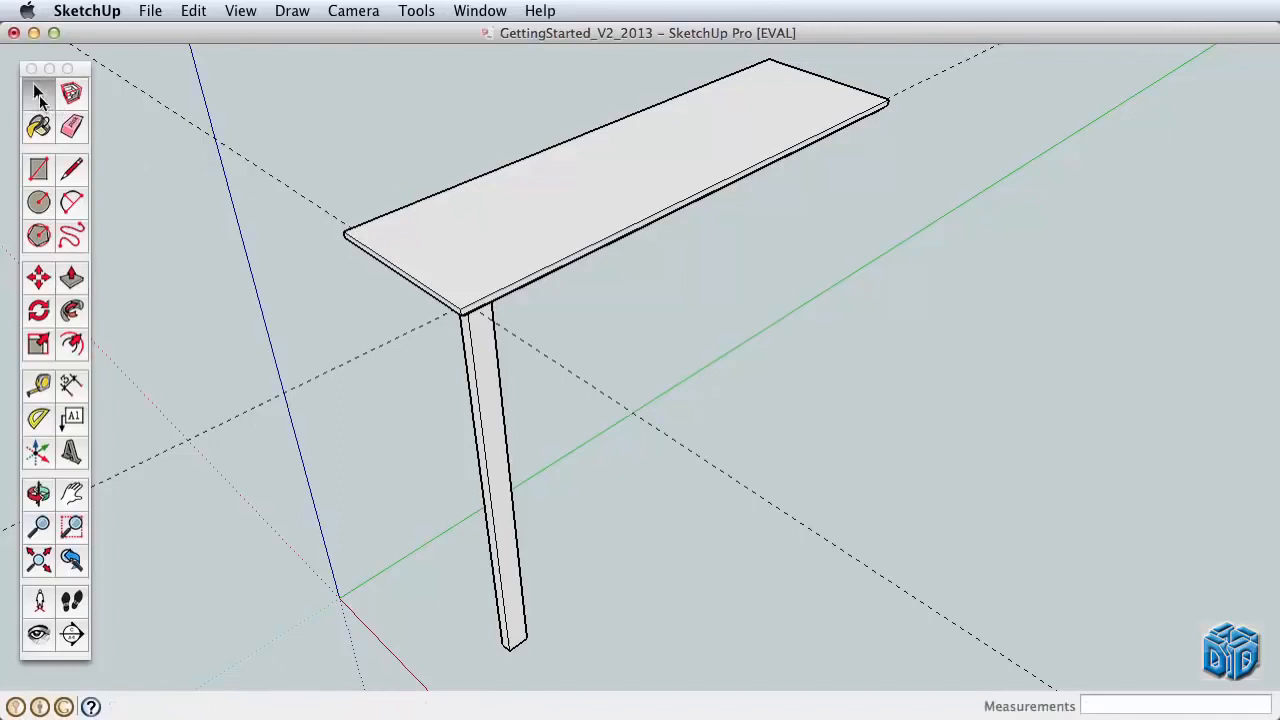
{"action": "left_click", "coordinate": [455, 212]}
{"action": "double_click", "coordinate": [454, 225]}
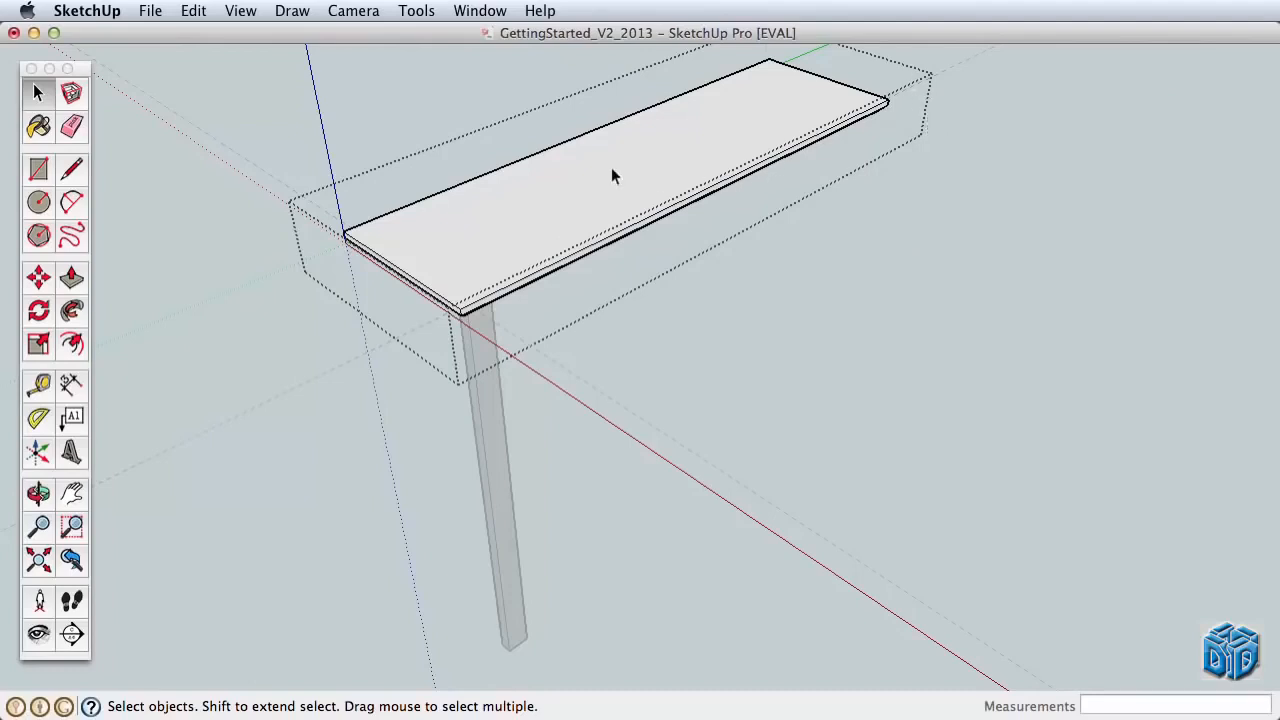
{"action": "left_click", "coordinate": [847, 291]}
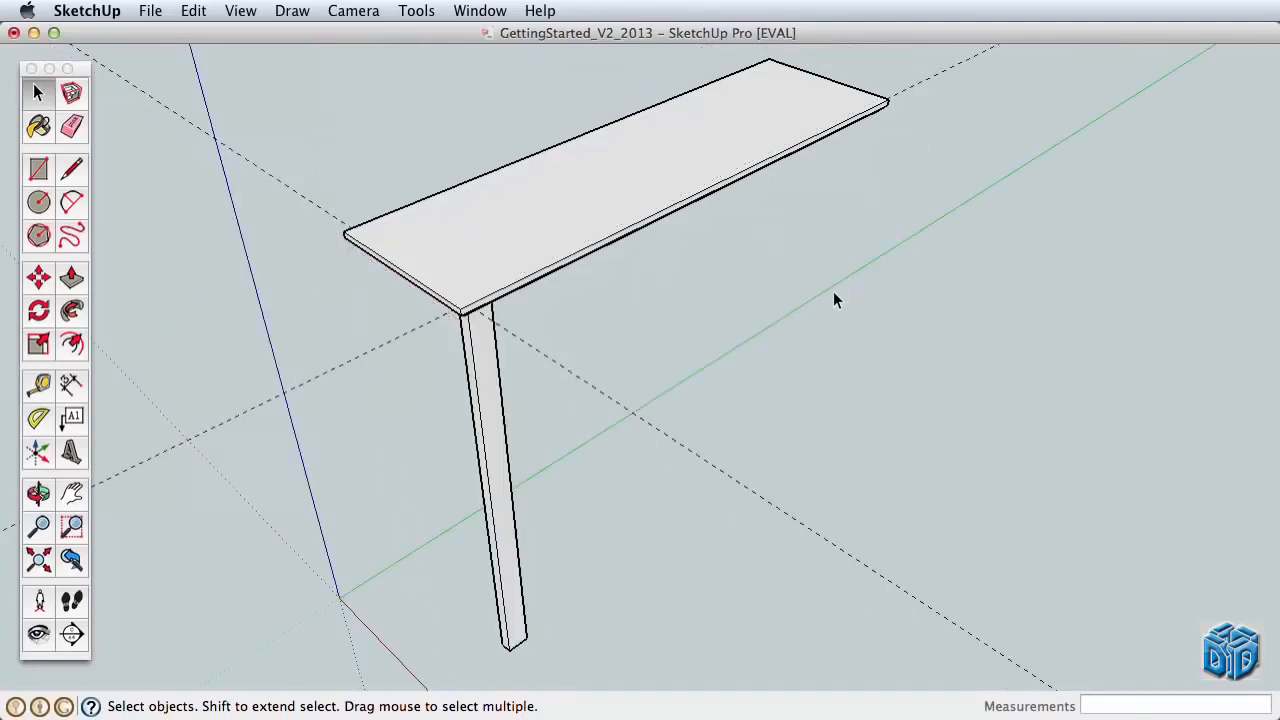
Open and close the leg component and the tabletop group for editing in turn to compare their editing contexts
{"action": "double_click", "coordinate": [484, 374]}
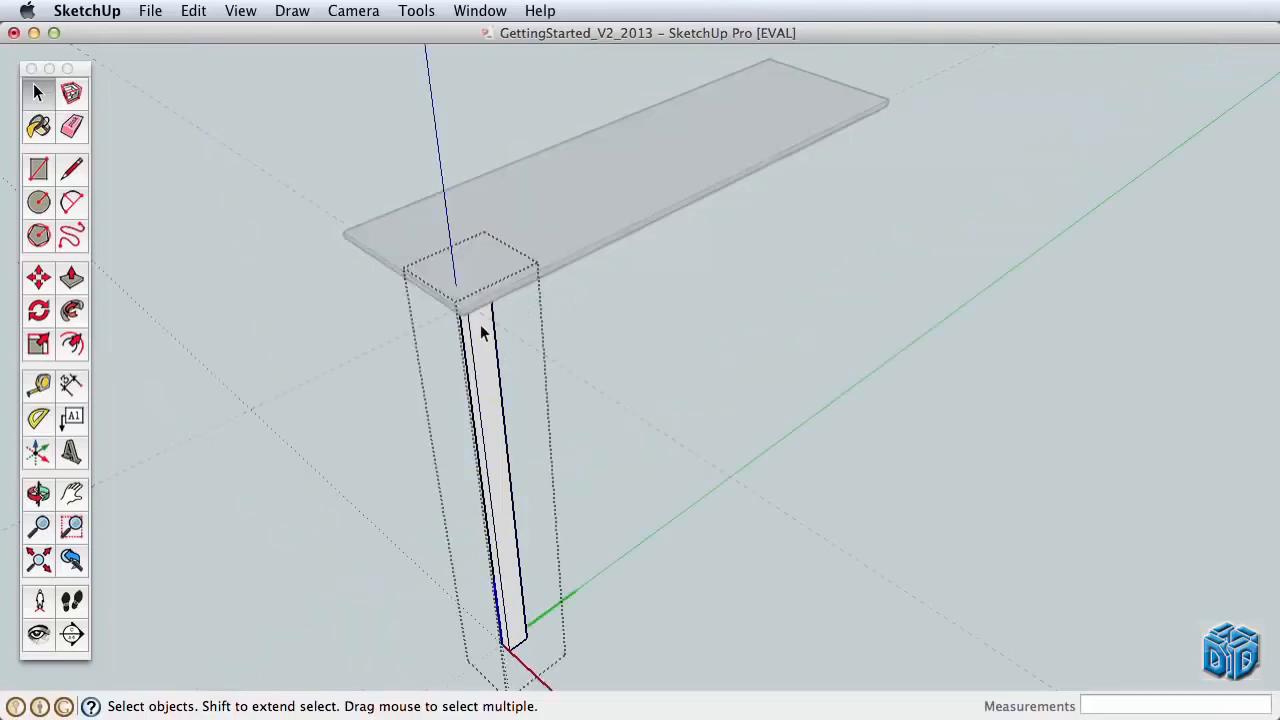
{"action": "left_click", "coordinate": [374, 399]}
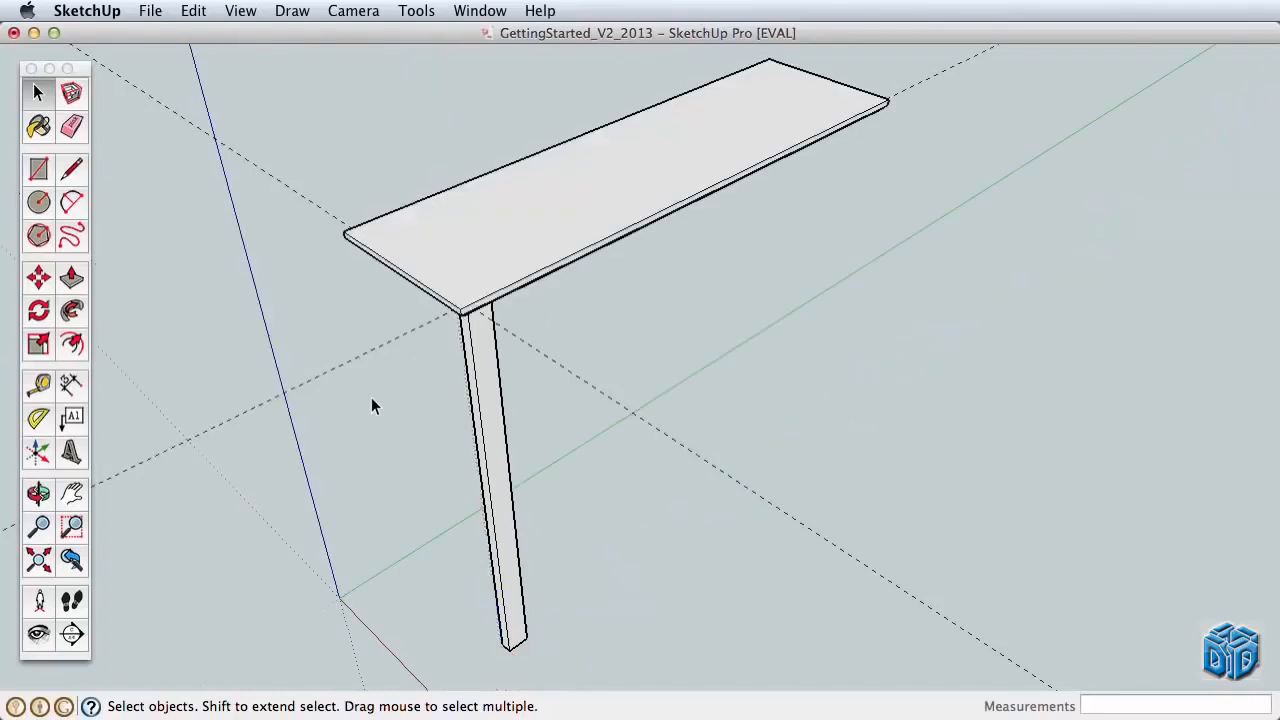
{"action": "double_click", "coordinate": [492, 372]}
{"action": "left_click", "coordinate": [599, 340]}
{"action": "double_click", "coordinate": [573, 227]}
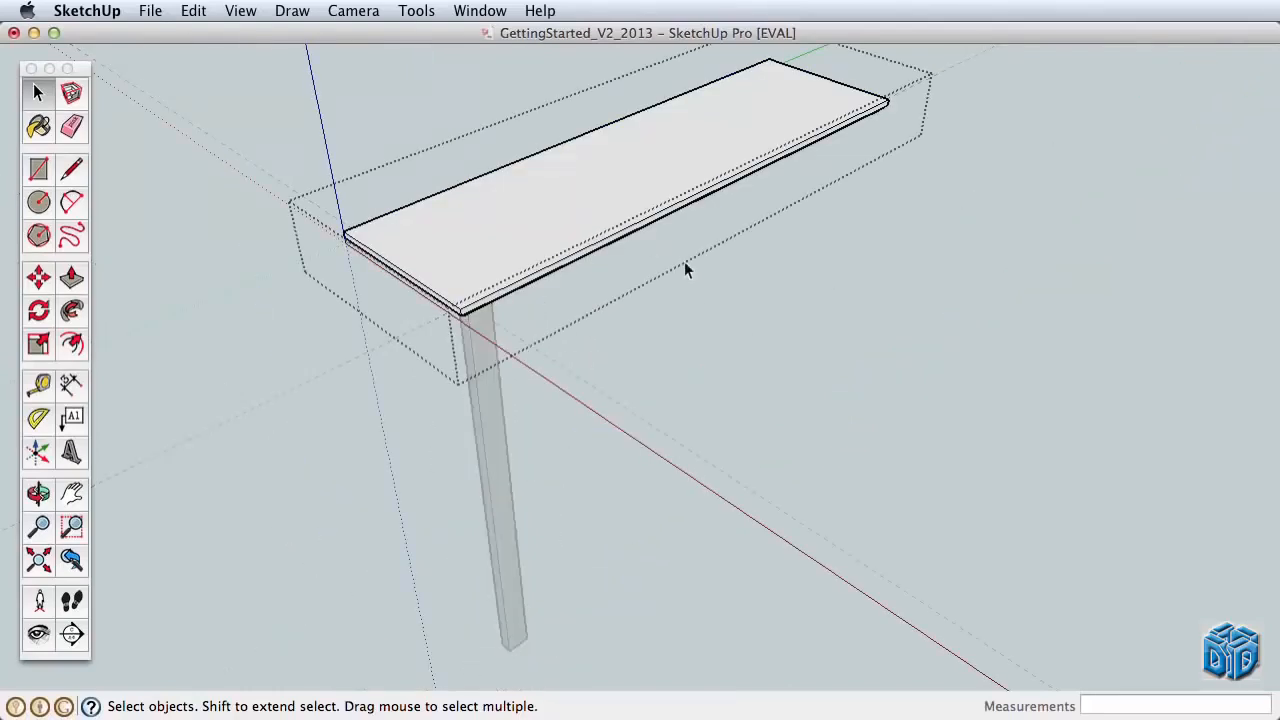
{"action": "left_click", "coordinate": [689, 285]}
{"action": "double_click", "coordinate": [576, 211]}
{"action": "left_click", "coordinate": [293, 331]}
Open the tabletop group for editing and draw a rectangle about 9 29/32" by 7 3/4" on its top face
{"action": "double_click", "coordinate": [467, 243]}
{"action": "left_click", "coordinate": [42, 173]}
{"action": "left_click", "coordinate": [417, 233]}
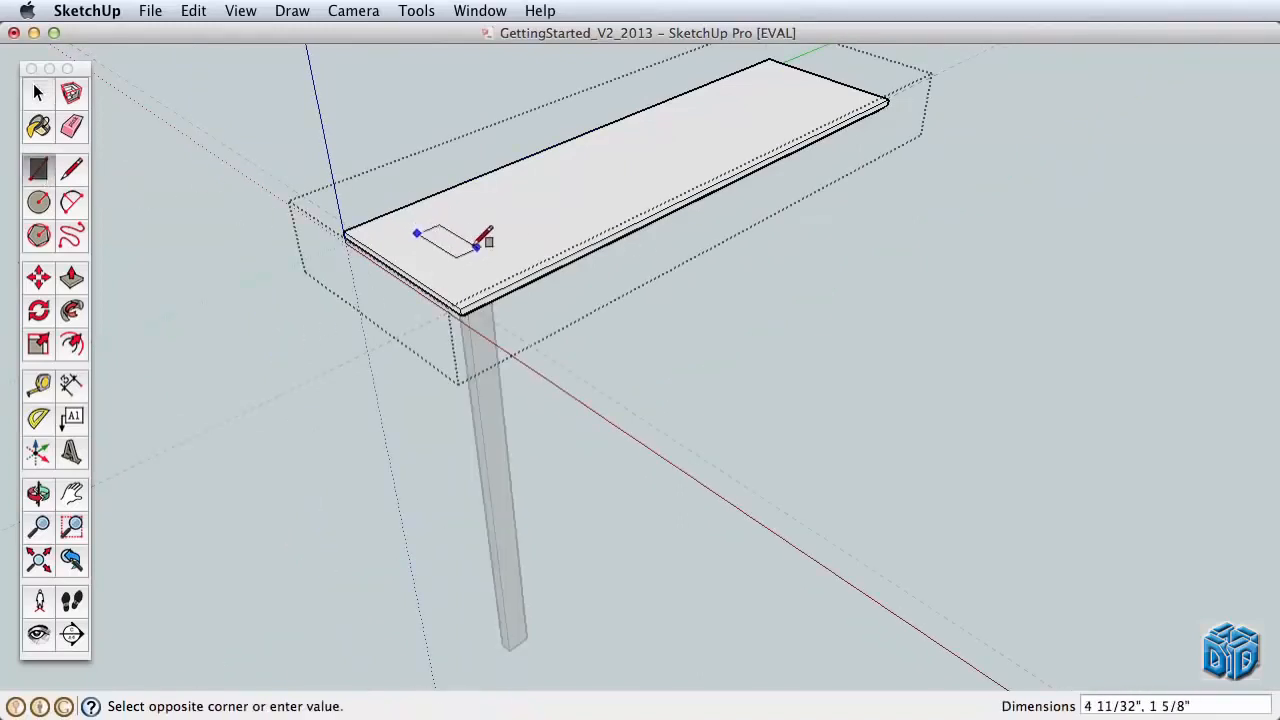
{"action": "left_click", "coordinate": [591, 243]}
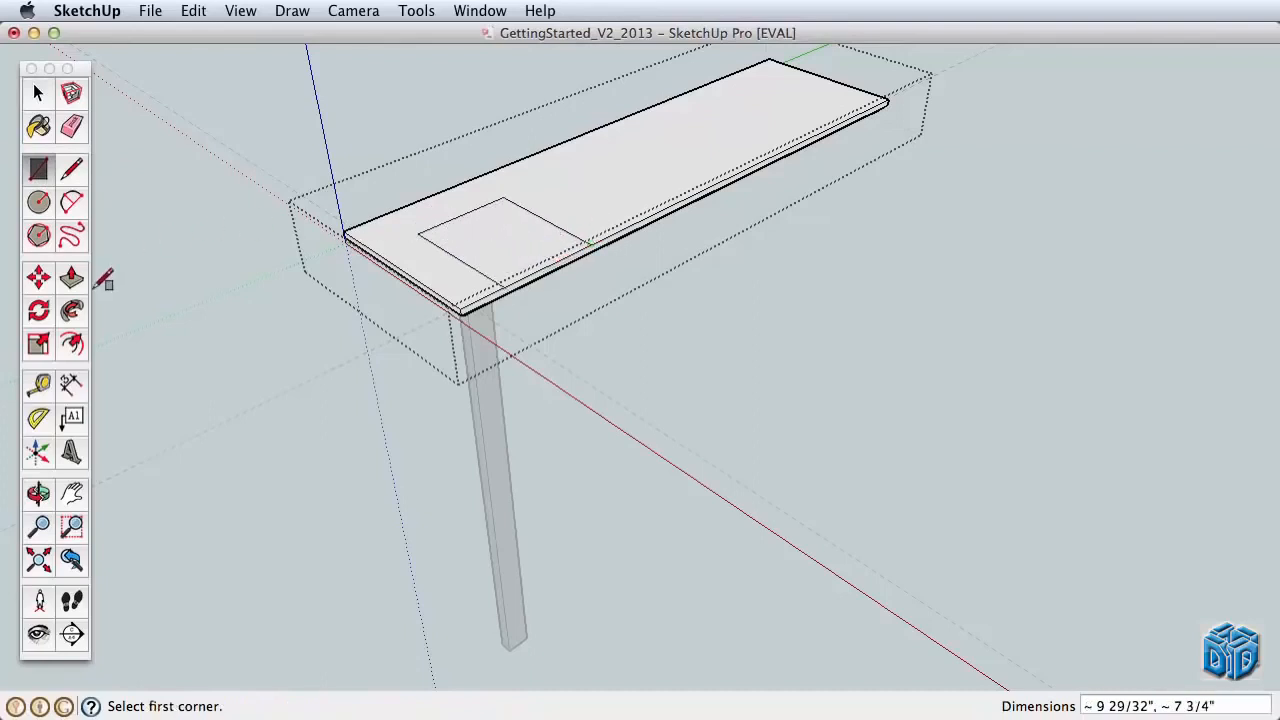
Pull the top face around the rectangle up about 3 5/16" and push the recess's end wall toward the tabletop's far end
{"action": "left_click", "coordinate": [71, 278]}
{"action": "left_click_drag", "start_coordinate": [414, 262], "coordinate": [401, 218]}
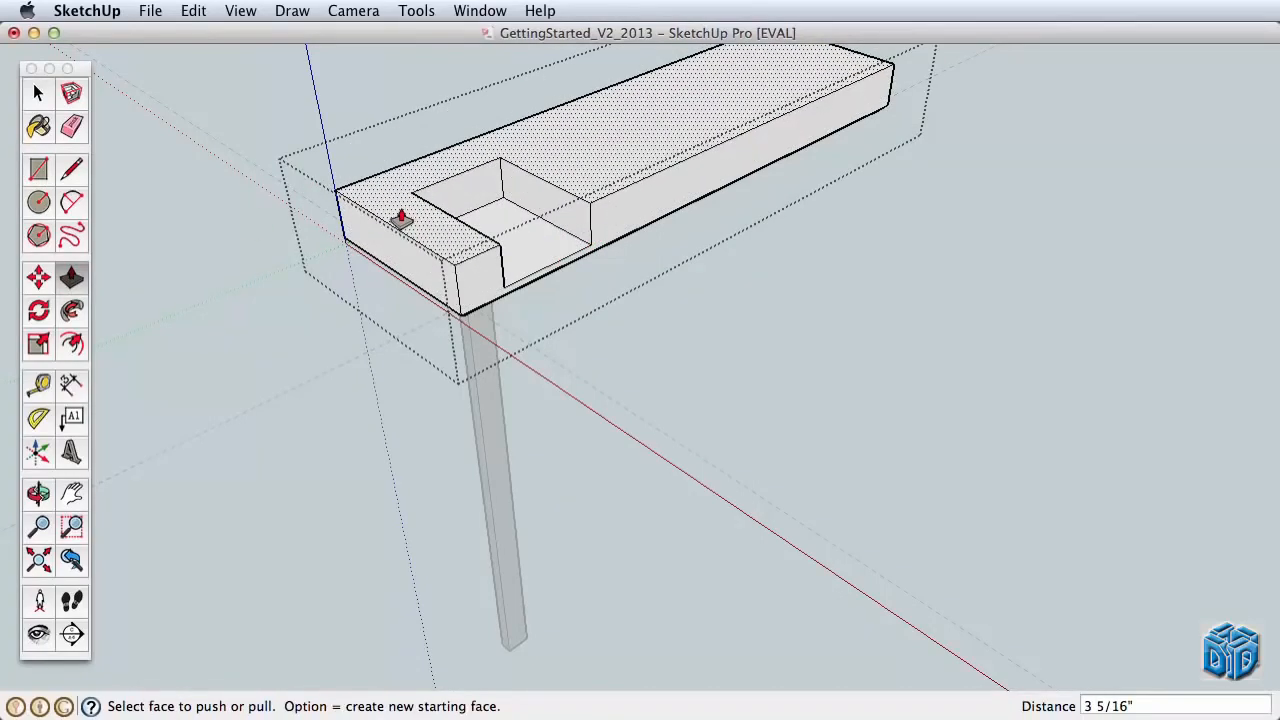
{"action": "left_click_drag", "start_coordinate": [545, 222], "coordinate": [735, 133]}
{"action": "left_click", "coordinate": [50, 102]}
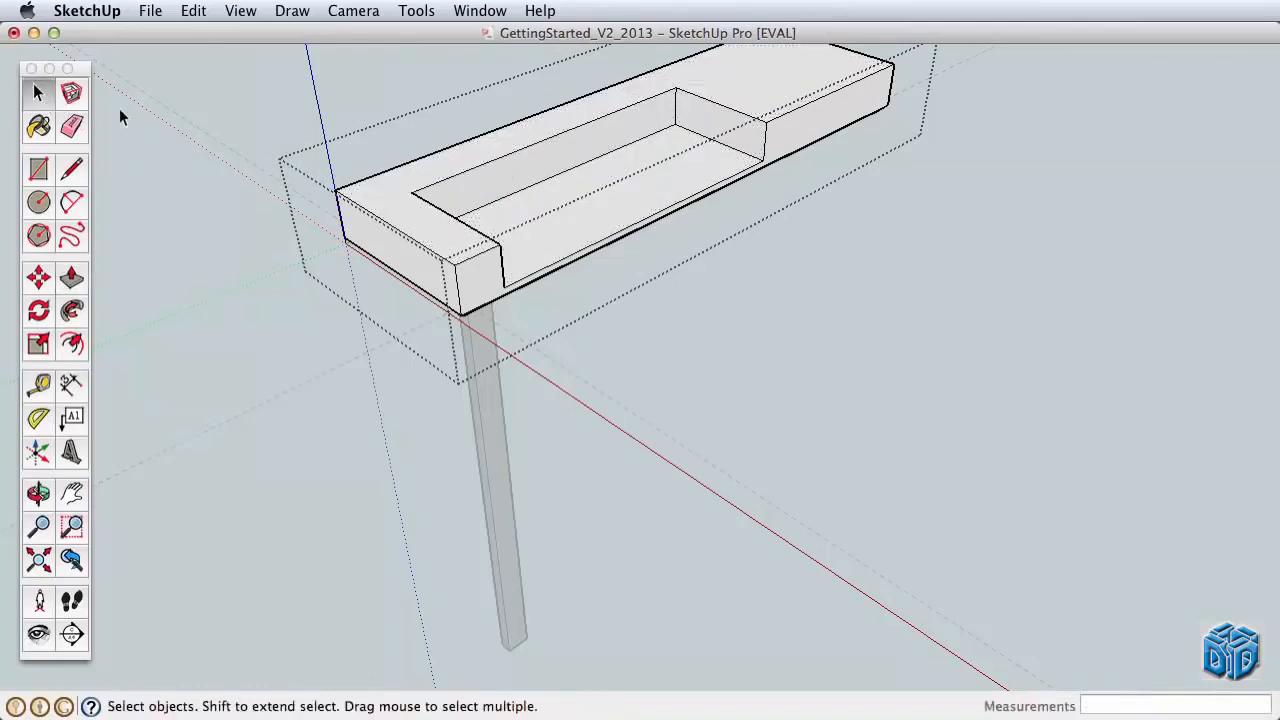
Close the tabletop group and undo the recess pulls, the rectangle and the group opening to restore the plain beveled tabletop
{"action": "left_click", "coordinate": [777, 278]}
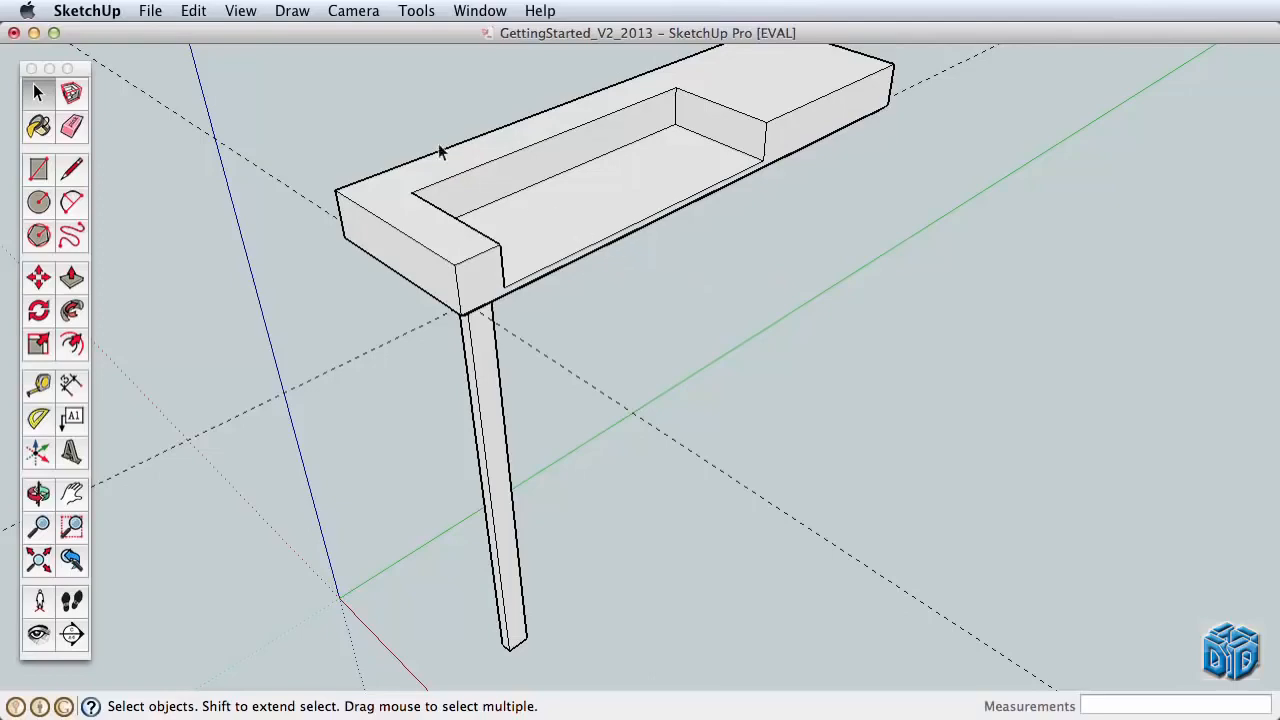
{"action": "left_click", "coordinate": [193, 11]}
{"action": "left_click", "coordinate": [208, 34]}
{"action": "left_click", "coordinate": [194, 12]}
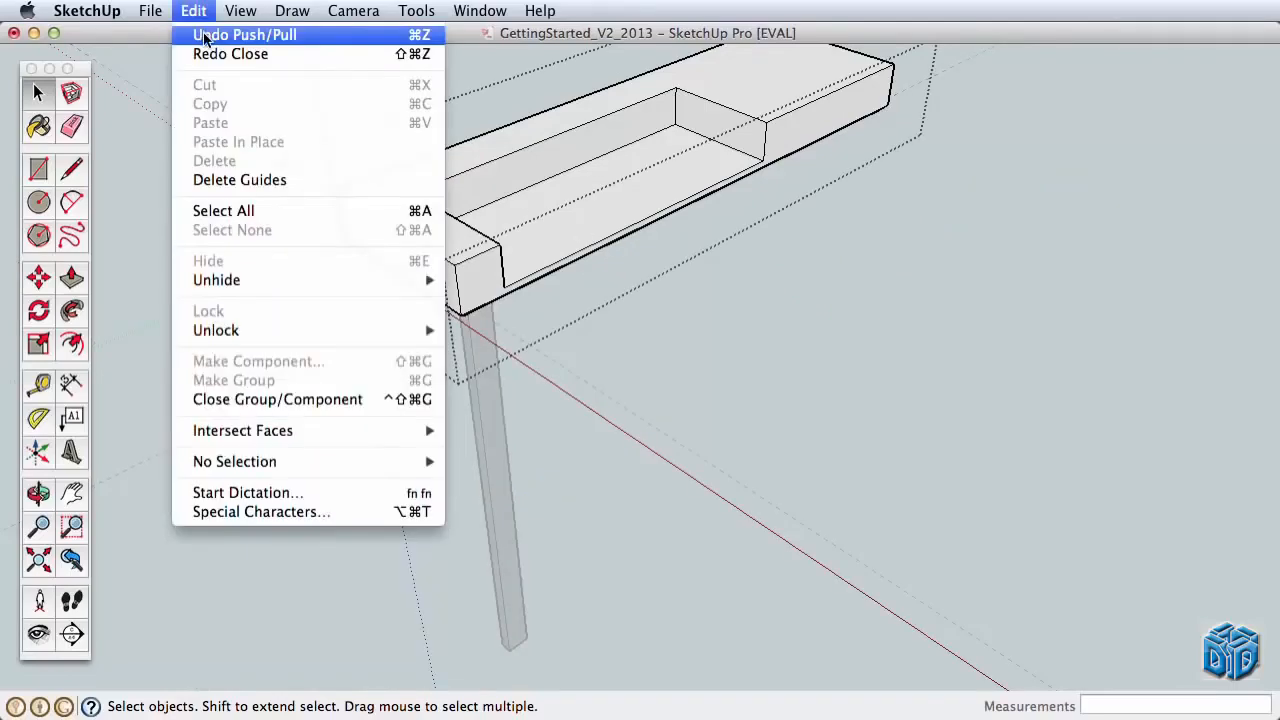
{"action": "left_click", "coordinate": [205, 34]}
{"action": "left_click", "coordinate": [194, 12]}
{"action": "left_click", "coordinate": [205, 34]}
{"action": "left_click", "coordinate": [194, 12]}
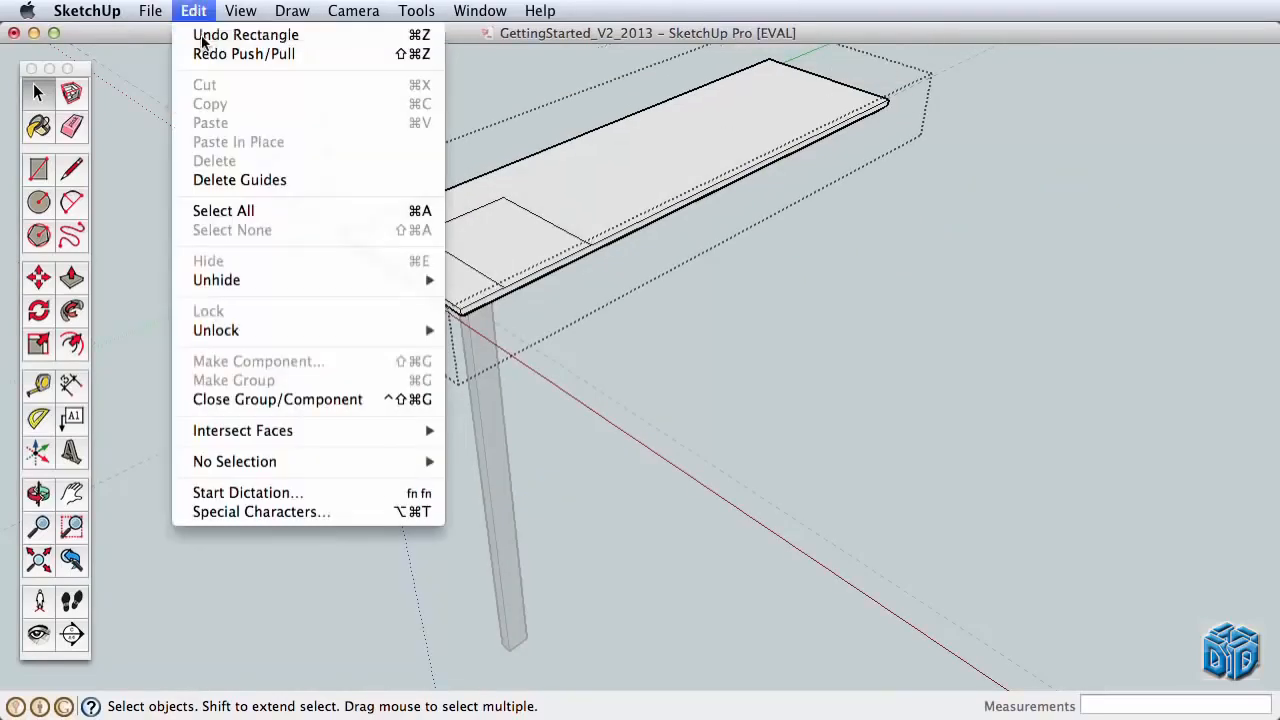
{"action": "left_click", "coordinate": [205, 34]}
{"action": "left_click", "coordinate": [194, 12]}
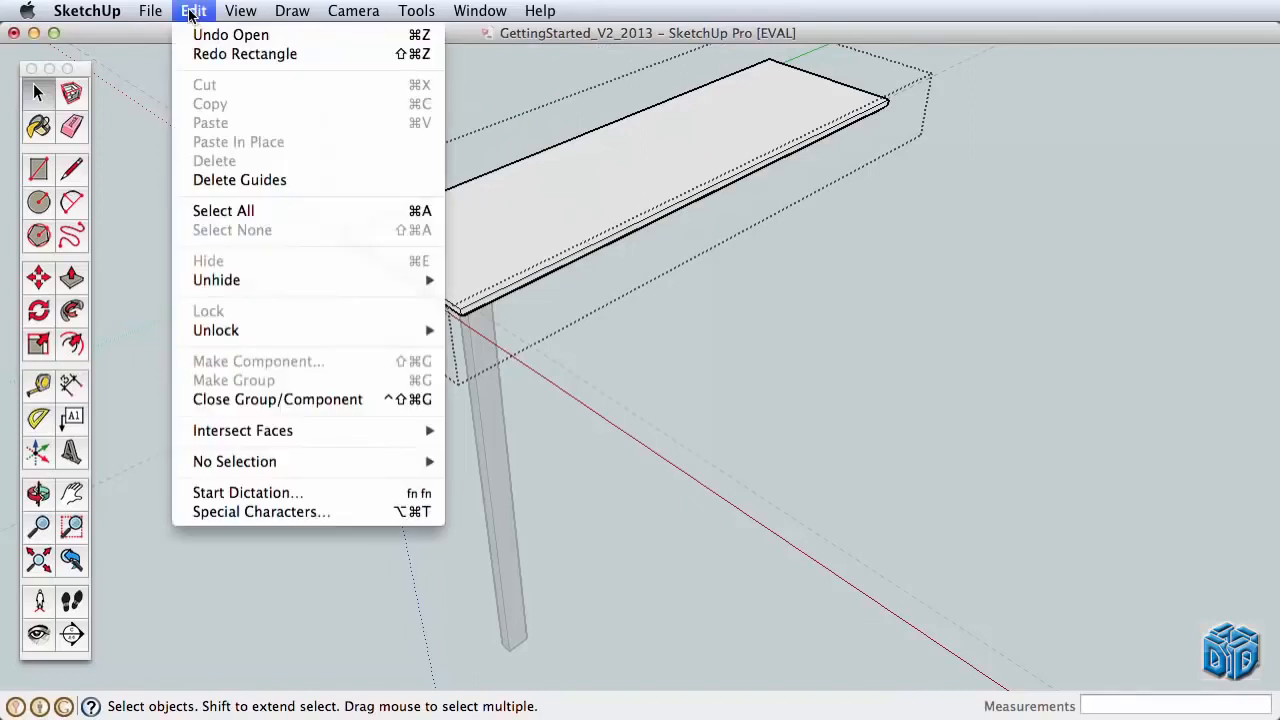
{"action": "left_click", "coordinate": [205, 35]}
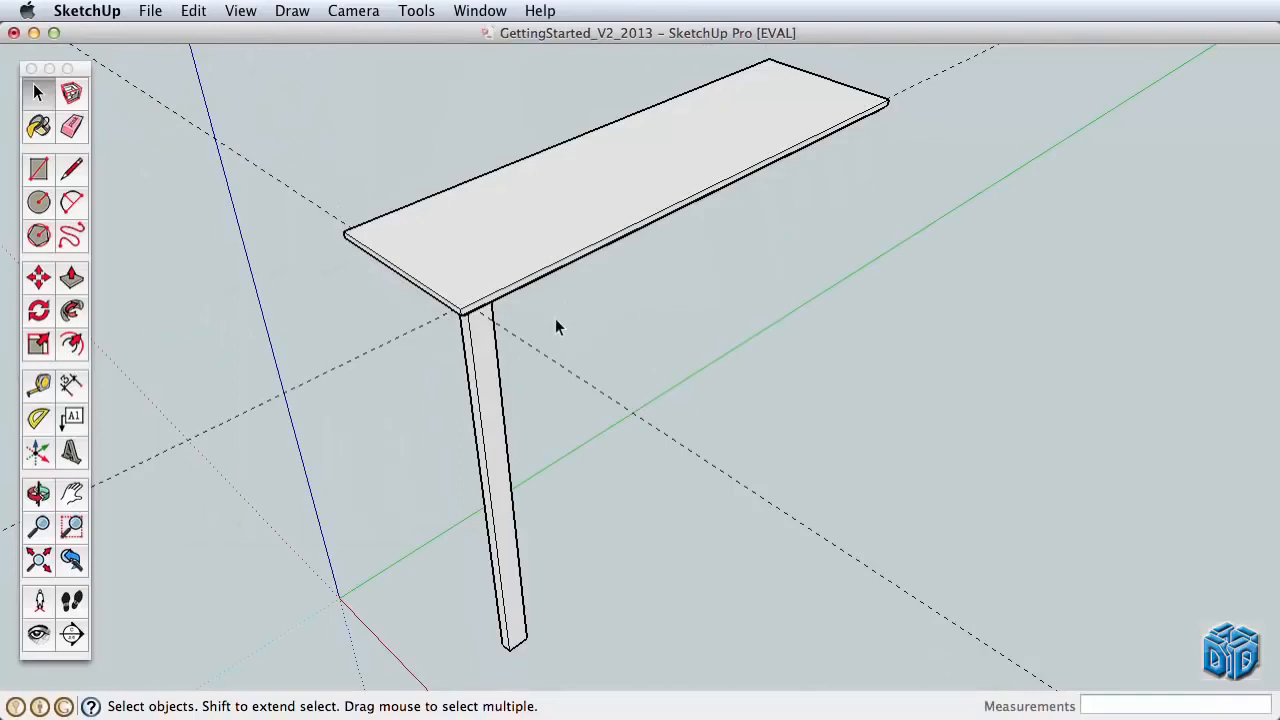
Add a guide line 1" in from the long edge of the tabletop's underside, opposite the existing leg
{"action": "middle_click_drag", "start_coordinate": [557, 327], "coordinate": [583, 205]}
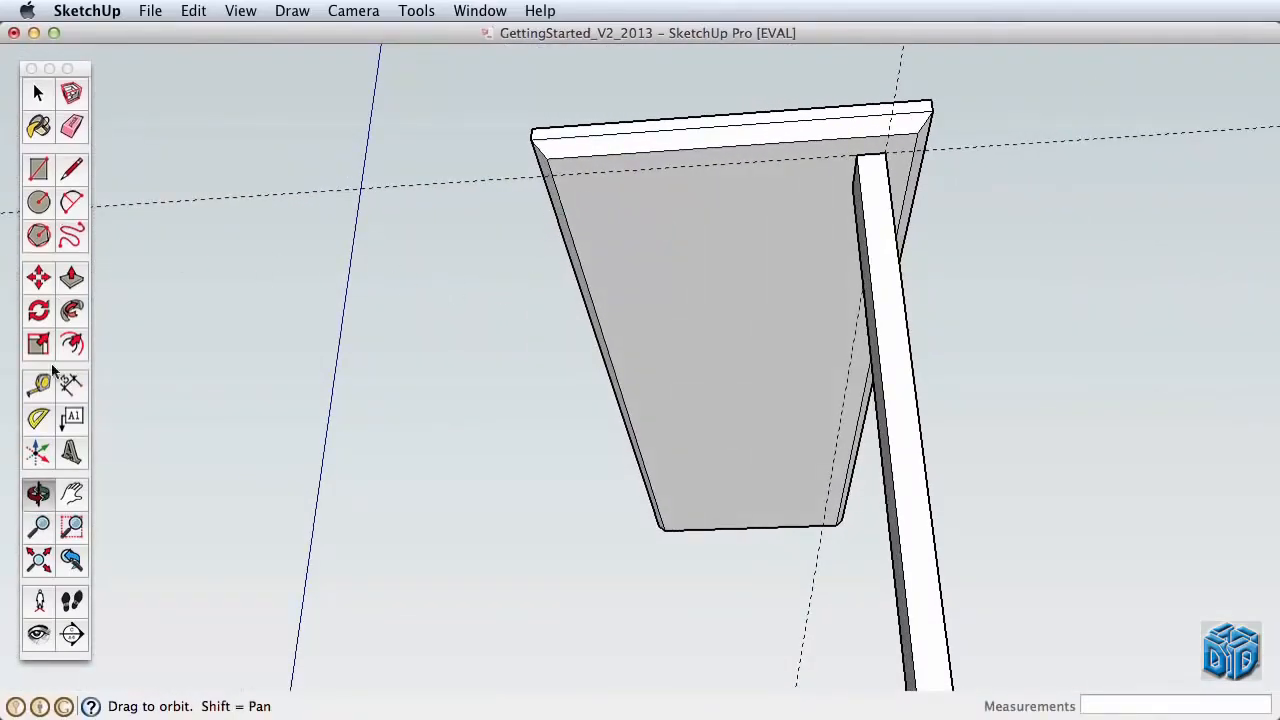
{"action": "left_click", "coordinate": [40, 384]}
{"action": "left_click", "coordinate": [578, 220]}
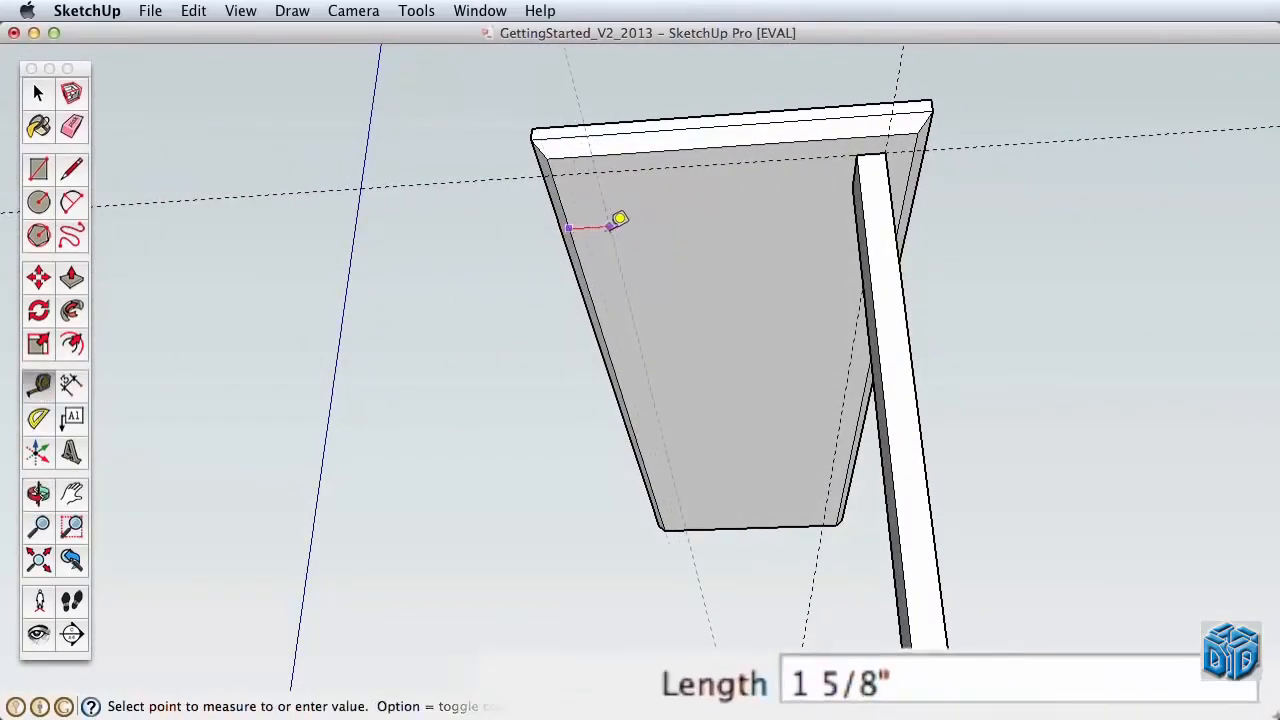
{"action": "type", "text": "1"}
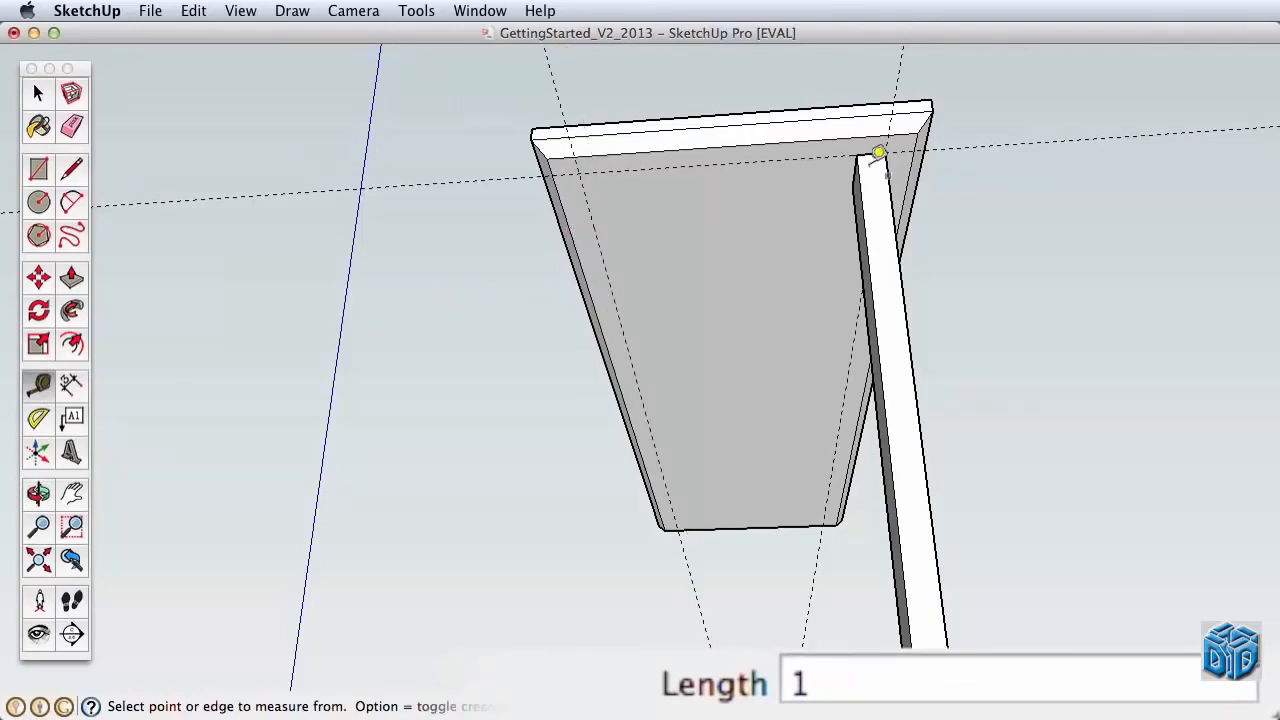
{"action": "key", "text": "Return"}
Copy the leg component 10" across the tabletop's end so its corner sits on the guide intersection
{"action": "key", "text": "space"}
{"action": "left_click", "coordinate": [870, 200]}
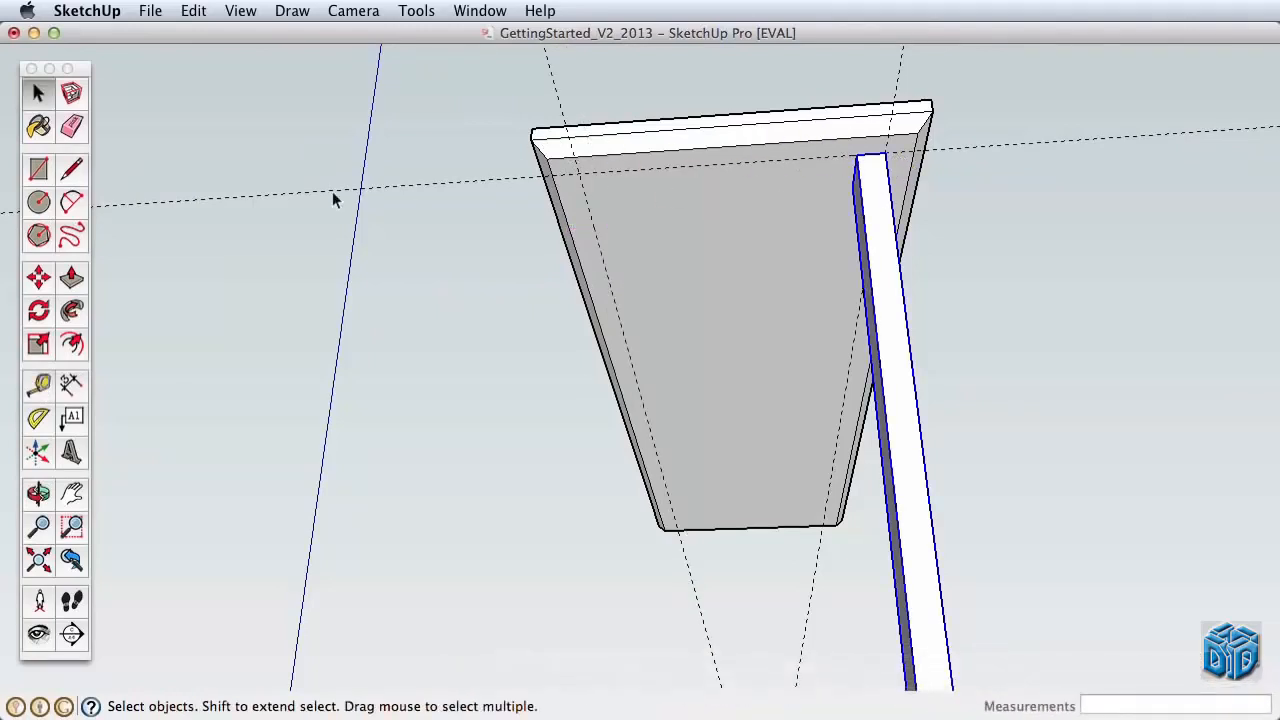
{"action": "left_click", "coordinate": [39, 279]}
{"action": "left_click", "coordinate": [862, 155]}
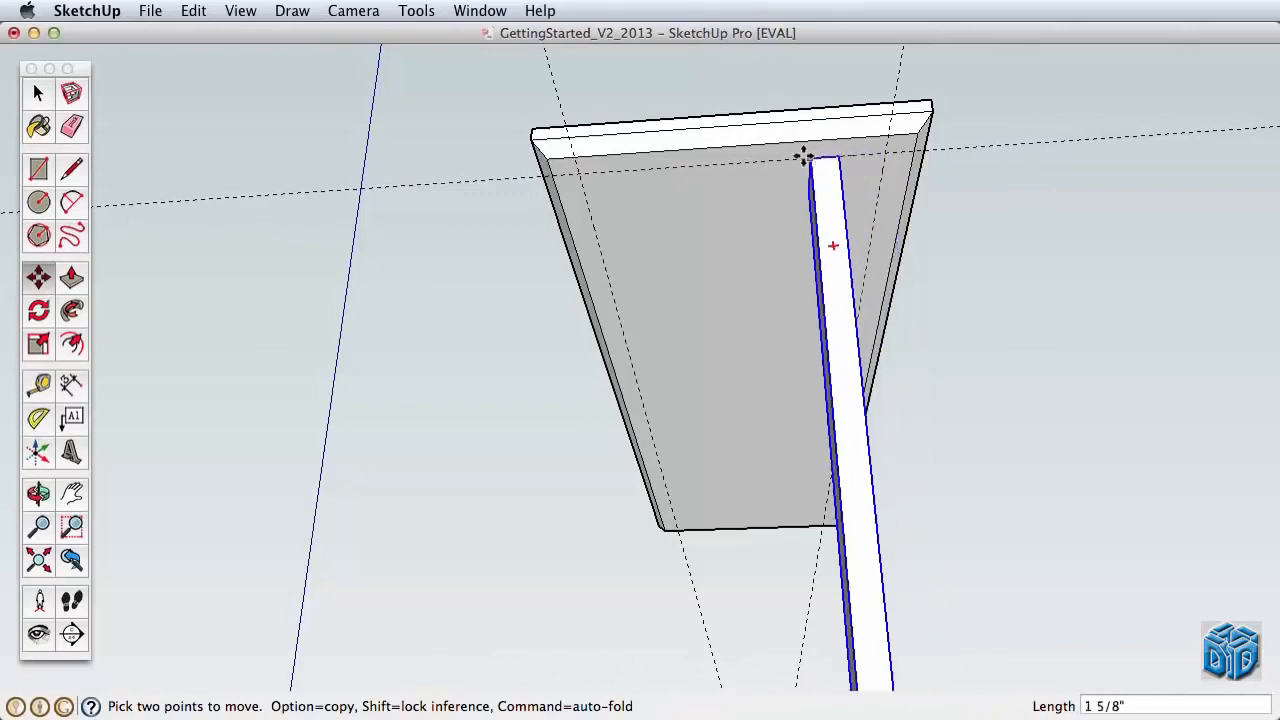
{"action": "key", "text": "alt"}
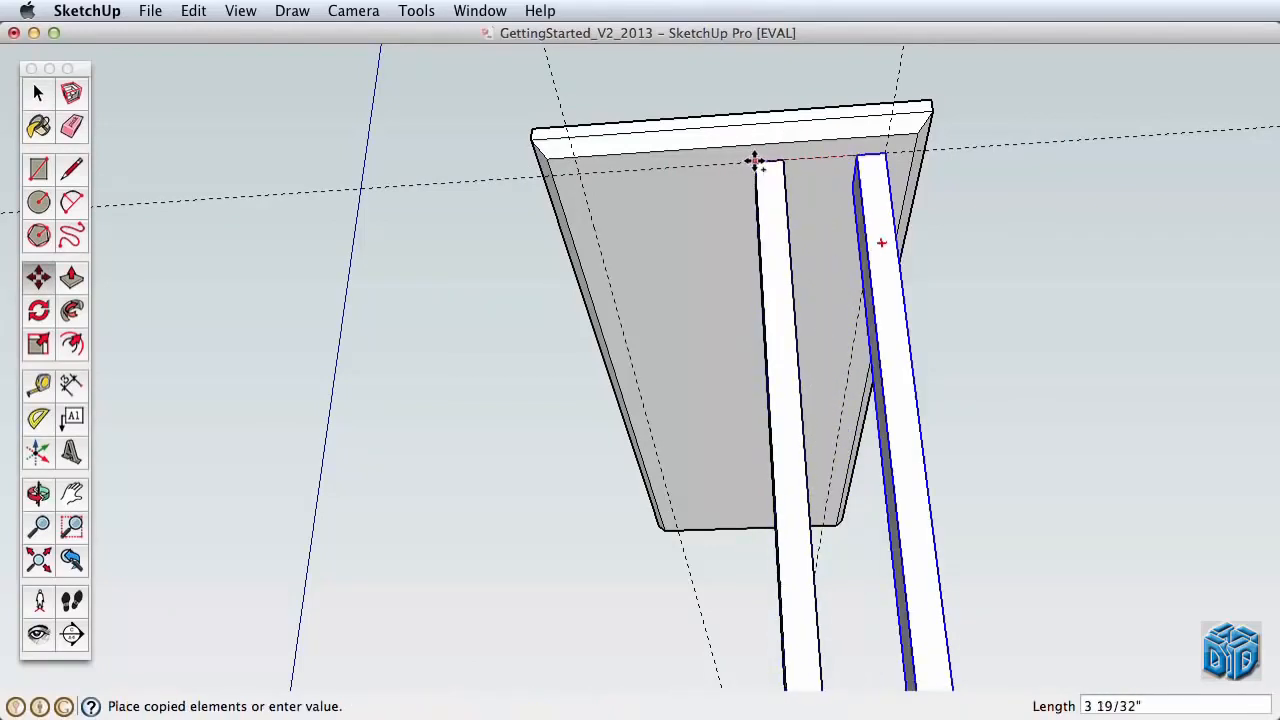
{"action": "left_click", "coordinate": [579, 175]}
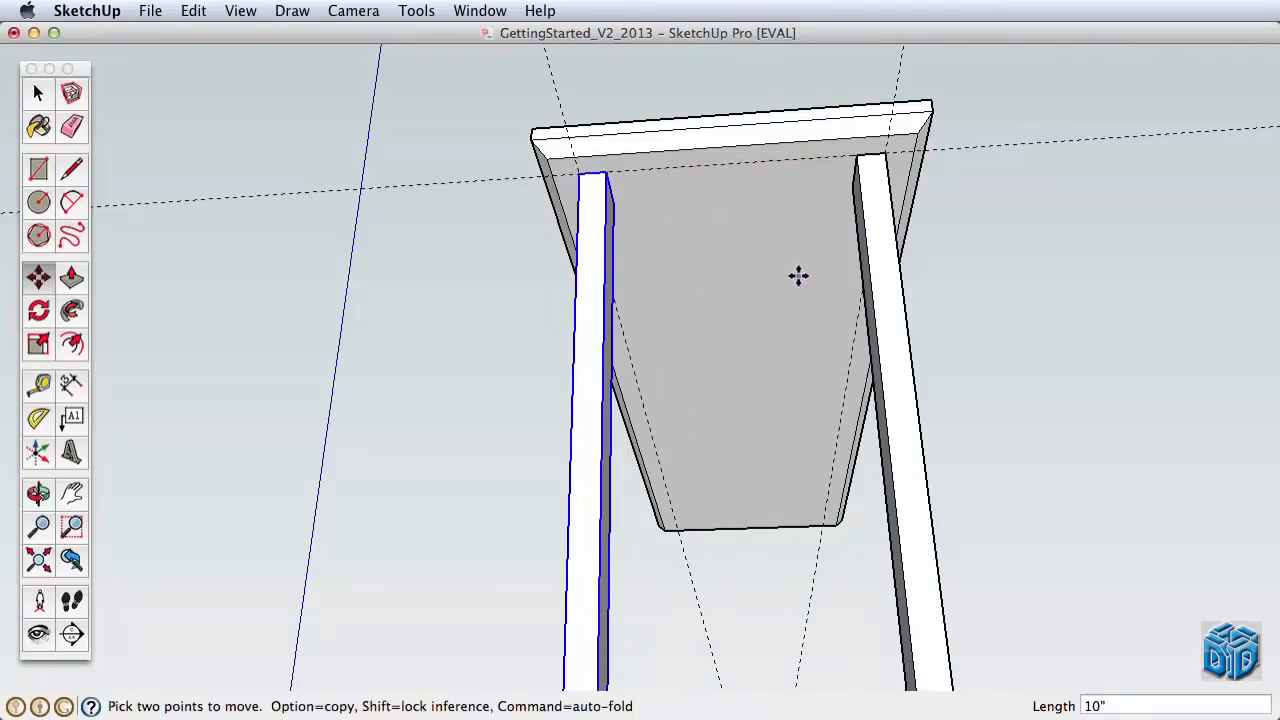
Copy the tabletop group straight up above the original tabletop and deselect it
{"action": "key", "text": "z"}
{"action": "left_click_drag", "start_coordinate": [800, 277], "coordinate": [807, 438]}
{"action": "middle_click_drag", "start_coordinate": [790, 385], "coordinate": [500, 349], "text": "shift"}
{"action": "key", "text": "space"}
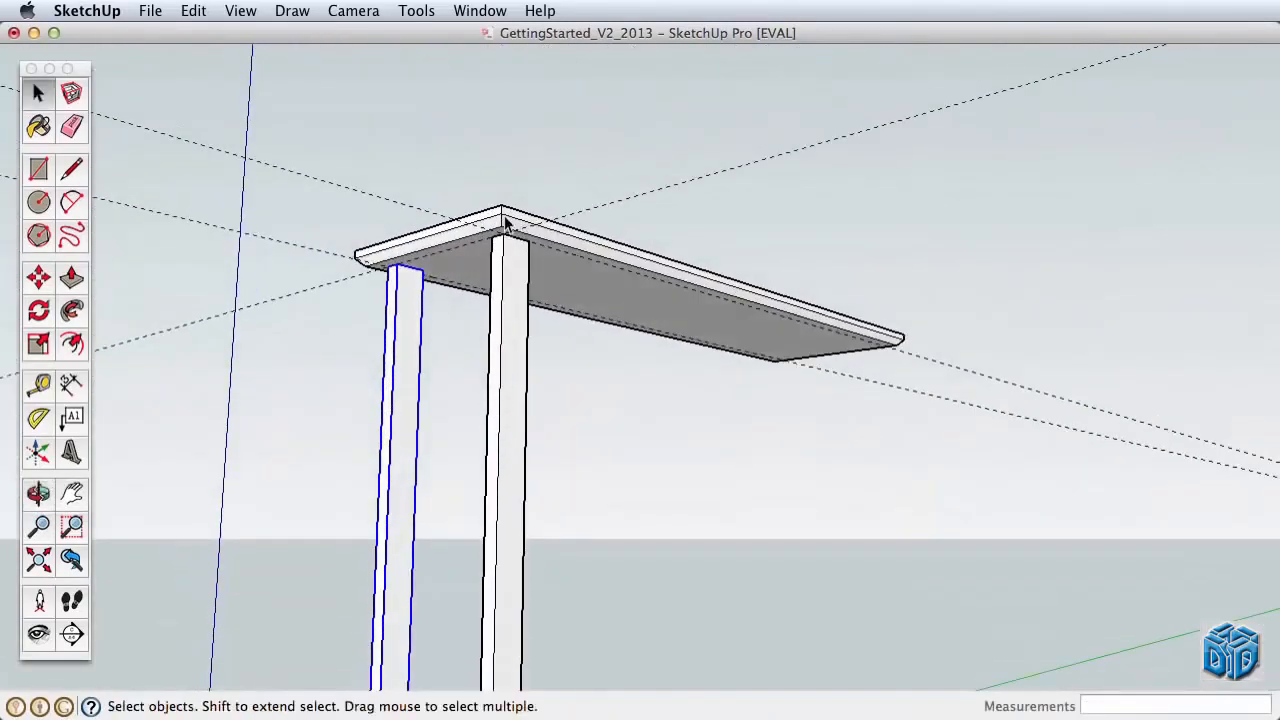
{"action": "left_click", "coordinate": [506, 224]}
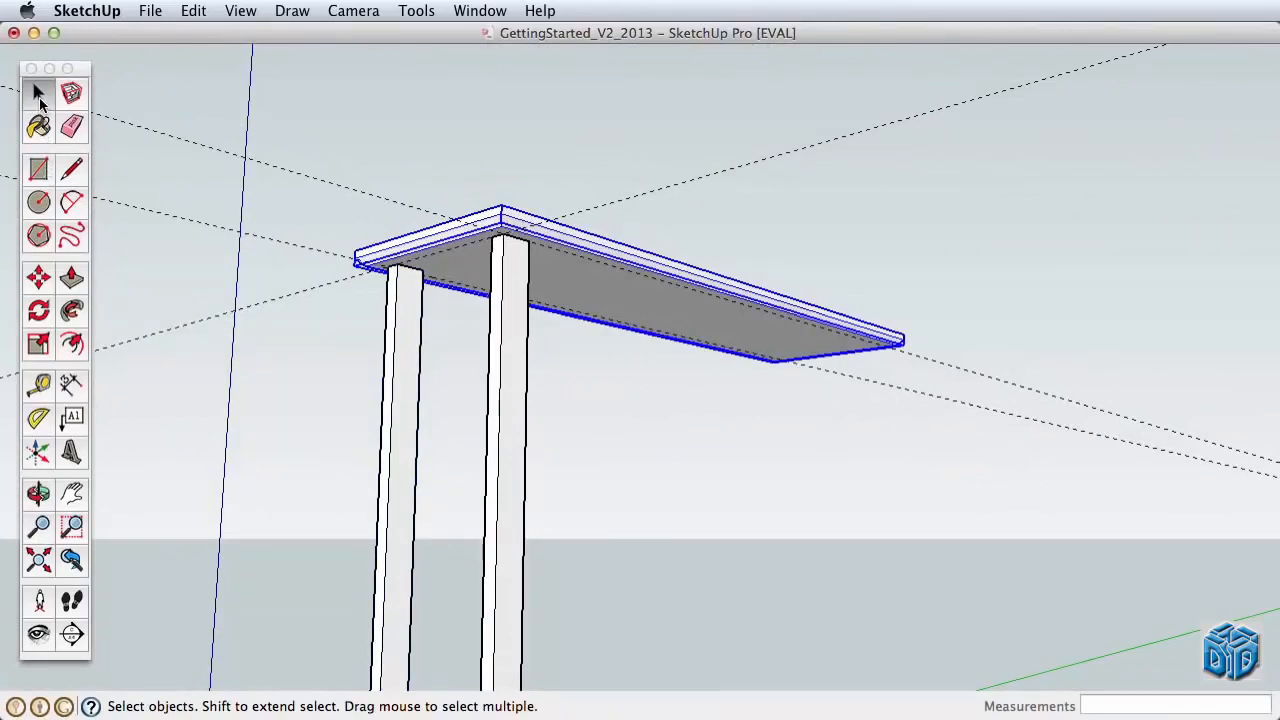
{"action": "left_click", "coordinate": [39, 278]}
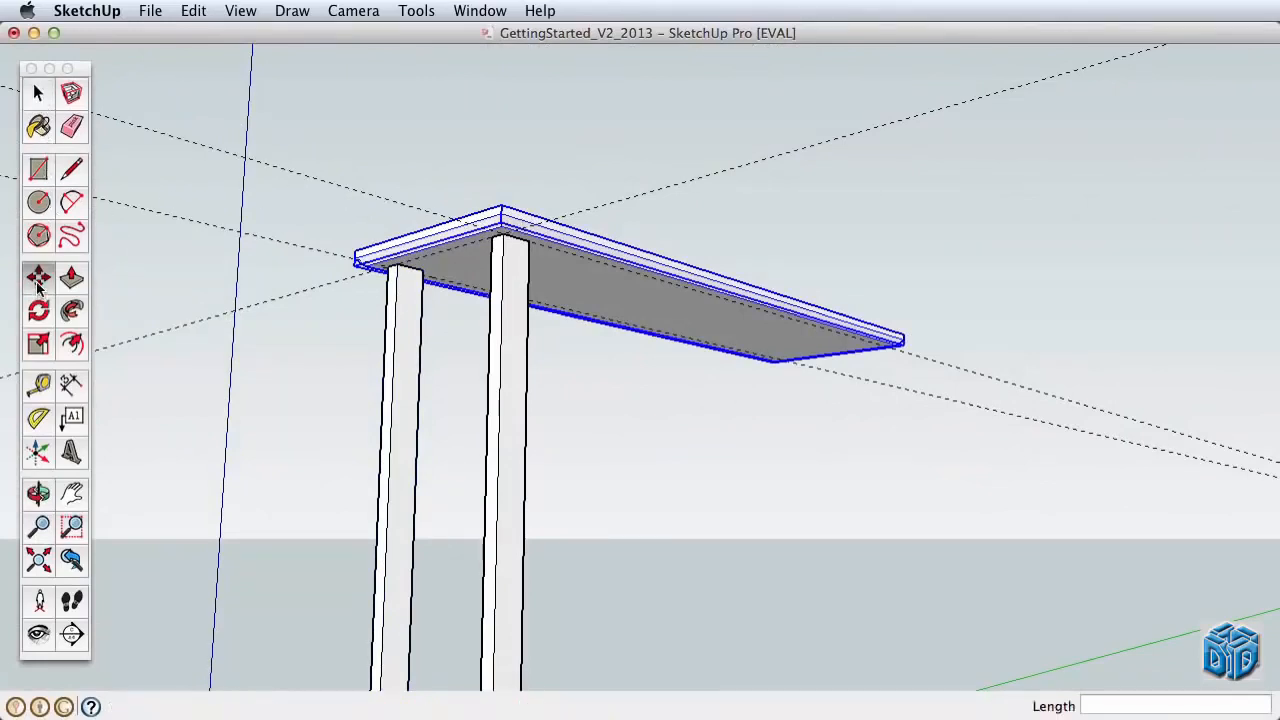
{"action": "left_click", "coordinate": [508, 198]}
{"action": "key", "text": "alt"}
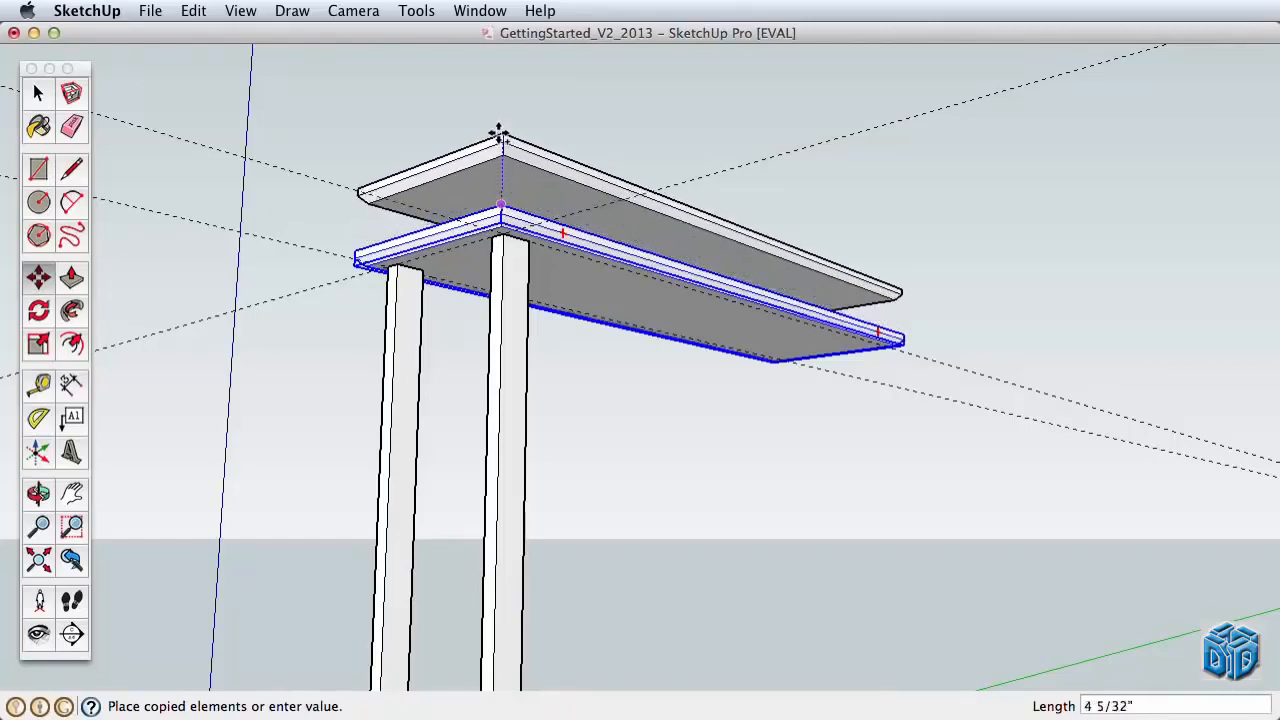
{"action": "left_click", "coordinate": [506, 104]}
{"action": "key", "text": "space"}
{"action": "left_click", "coordinate": [567, 119]}
Open the original leg component, at the tabletop's near corner, for editing
{"action": "key", "text": "z"}
{"action": "left_click_drag", "start_coordinate": [538, 275], "coordinate": [586, 149]}
{"action": "key", "text": "h"}
{"action": "key", "text": "z"}
{"action": "left_click_drag", "start_coordinate": [571, 369], "coordinate": [563, 172]}
{"action": "key", "text": "h"}
{"action": "left_click_drag", "start_coordinate": [480, 385], "coordinate": [569, 334]}
{"action": "key", "text": "o"}
{"action": "key", "text": "z"}
{"action": "key", "text": "h"}
{"action": "left_click_drag", "start_coordinate": [570, 246], "coordinate": [583, 460]}
{"action": "key", "text": "z"}
{"action": "left_click_drag", "start_coordinate": [583, 392], "coordinate": [602, 465]}
{"action": "key", "text": "space"}
{"action": "left_click", "coordinate": [610, 492]}
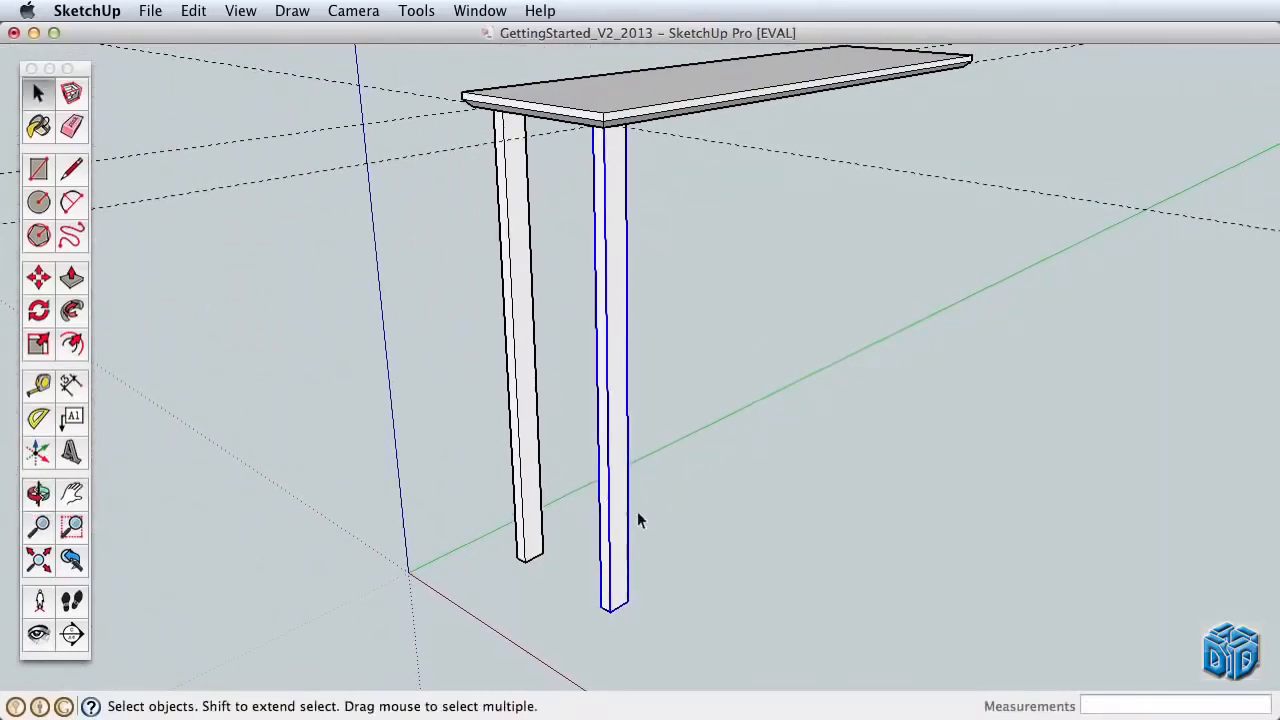
{"action": "double_click", "coordinate": [613, 534]}
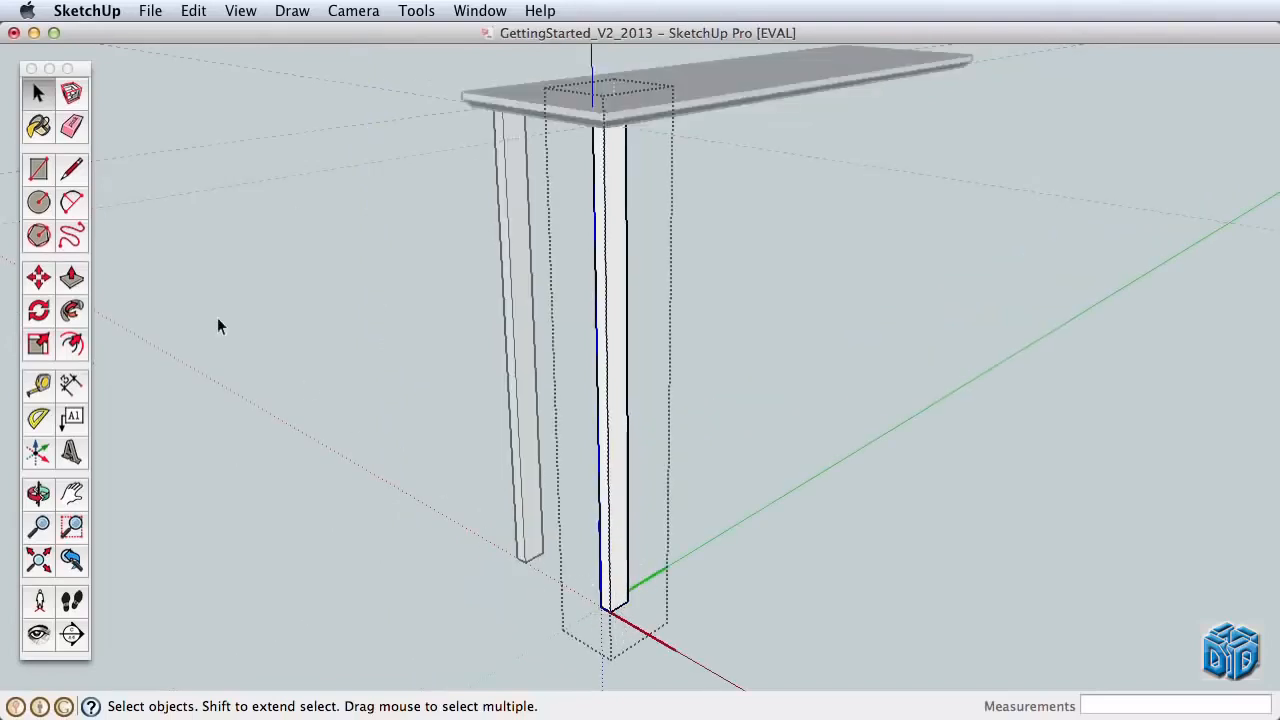
Move the leg's bottom edge inward 1" along the green axis to taper it and close the component
{"action": "left_click", "coordinate": [38, 278]}
{"action": "left_click", "coordinate": [608, 608]}
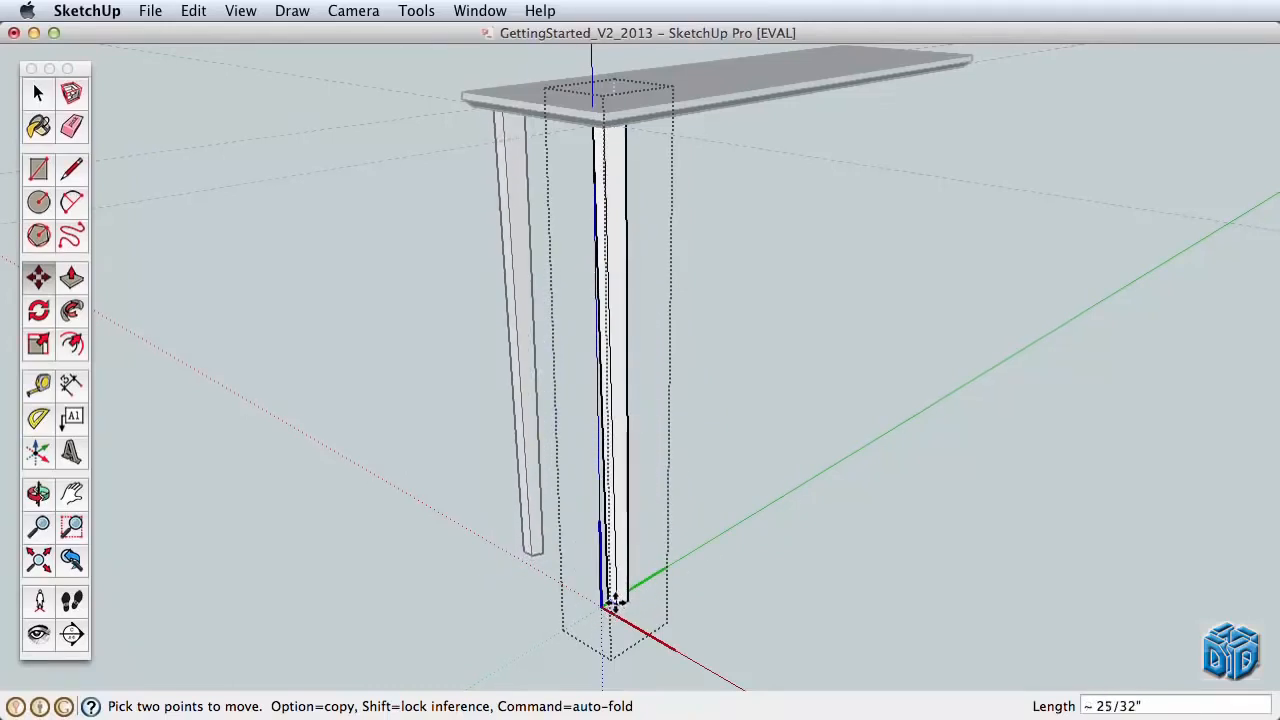
{"action": "key", "text": "z"}
{"action": "left_click_drag", "start_coordinate": [616, 622], "coordinate": [651, 295]}
{"action": "key", "text": "h"}
{"action": "type", "text": "m"}
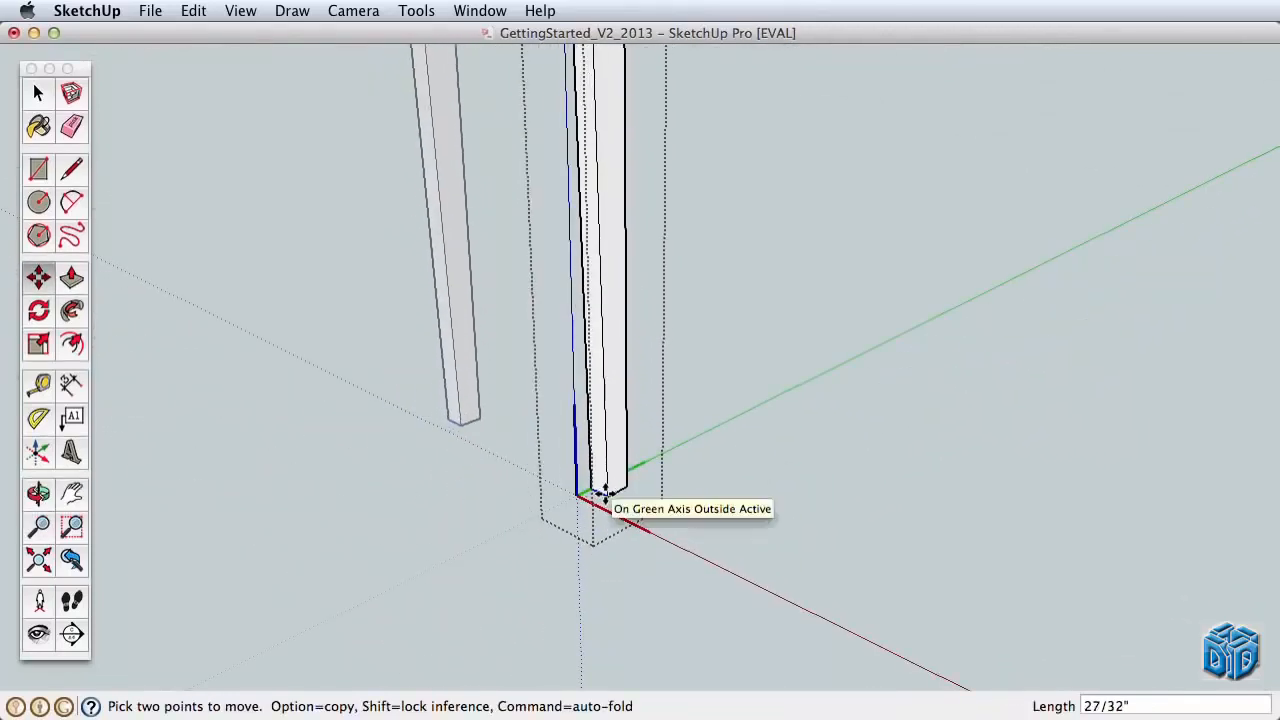
{"action": "type", "text": "1"}
{"action": "key", "text": "Return"}
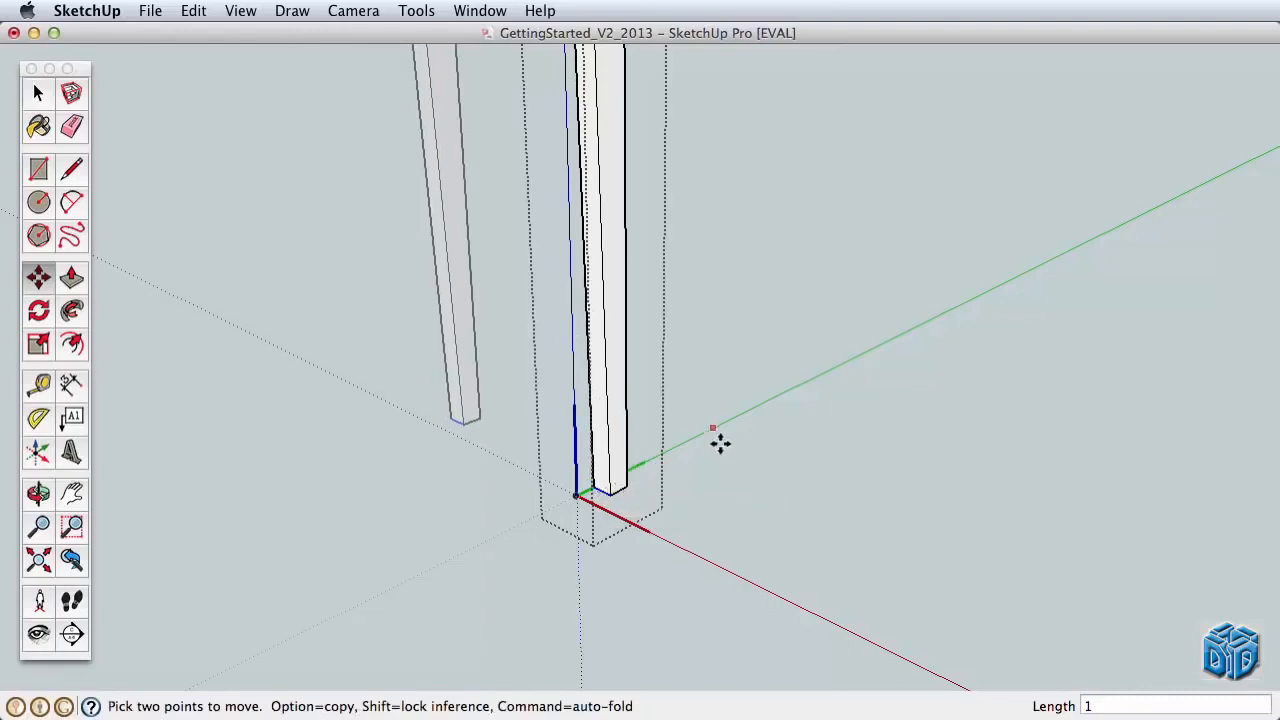
{"action": "key", "text": "z"}
{"action": "left_click_drag", "start_coordinate": [608, 240], "coordinate": [614, 494]}
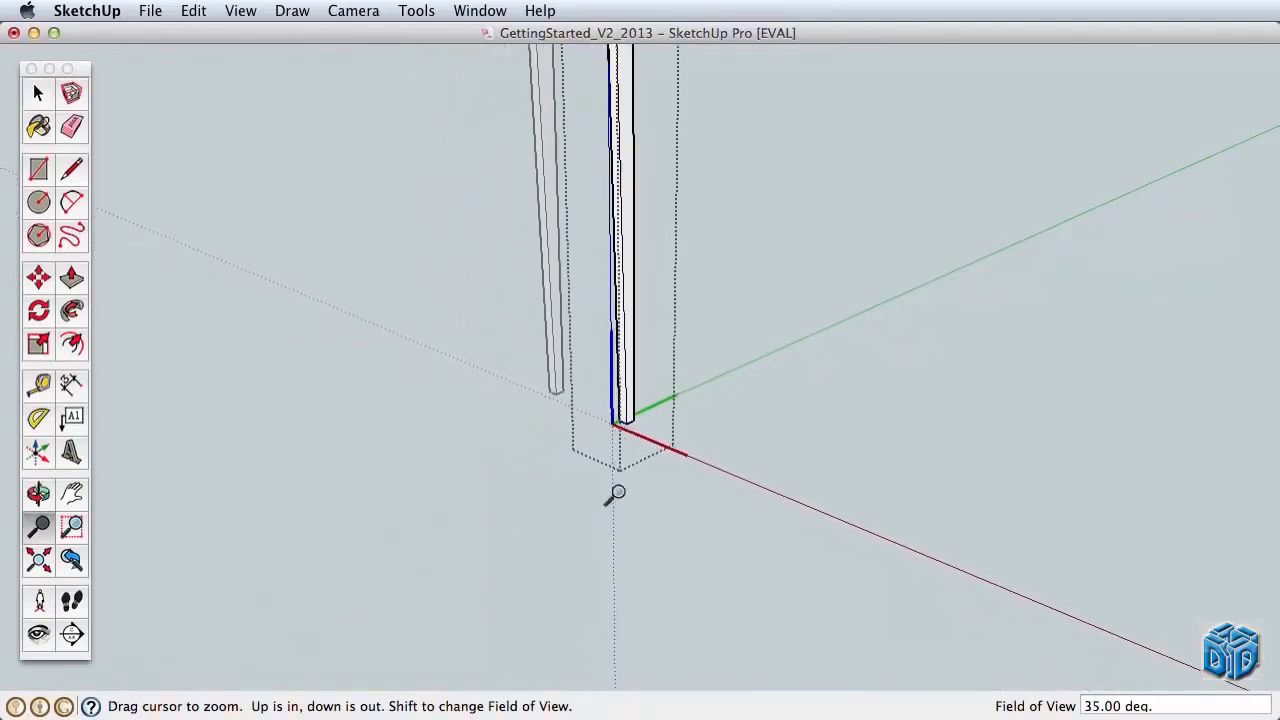
{"action": "key", "text": "h"}
{"action": "left_click_drag", "start_coordinate": [614, 148], "coordinate": [568, 571]}
{"action": "key", "text": "space"}
{"action": "key", "text": "Escape"}
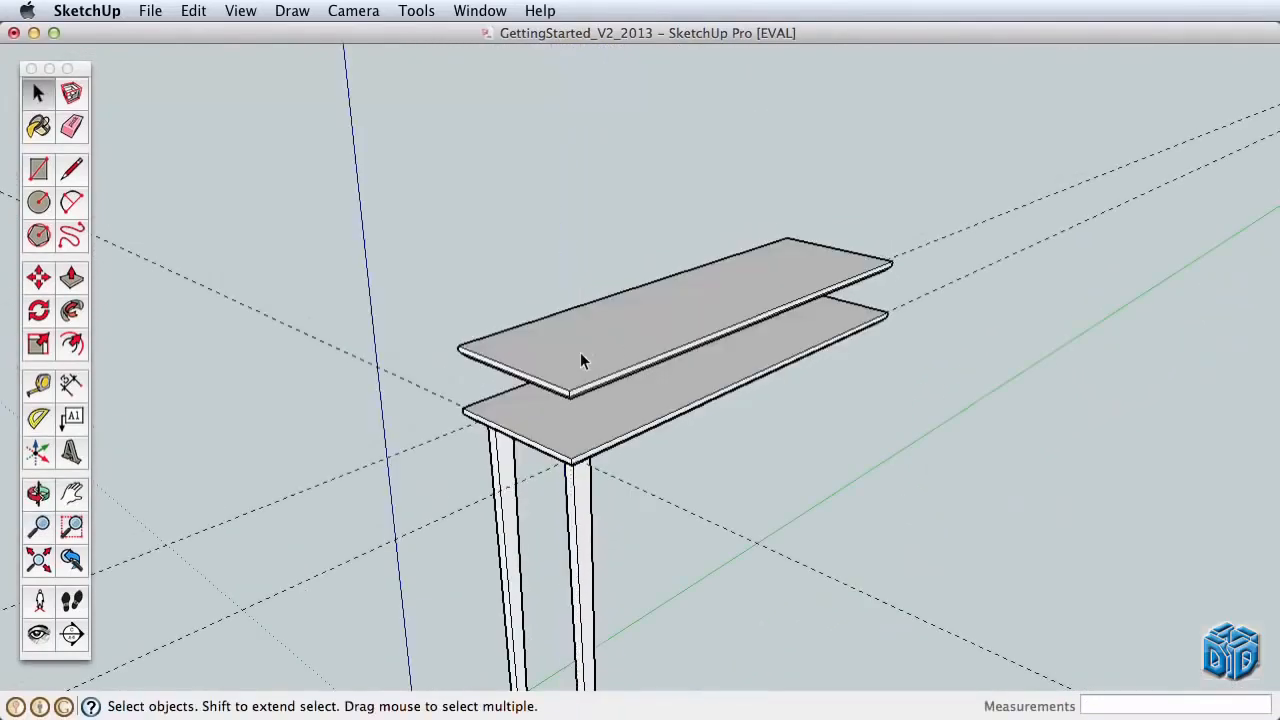
Open the copied tabletop group, offset its top face inward, pull the inner face up about 2 31/32" and close the group
{"action": "double_click", "coordinate": [580, 355]}
{"action": "left_click", "coordinate": [594, 340]}
{"action": "key", "text": "f"}
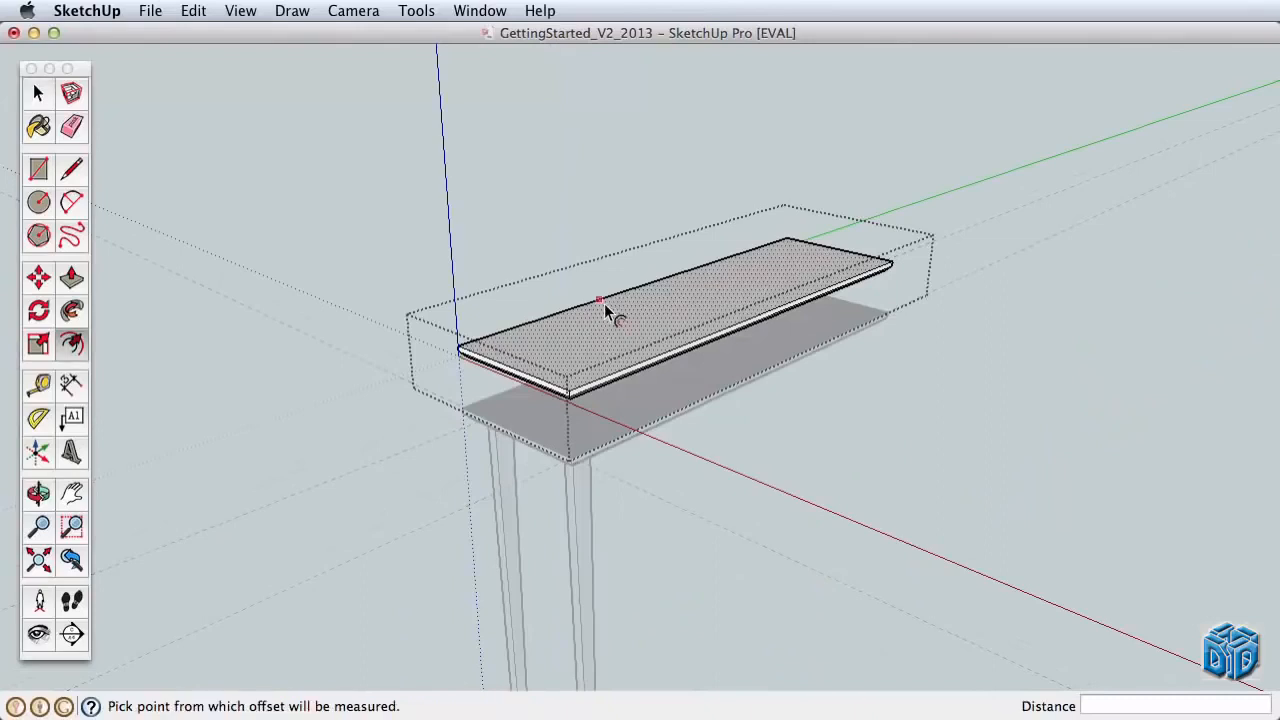
{"action": "mouse_move", "coordinate": [605, 307]}
{"action": "left_mouse_down"}
{"action": "mouse_move", "coordinate": [625, 315]}
{"action": "mouse_move", "coordinate": [616, 326]}
{"action": "mouse_move", "coordinate": [614, 300]}
{"action": "left_mouse_up"}
{"action": "key", "text": "p"}
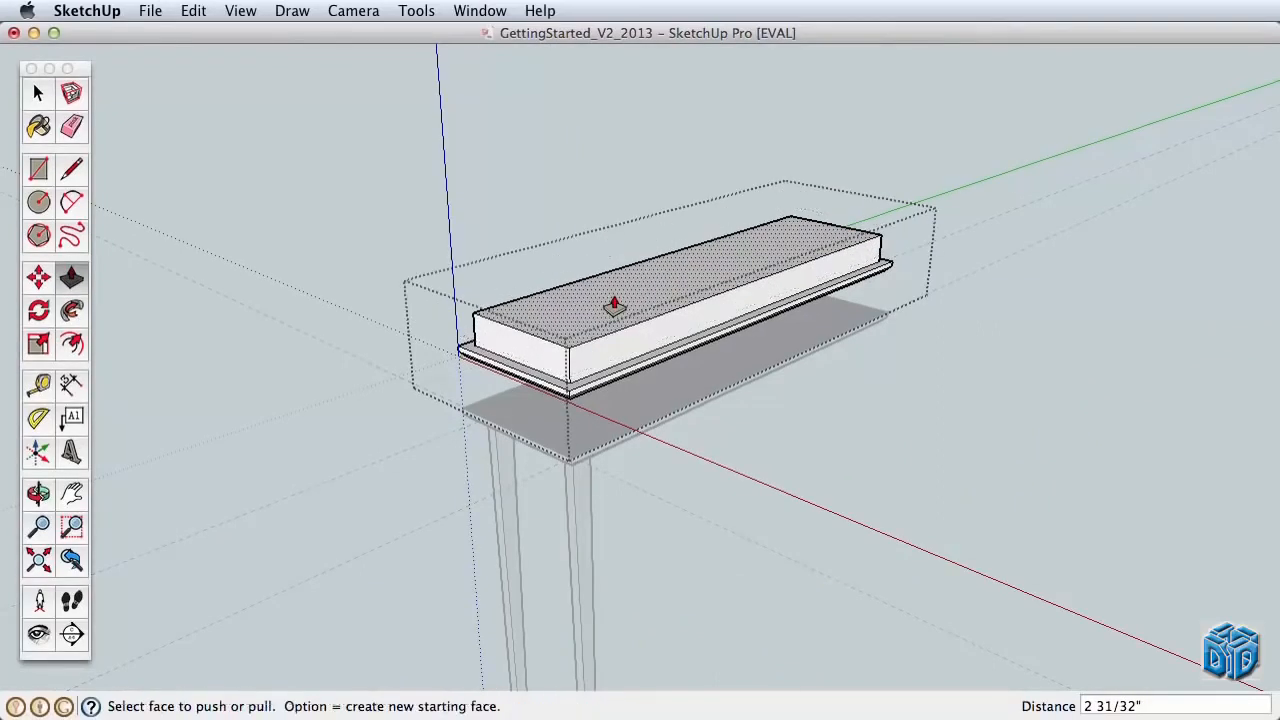
{"action": "key", "text": "space"}
{"action": "key", "text": "Escape"}
Erase the raised copy of the tabletop group
{"action": "mouse_move", "coordinate": [758, 428]}
{"action": "middle_mouse_down", "text": "shift"}
{"action": "mouse_move", "coordinate": [737, 371]}
{"action": "mouse_move", "coordinate": [666, 389]}
{"action": "mouse_move", "coordinate": [650, 375]}
{"action": "middle_mouse_up", "text": "shift"}
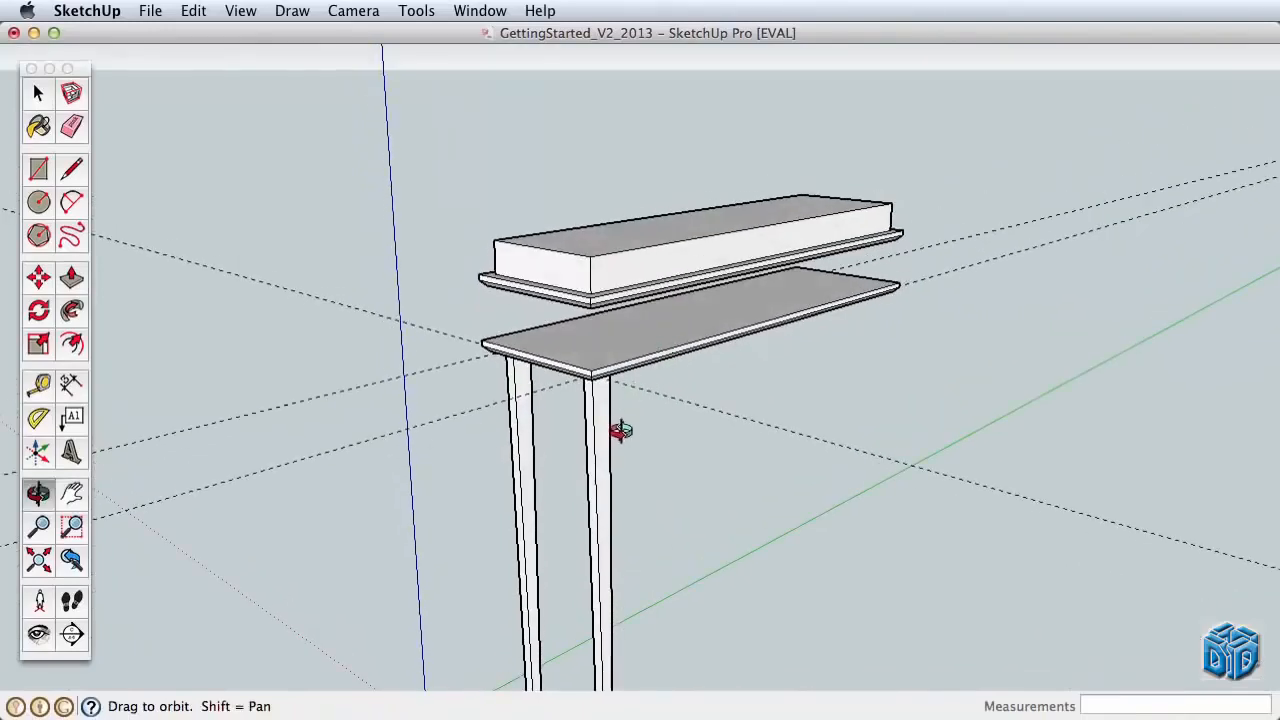
{"action": "scroll", "coordinate": [621, 430], "scroll_direction": "down", "scroll_amount": 3}
{"action": "mouse_move", "coordinate": [634, 471]}
{"action": "middle_mouse_down", "text": "shift"}
{"action": "mouse_move", "coordinate": [629, 451]}
{"action": "mouse_move", "coordinate": [609, 466]}
{"action": "mouse_move", "coordinate": [608, 508]}
{"action": "mouse_move", "coordinate": [657, 517]}
{"action": "mouse_move", "coordinate": [631, 354]}
{"action": "middle_mouse_up", "text": "shift"}
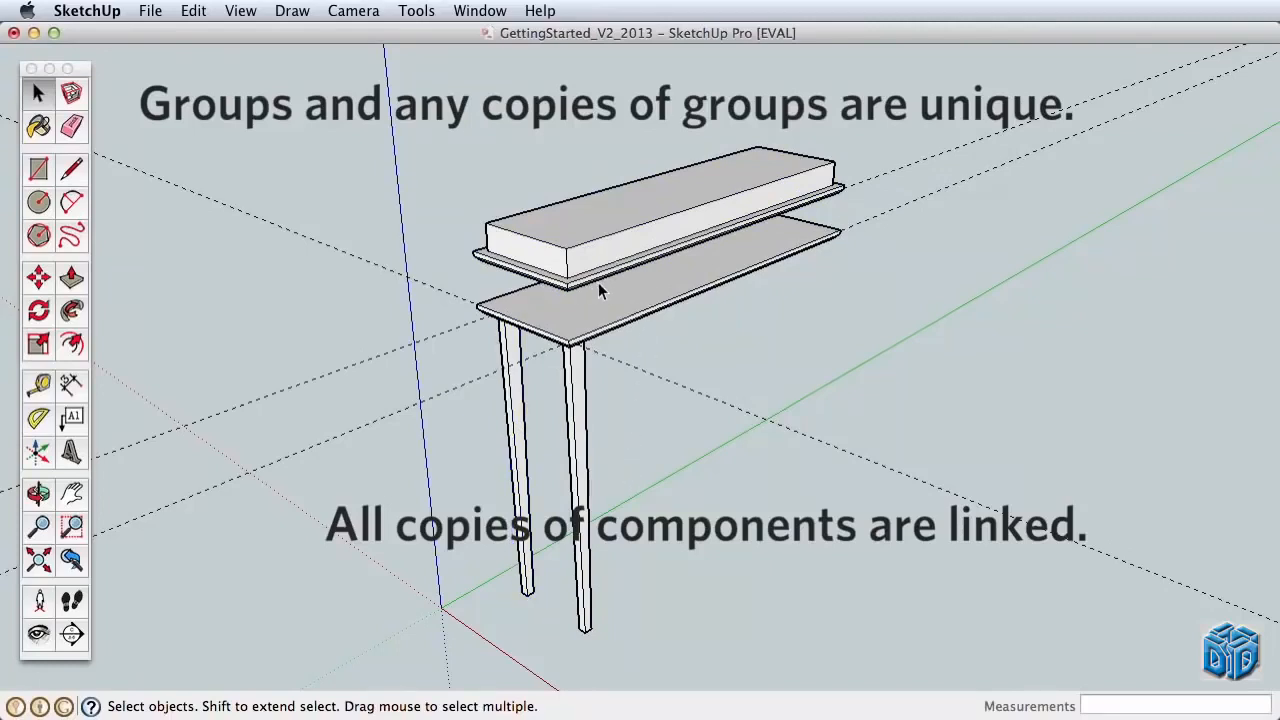
{"action": "left_click", "coordinate": [72, 127]}
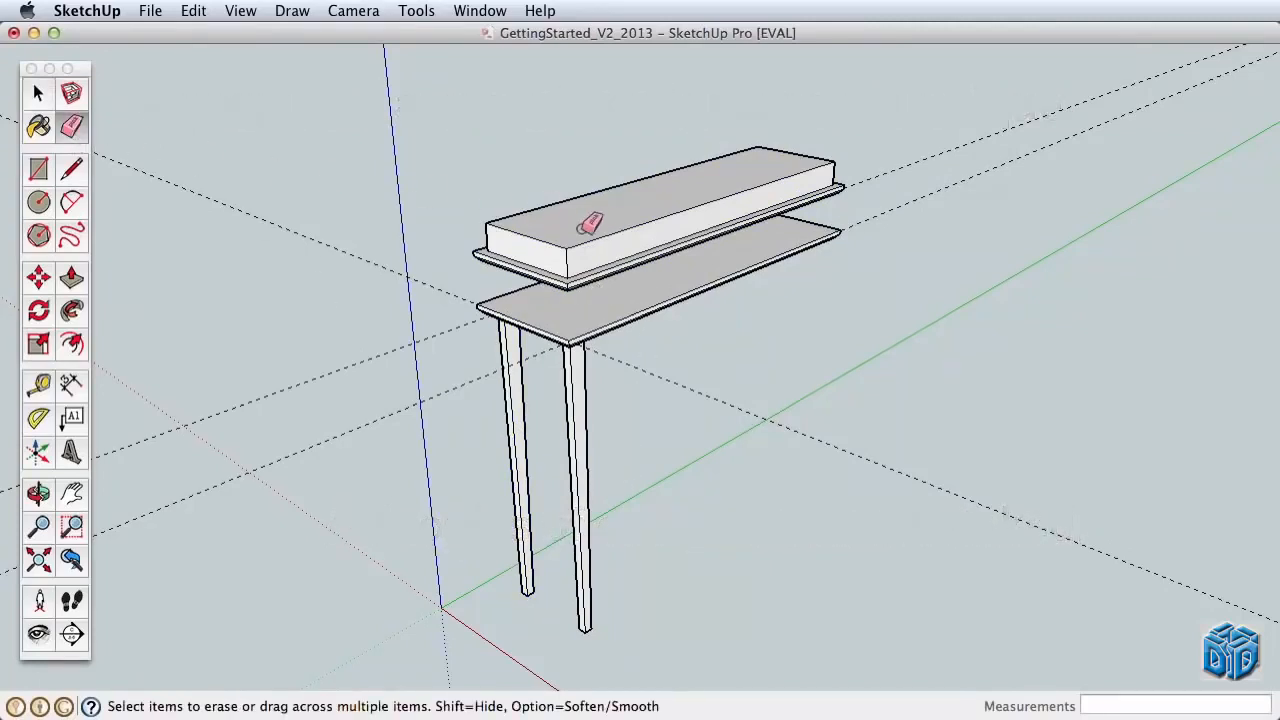
{"action": "left_click", "coordinate": [500, 226]}
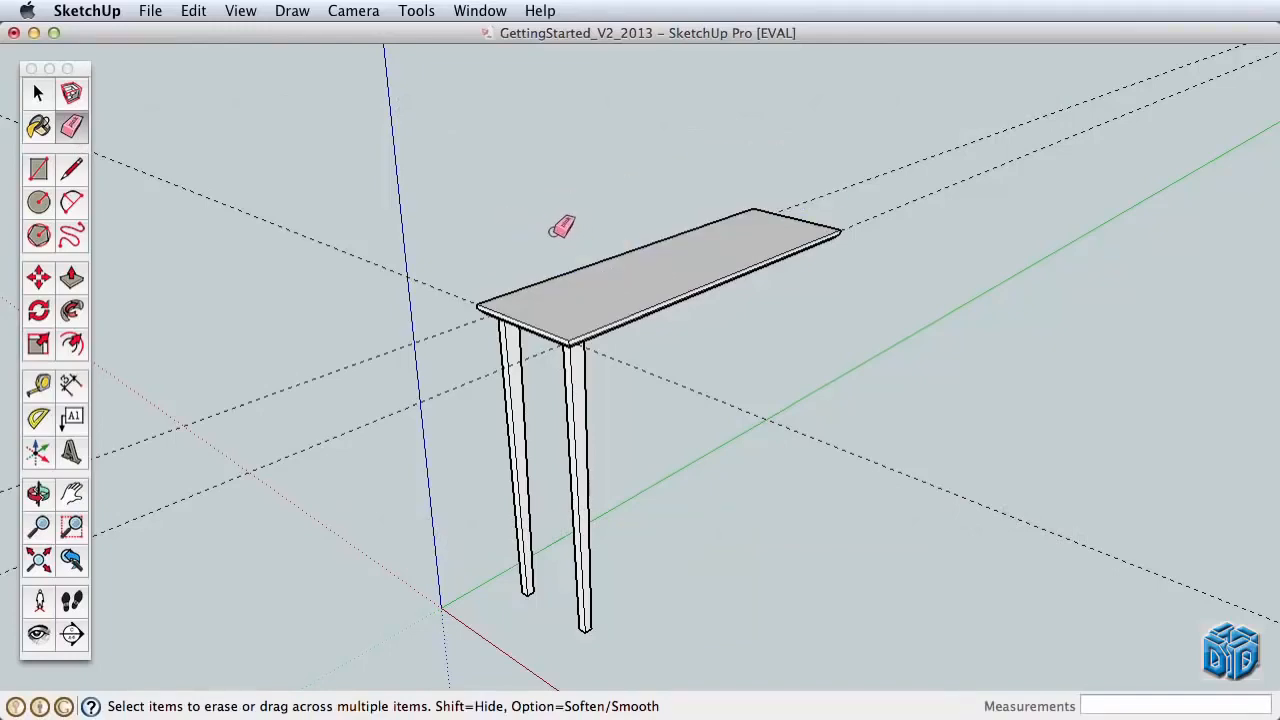
Draw a 9" by 0.5" rectangle on the tabletop's underside, spanning between the inner back corners of the two legs
{"action": "middle_click_drag", "start_coordinate": [620, 314], "coordinate": [656, 232], "text": "shift"}
{"action": "key", "text": "h"}
{"action": "left_click_drag", "start_coordinate": [587, 277], "coordinate": [725, 348]}
{"action": "key", "text": "z"}
{"action": "left_click_drag", "start_coordinate": [767, 466], "coordinate": [740, 78]}
{"action": "key", "text": "h"}
{"action": "left_click_drag", "start_coordinate": [825, 259], "coordinate": [629, 340]}
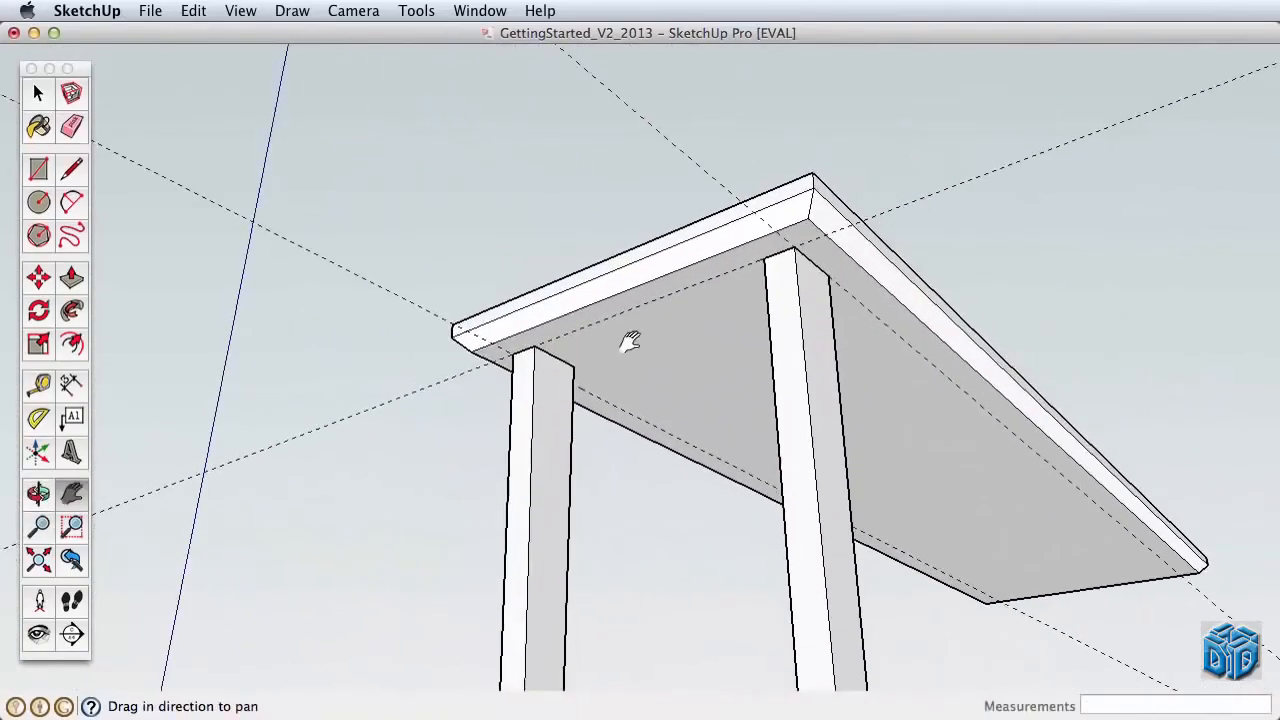
{"action": "key", "text": "z"}
{"action": "left_click_drag", "start_coordinate": [672, 410], "coordinate": [690, 312]}
{"action": "key", "text": "h"}
{"action": "key", "text": "o"}
{"action": "left_click_drag", "start_coordinate": [690, 312], "coordinate": [943, 266]}
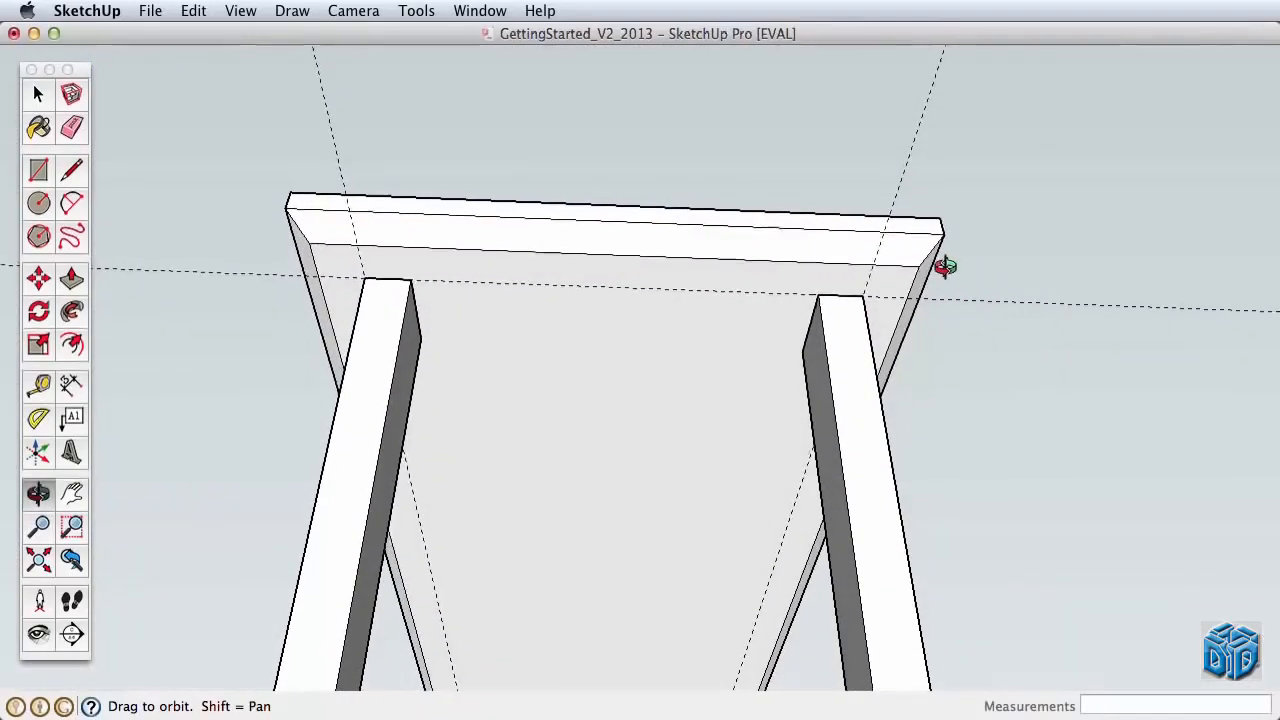
{"action": "key", "text": "r"}
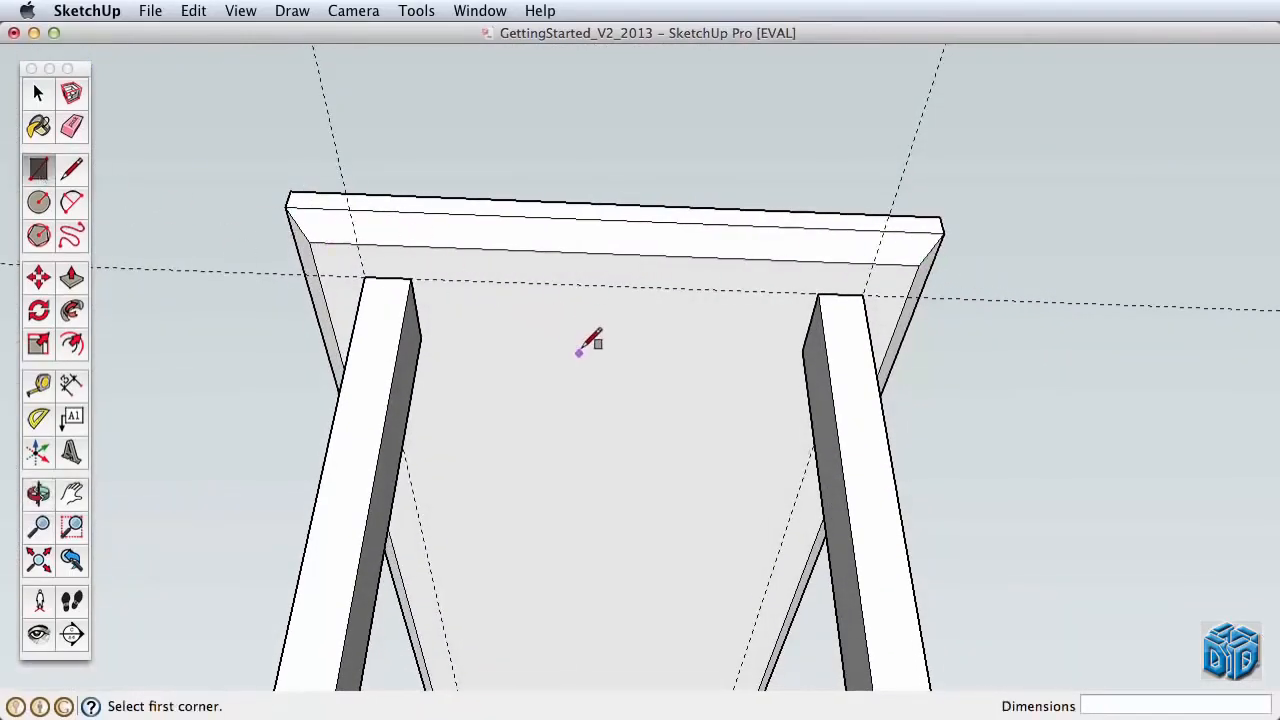
{"action": "left_click", "coordinate": [421, 338]}
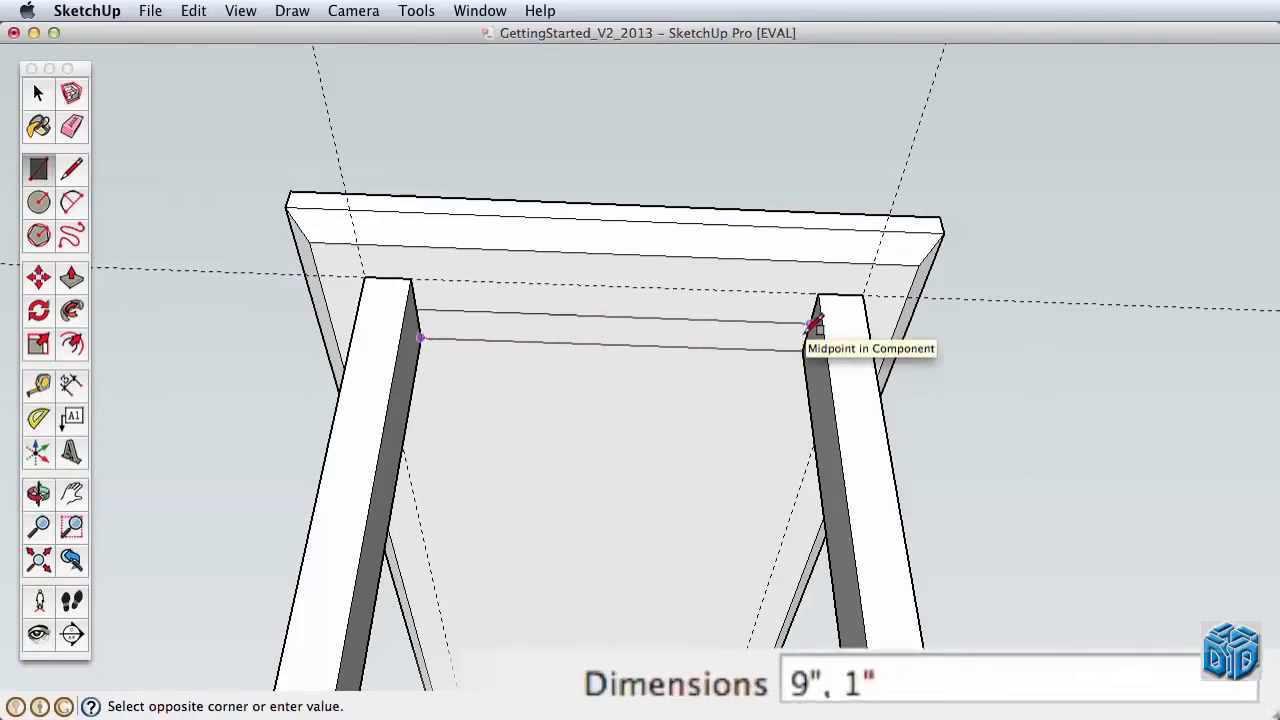
{"action": "type", "text": "9,.5"}
{"action": "key", "text": "Return"}
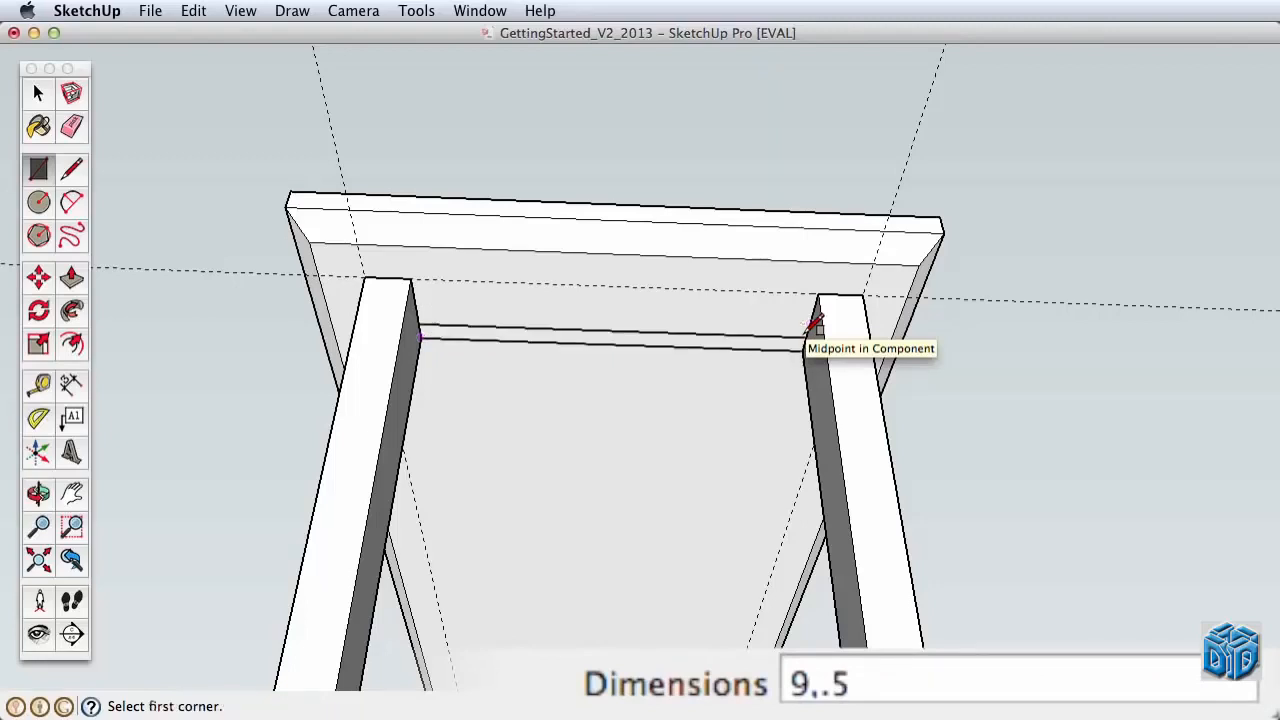
Push/Pull the thin rectangle on the tabletop's underside 6" downward to form the support board between the legs
{"action": "left_click", "coordinate": [71, 278]}
{"action": "left_click", "coordinate": [557, 345]}
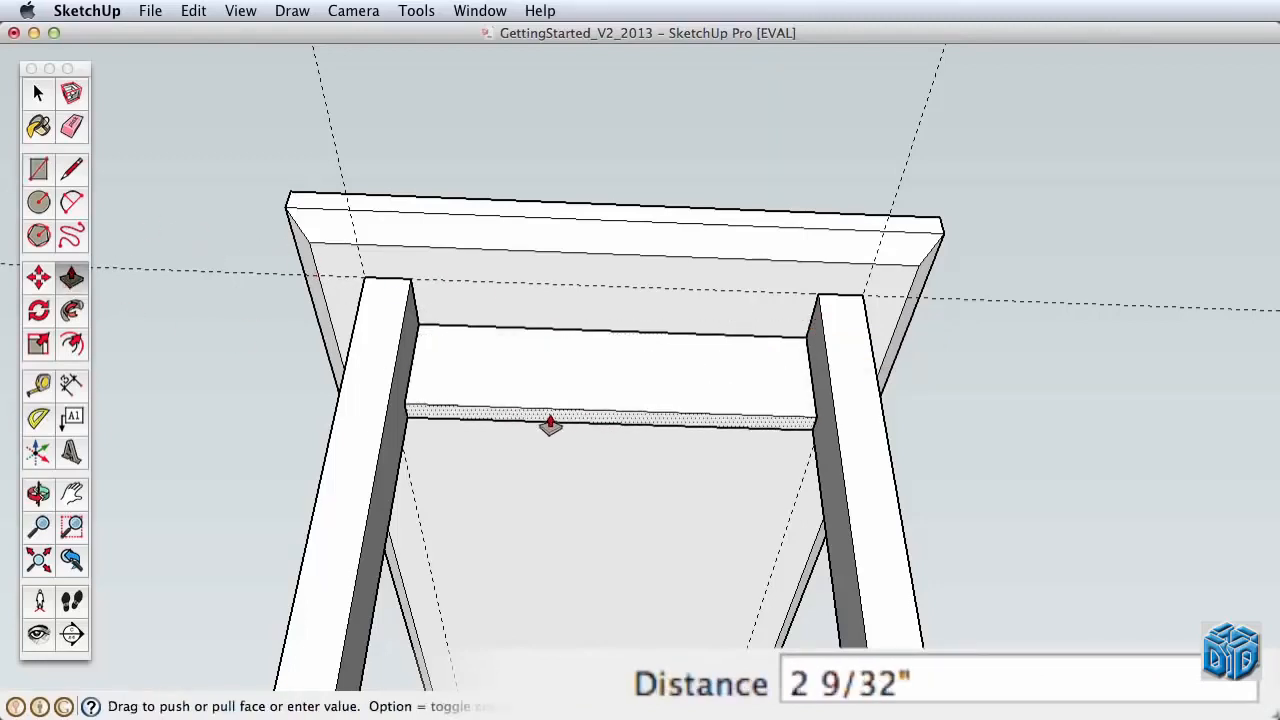
{"action": "type", "text": "6\""}
{"action": "key", "text": "Return"}
{"action": "key", "text": "space"}
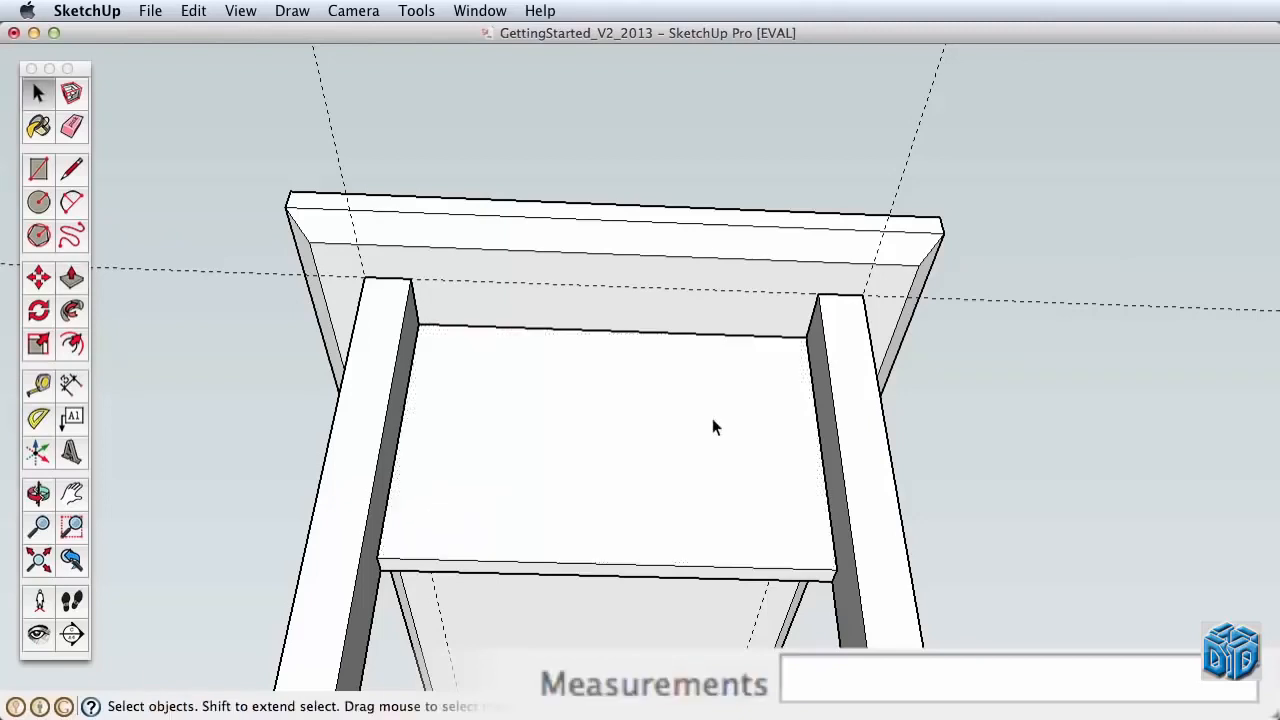
Make the whole support board a component named "table support"
{"action": "triple_click", "coordinate": [708, 430]}
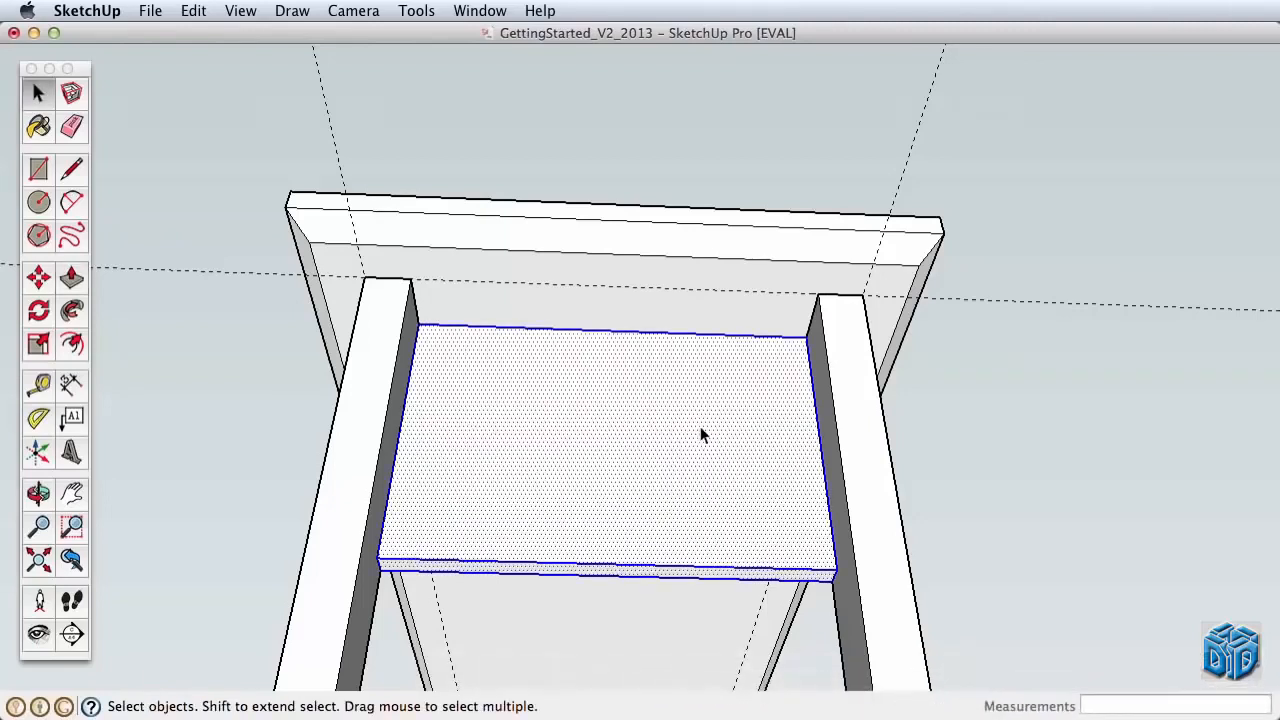
{"action": "right_click", "coordinate": [701, 427]}
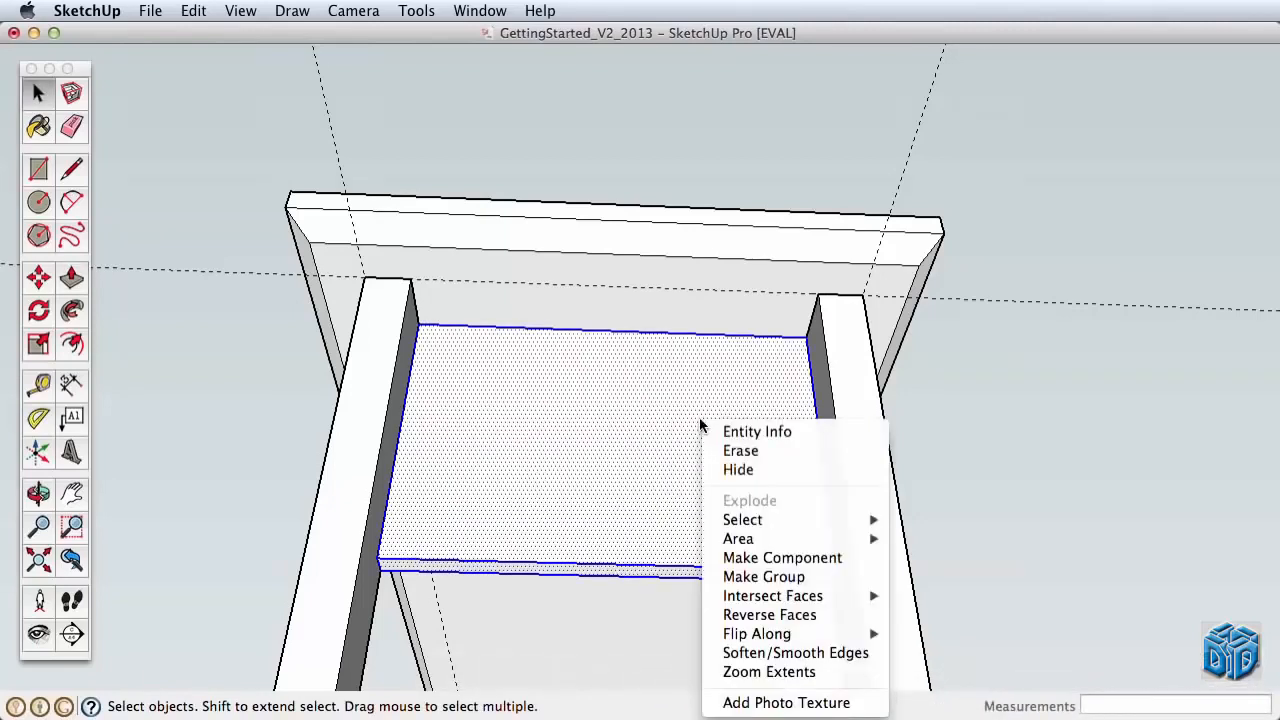
{"action": "left_click", "coordinate": [805, 558]}
{"action": "type", "text": "ta"}
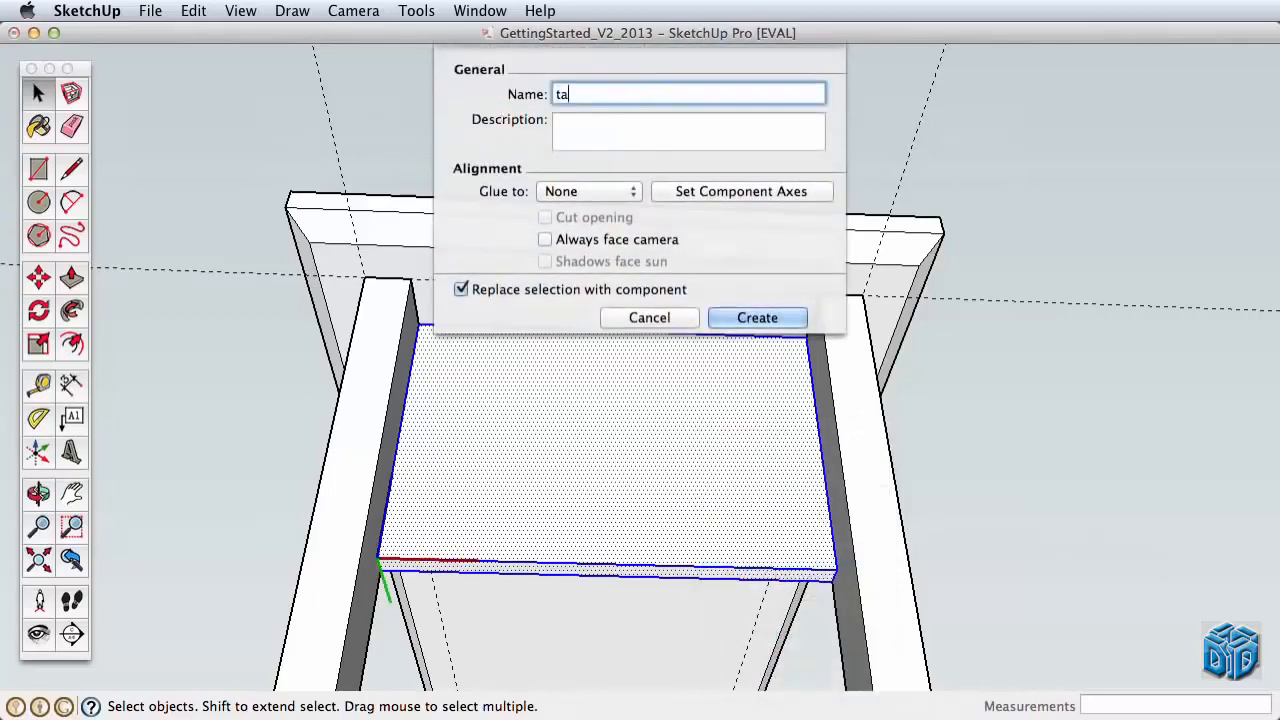
{"action": "type", "text": "ble support"}
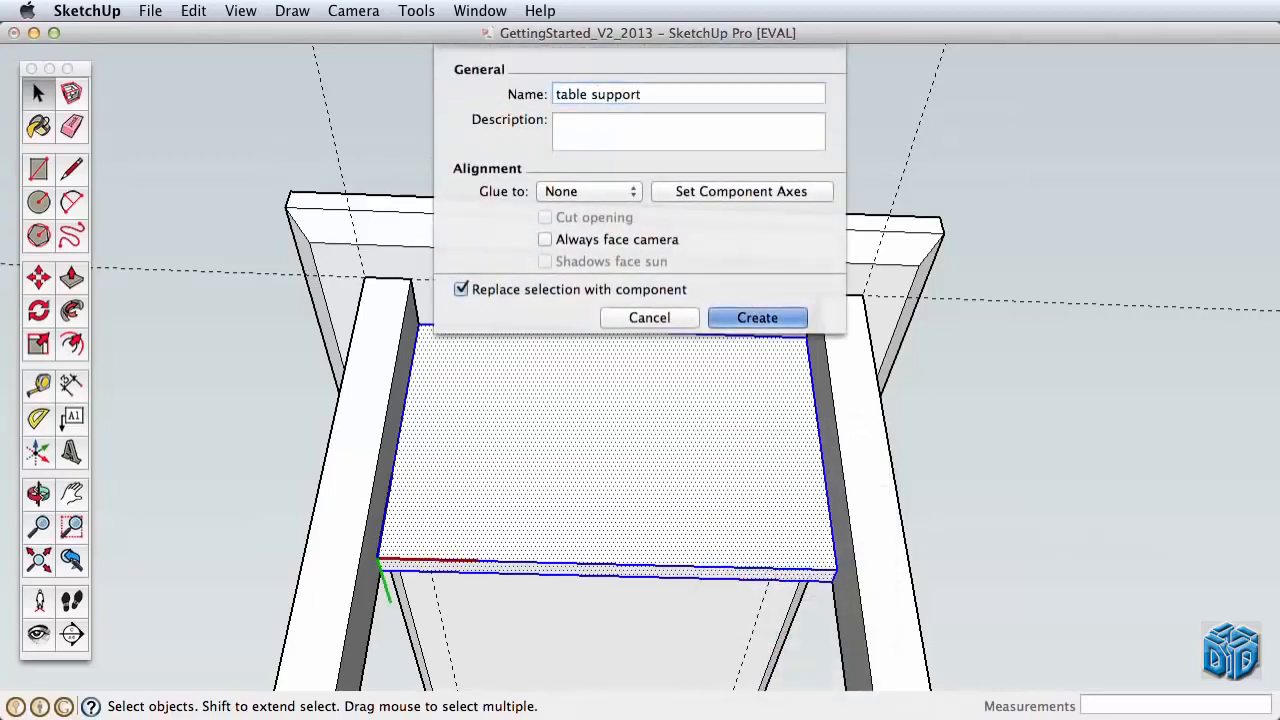
{"action": "key", "text": "Return"}
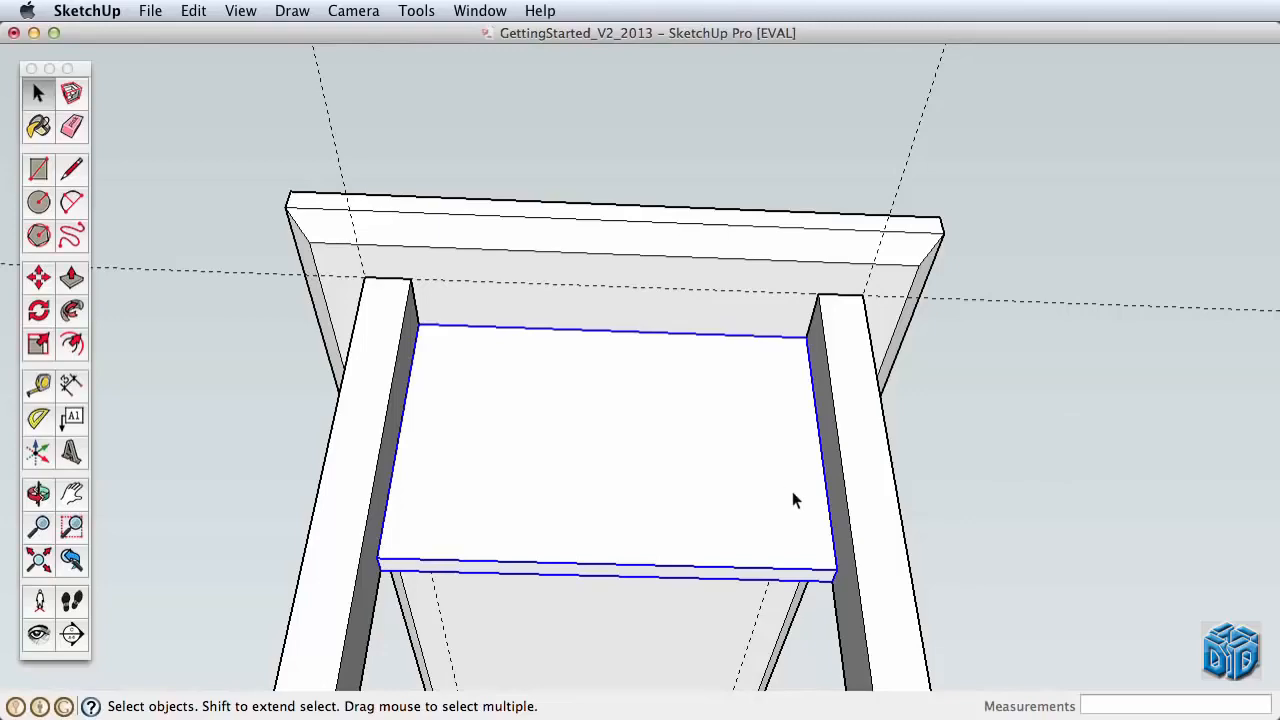
Copy both legs and the support together about 2' 4 23/32" along the green axis toward the tabletop's other end
{"action": "key", "text": "z"}
{"action": "left_click_drag", "start_coordinate": [771, 391], "coordinate": [756, 625]}
{"action": "key", "text": "h"}
{"action": "left_click_drag", "start_coordinate": [714, 529], "coordinate": [705, 430]}
{"action": "key", "text": "o"}
{"action": "left_click_drag", "start_coordinate": [705, 430], "coordinate": [444, 364]}
{"action": "key", "text": "z"}
{"action": "key", "text": "h"}
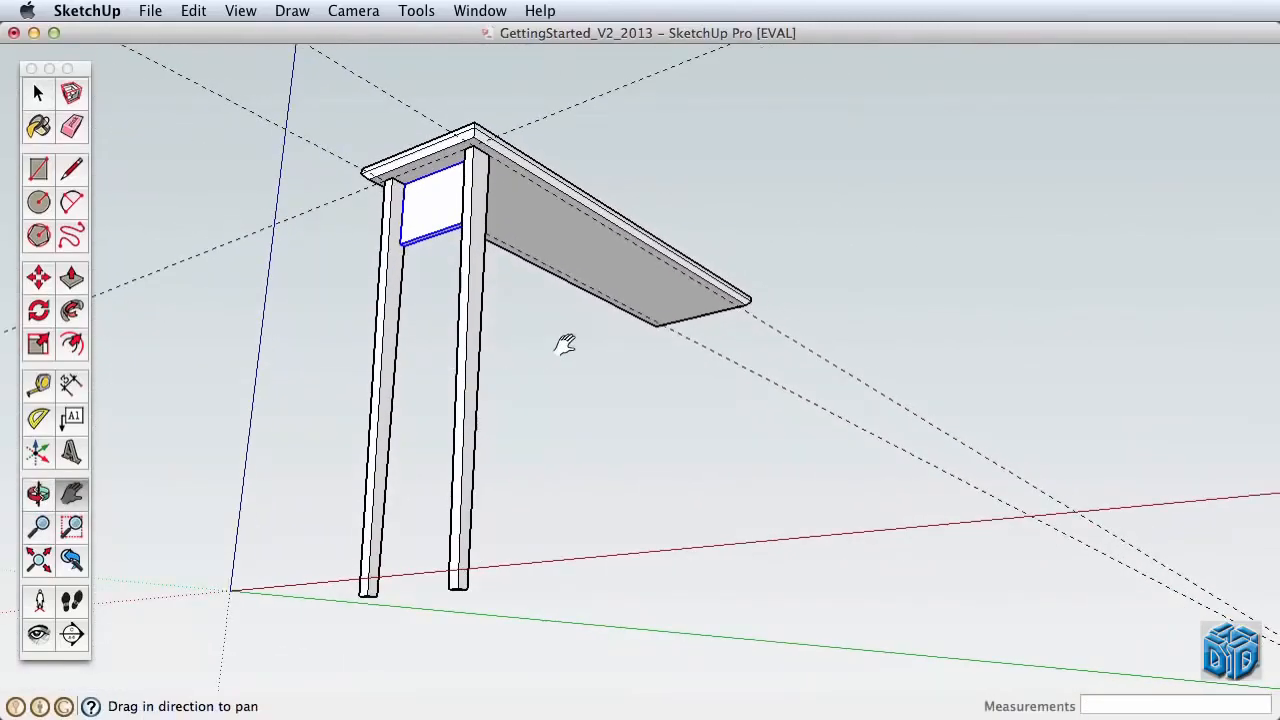
{"action": "key", "text": "space"}
{"action": "left_click", "coordinate": [395, 280]}
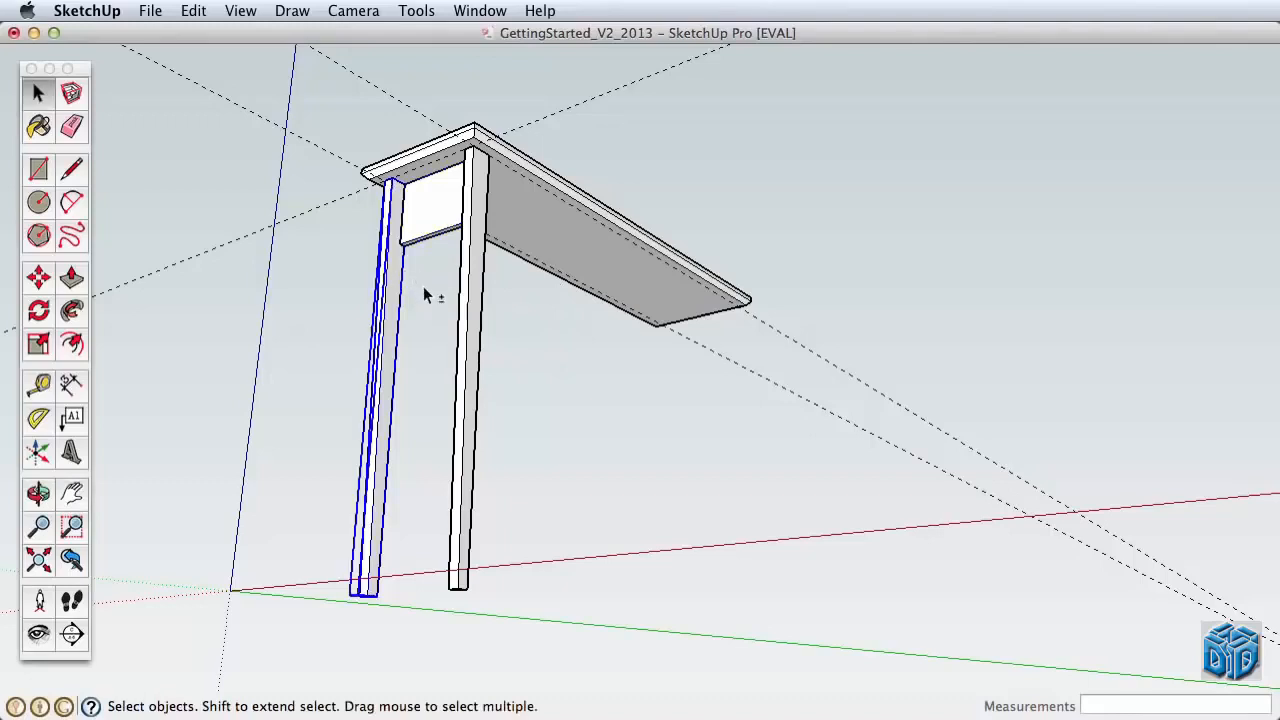
{"action": "left_click", "coordinate": [477, 288], "text": "shift"}
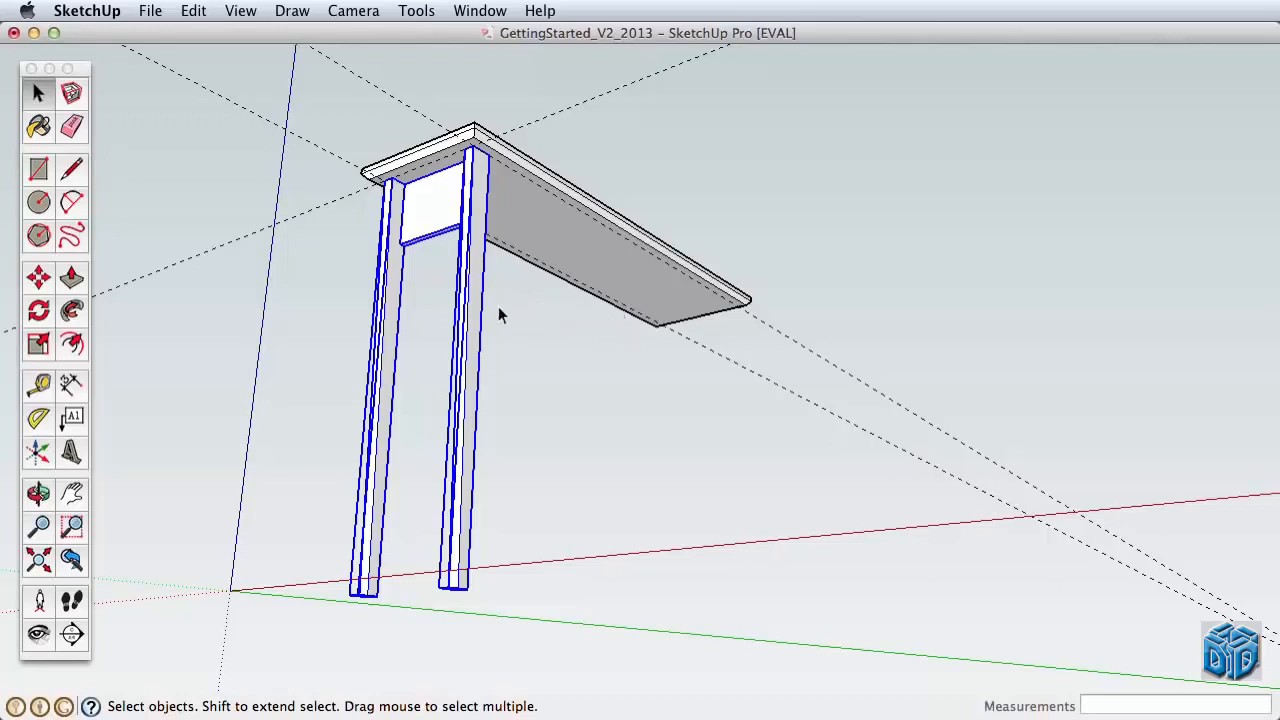
{"action": "left_click", "coordinate": [38, 278]}
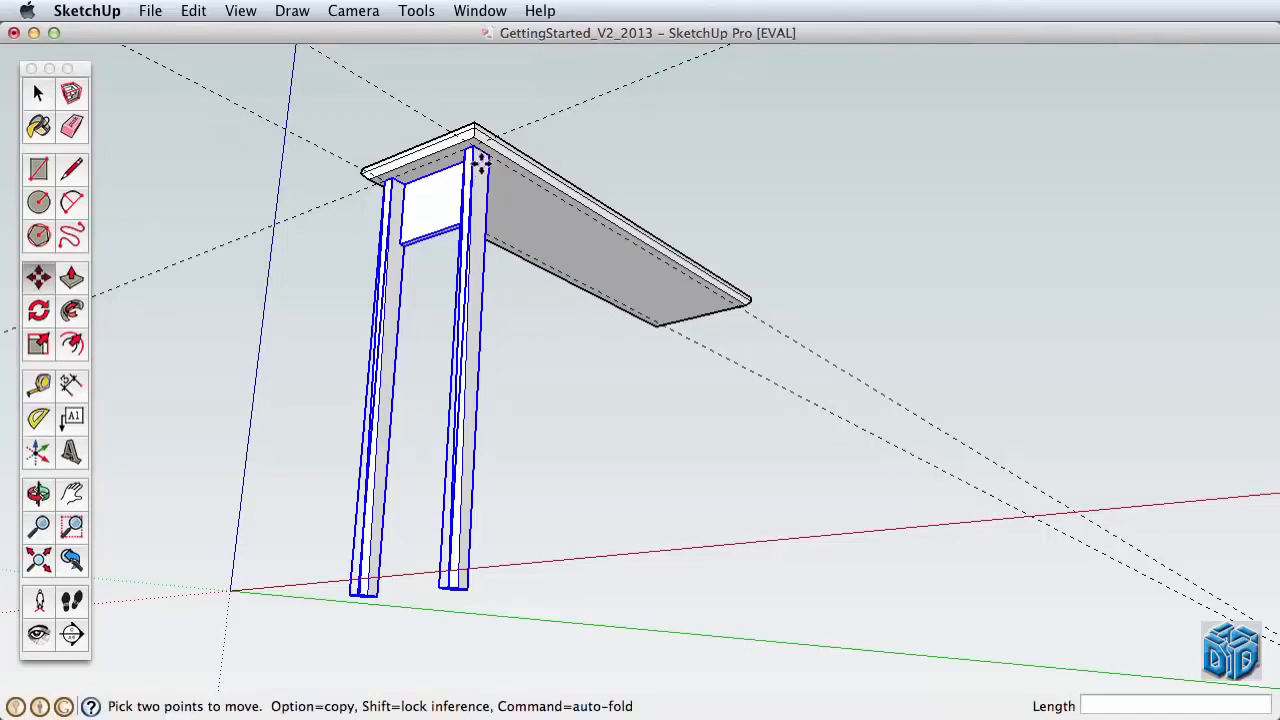
{"action": "left_click", "coordinate": [481, 160]}
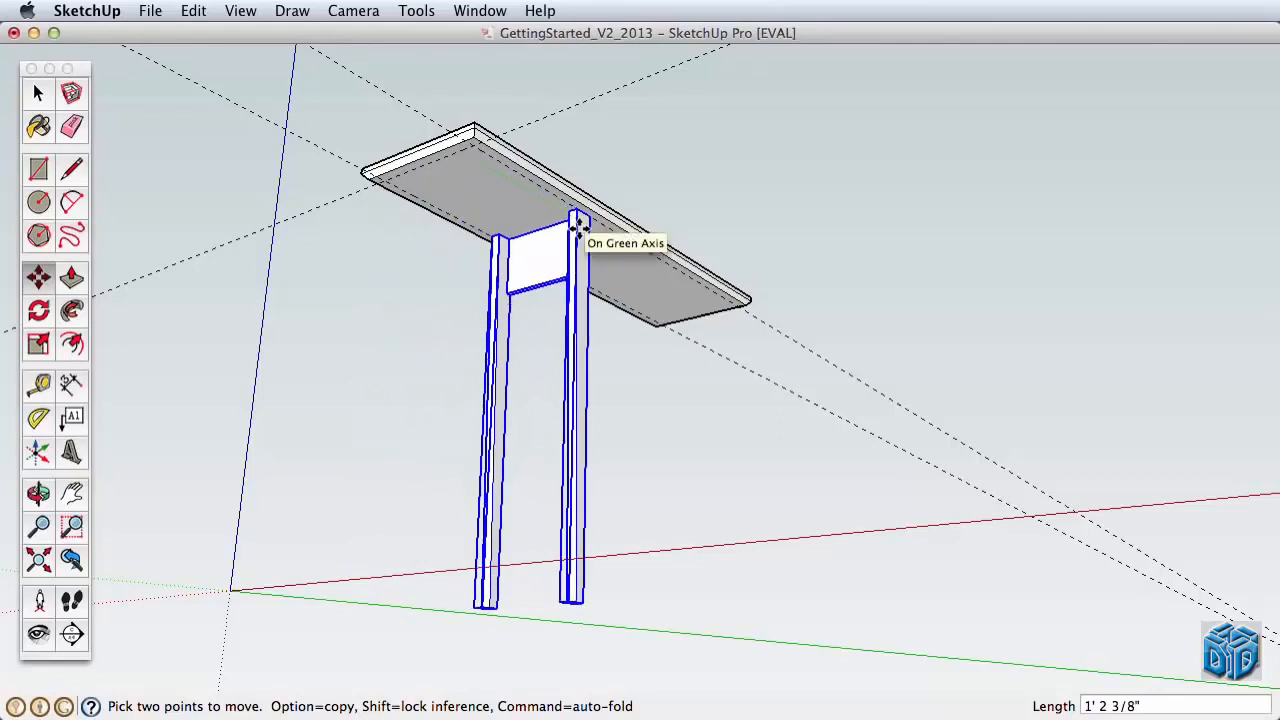
{"action": "key", "text": "alt"}
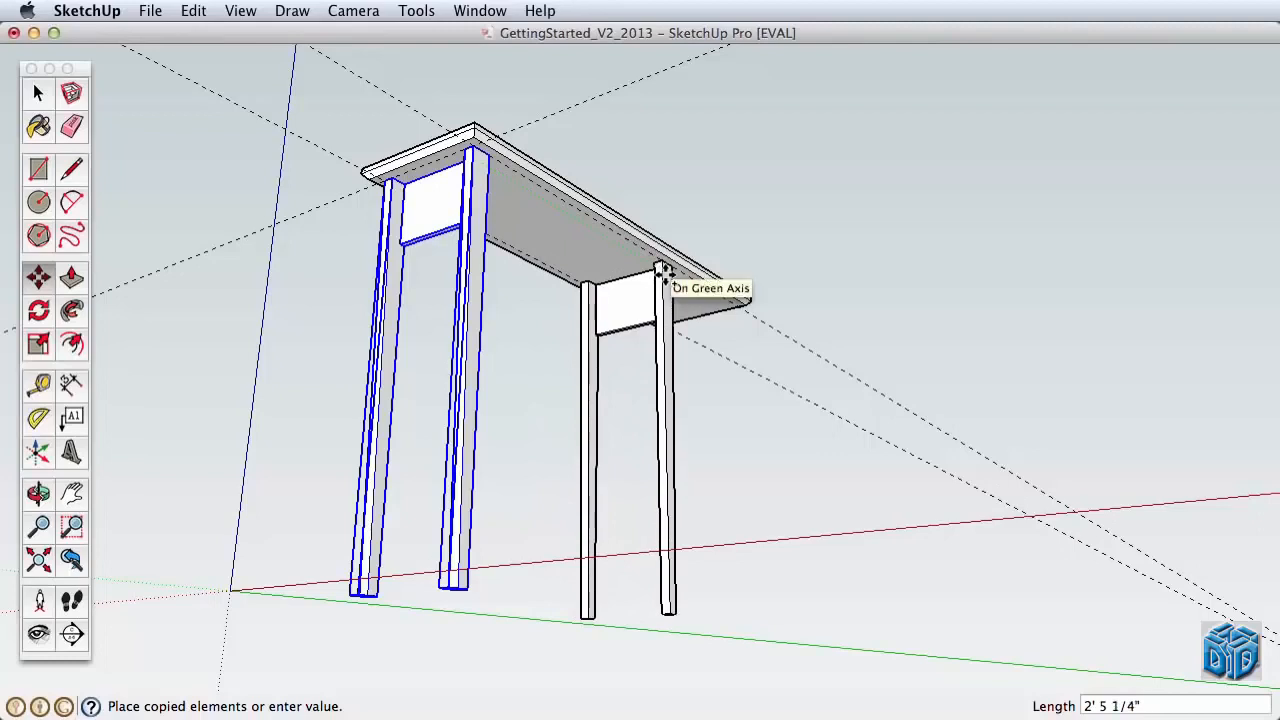
{"action": "left_click", "coordinate": [661, 270]}
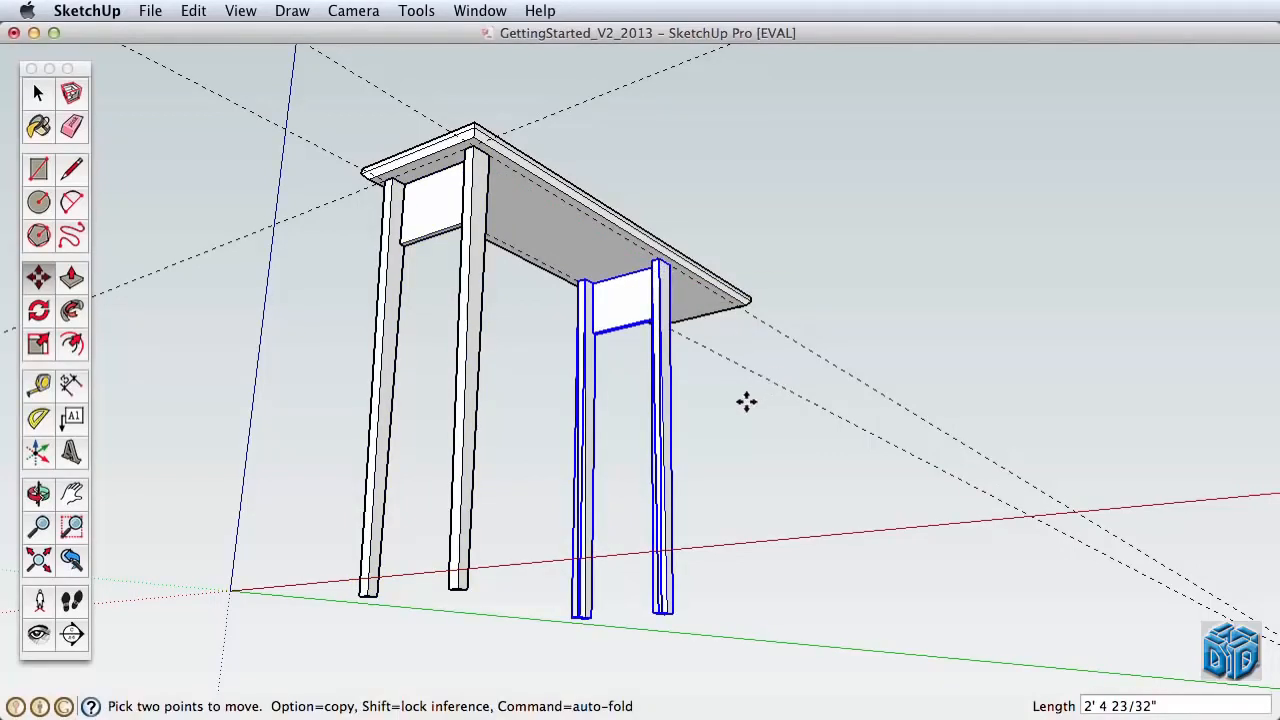
Add a guide line 1" in from the short edge at the tabletop's far end on its underside
{"action": "middle_click_drag", "start_coordinate": [678, 308], "coordinate": [510, 290], "text": "shift"}
{"action": "key", "text": "h"}
{"action": "left_click_drag", "start_coordinate": [674, 268], "coordinate": [584, 412]}
{"action": "key", "text": "z"}
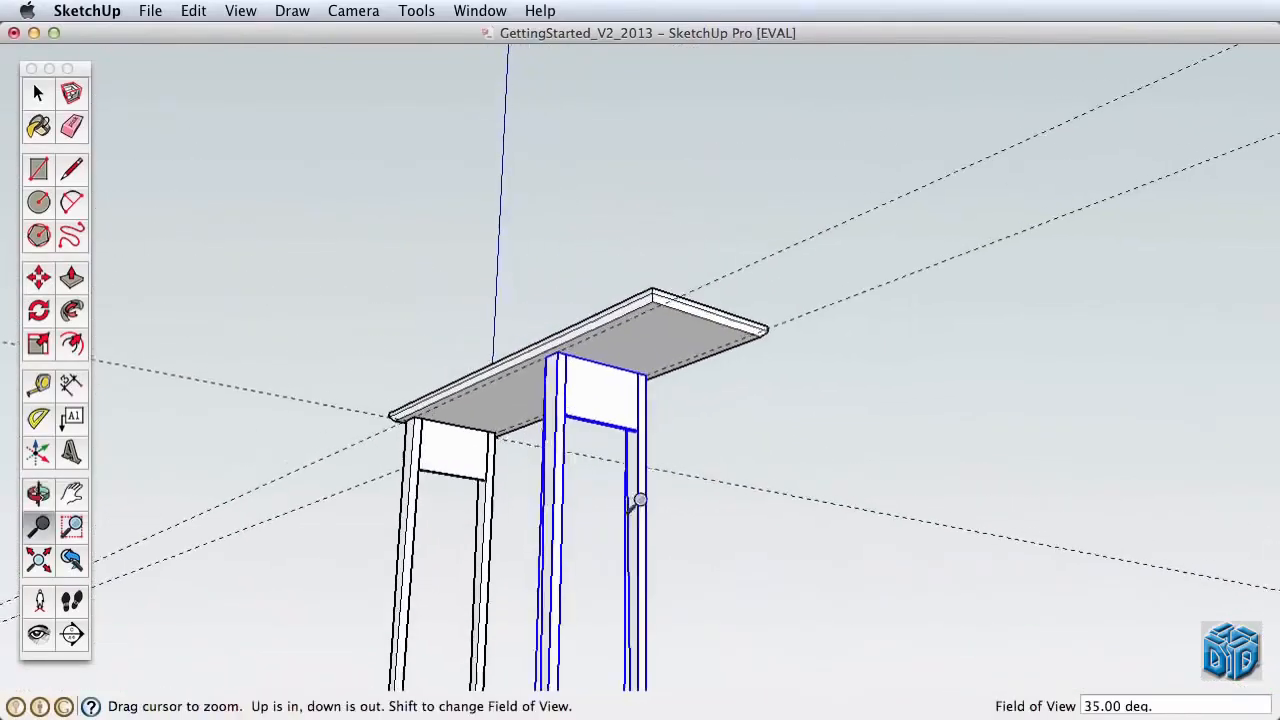
{"action": "left_click_drag", "start_coordinate": [637, 500], "coordinate": [662, 178]}
{"action": "left_click", "coordinate": [38, 384]}
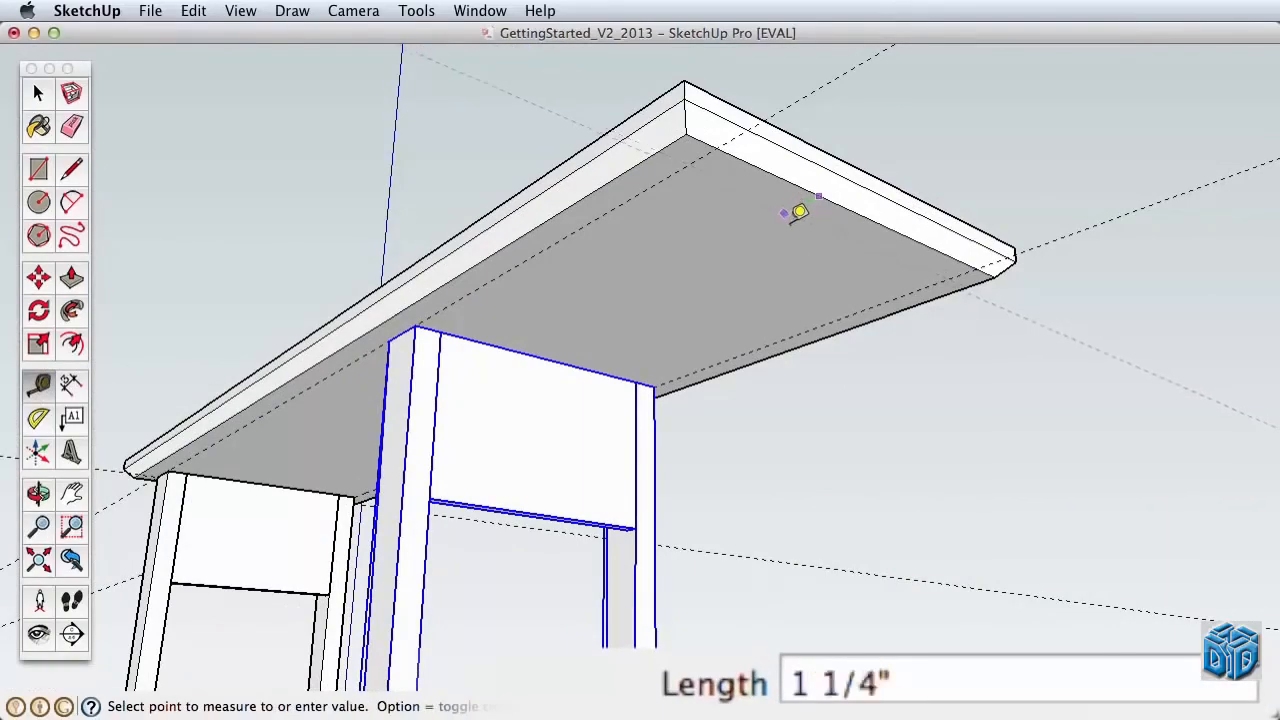
{"action": "type", "text": "1"}
{"action": "key", "text": "Return"}
Try mirroring the copied legs and support with a scale of -1 along the green axis
{"action": "key", "text": "z"}
{"action": "left_click_drag", "start_coordinate": [767, 255], "coordinate": [729, 337]}
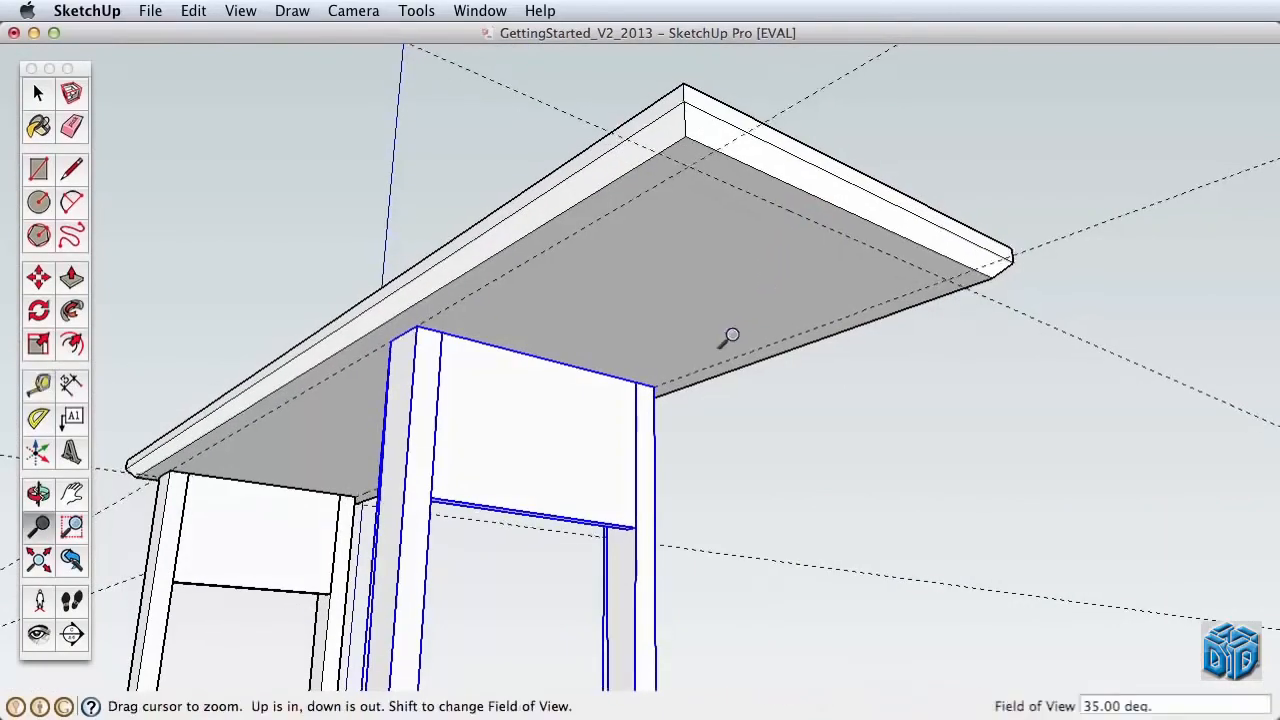
{"action": "middle_click_drag", "start_coordinate": [729, 337], "coordinate": [717, 277], "text": "shift"}
{"action": "left_click_drag", "start_coordinate": [717, 277], "coordinate": [682, 450]}
{"action": "key", "text": "h"}
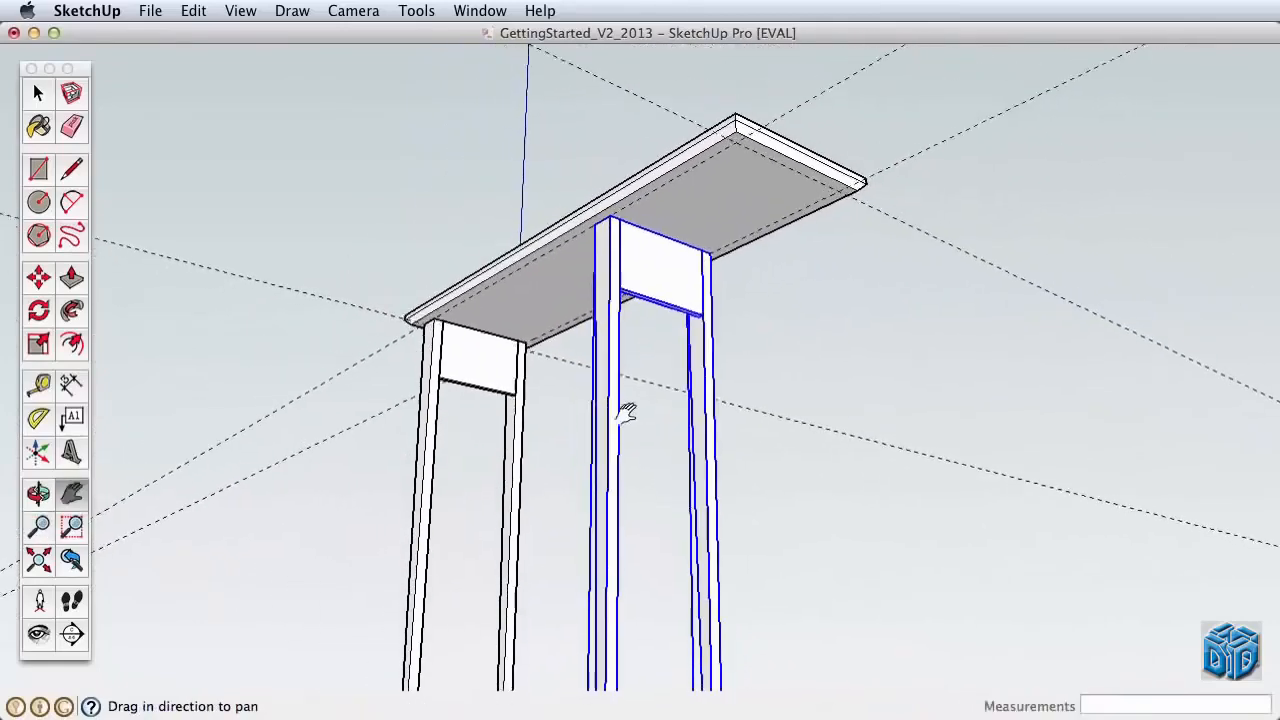
{"action": "left_click_drag", "start_coordinate": [623, 413], "coordinate": [665, 355]}
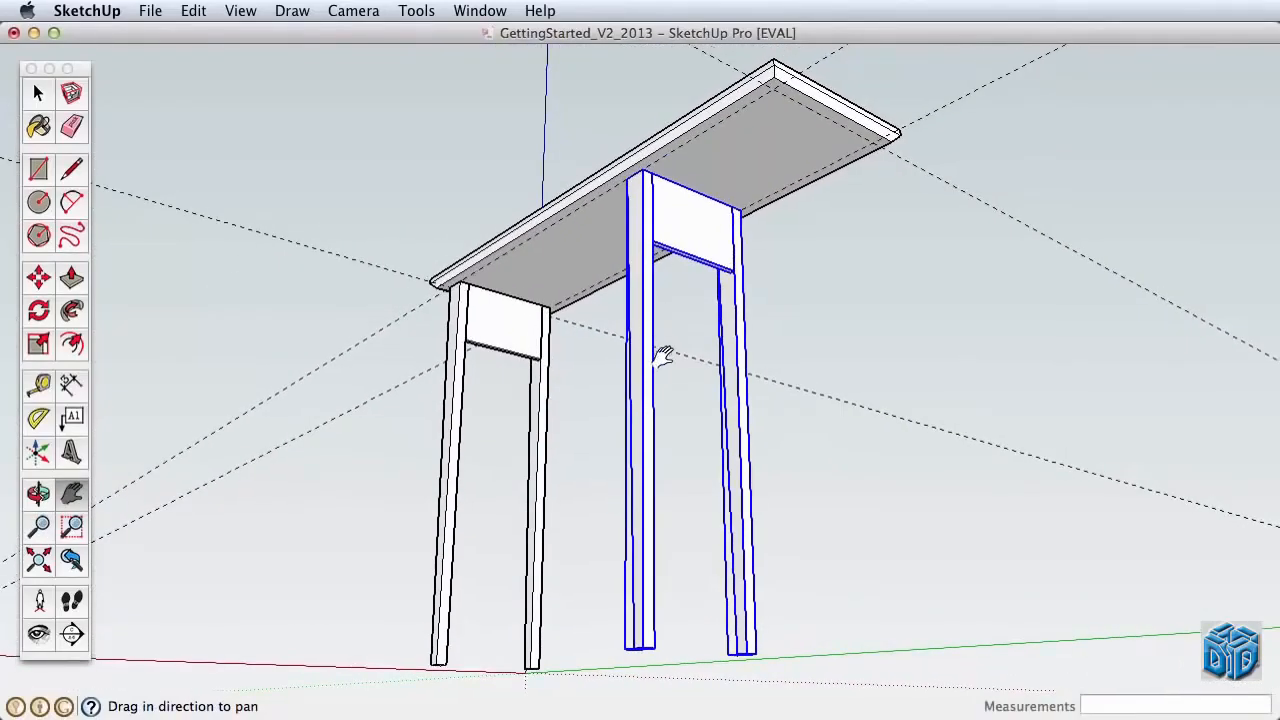
{"action": "key", "text": "space"}
{"action": "left_click", "coordinate": [684, 249]}
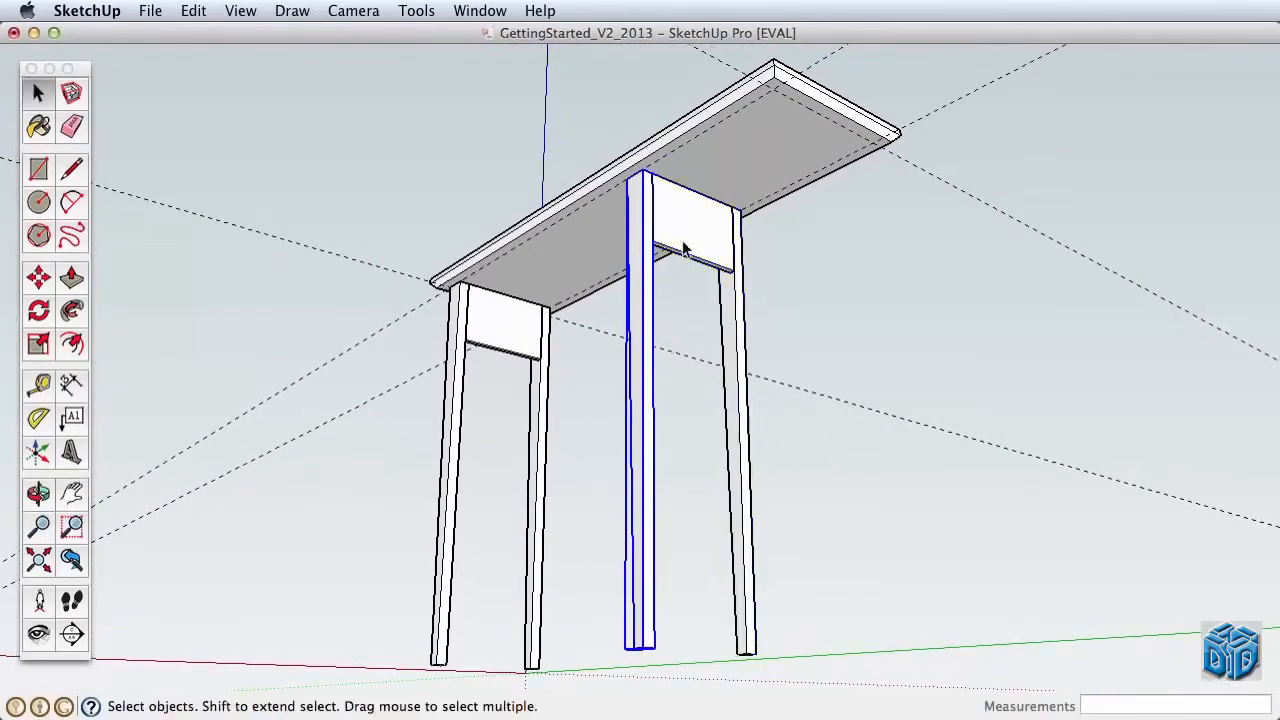
{"action": "left_click", "coordinate": [736, 315], "text": "shift"}
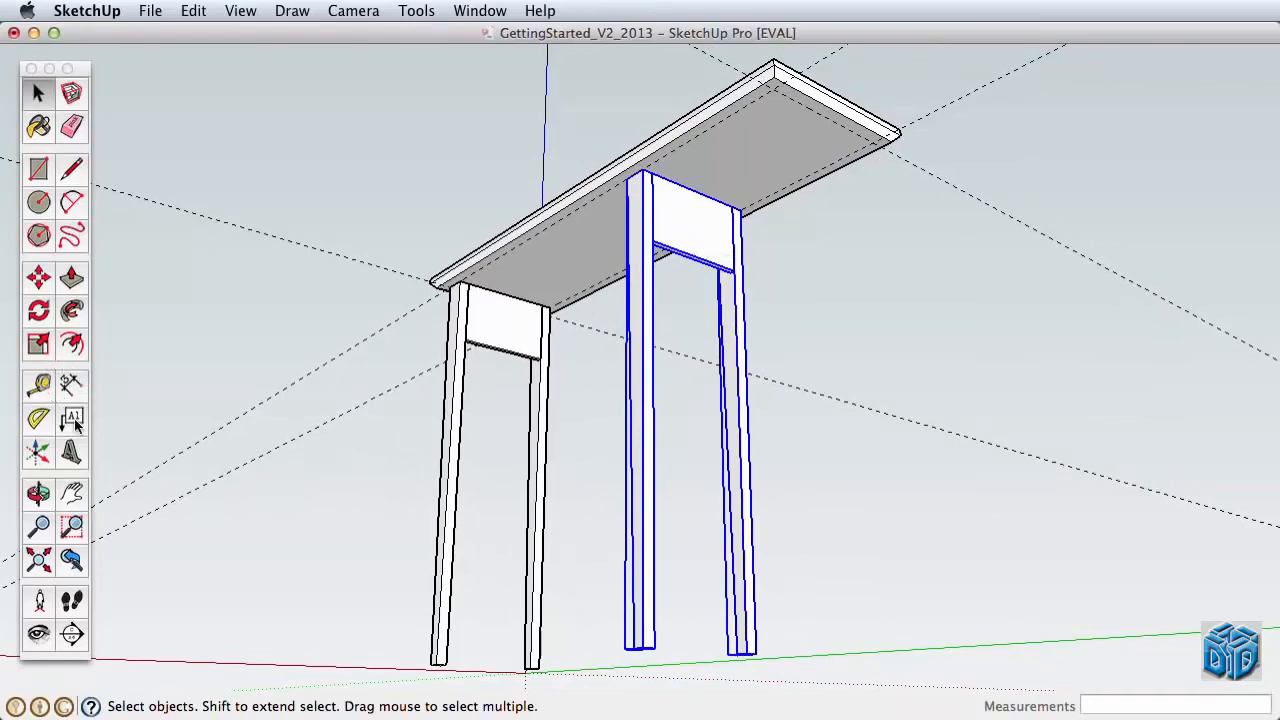
{"action": "left_click", "coordinate": [39, 344]}
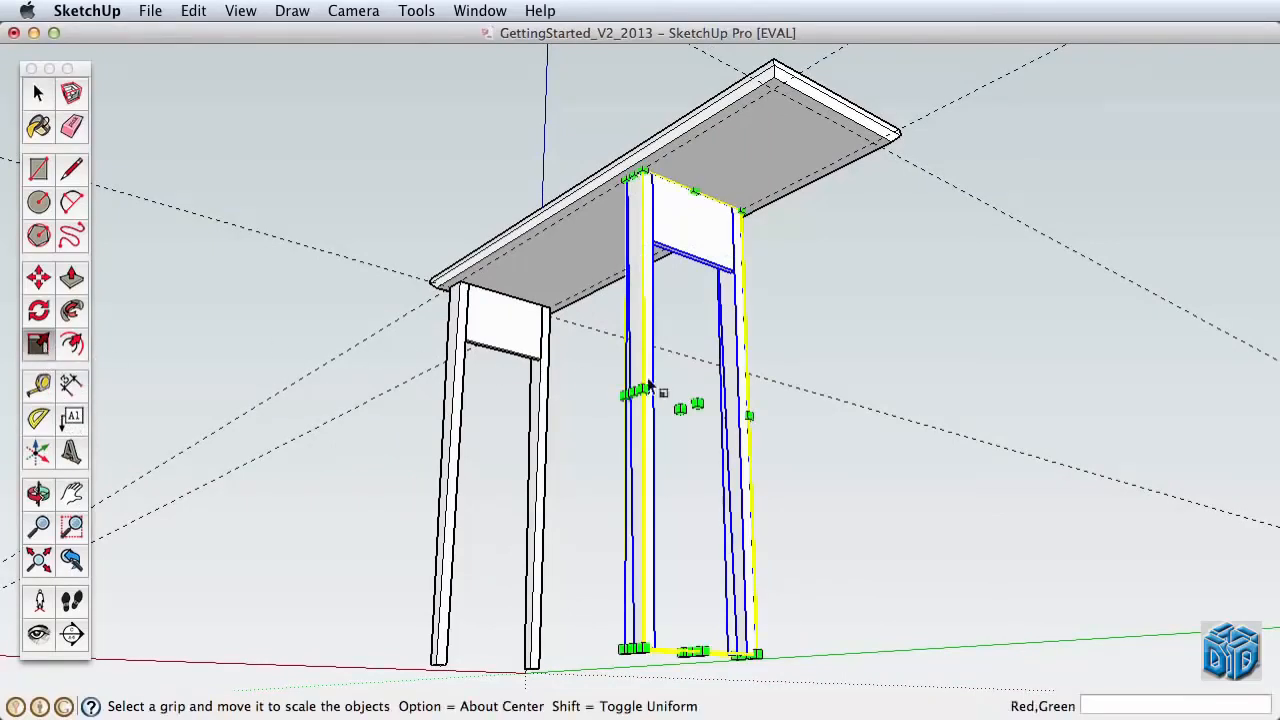
{"action": "left_click_drag", "start_coordinate": [750, 652], "coordinate": [773, 594]}
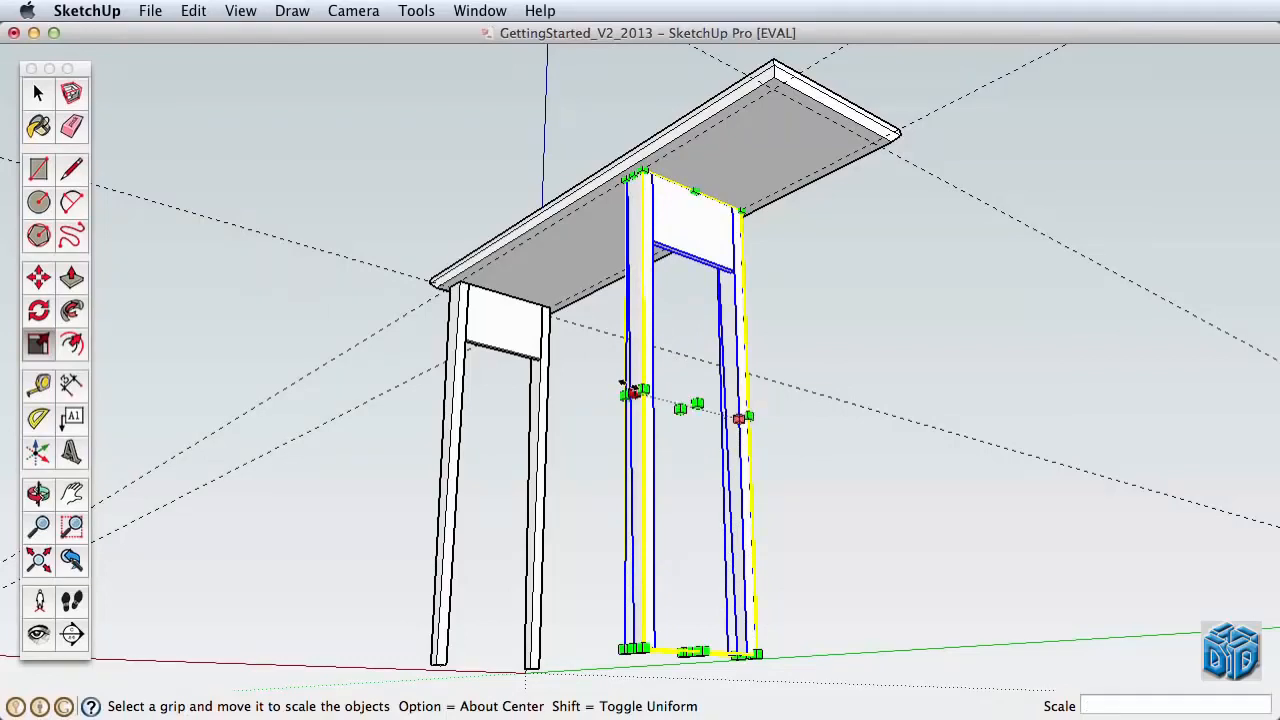
{"action": "left_click_drag", "start_coordinate": [631, 392], "coordinate": [668, 421]}
{"action": "key", "text": "space"}
{"action": "key", "text": "s"}
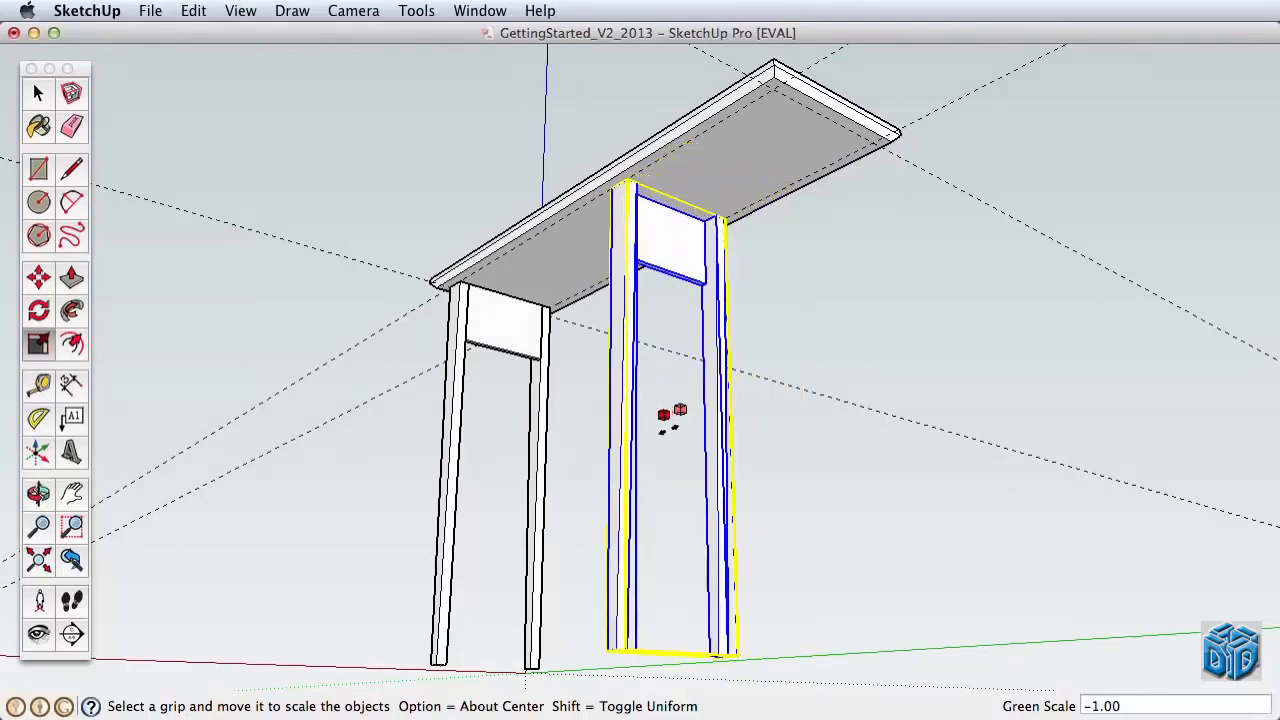
Try a green-axis scale of -2 on the copied legs and support
{"action": "type", "text": "-2"}
{"action": "key", "text": "Return"}
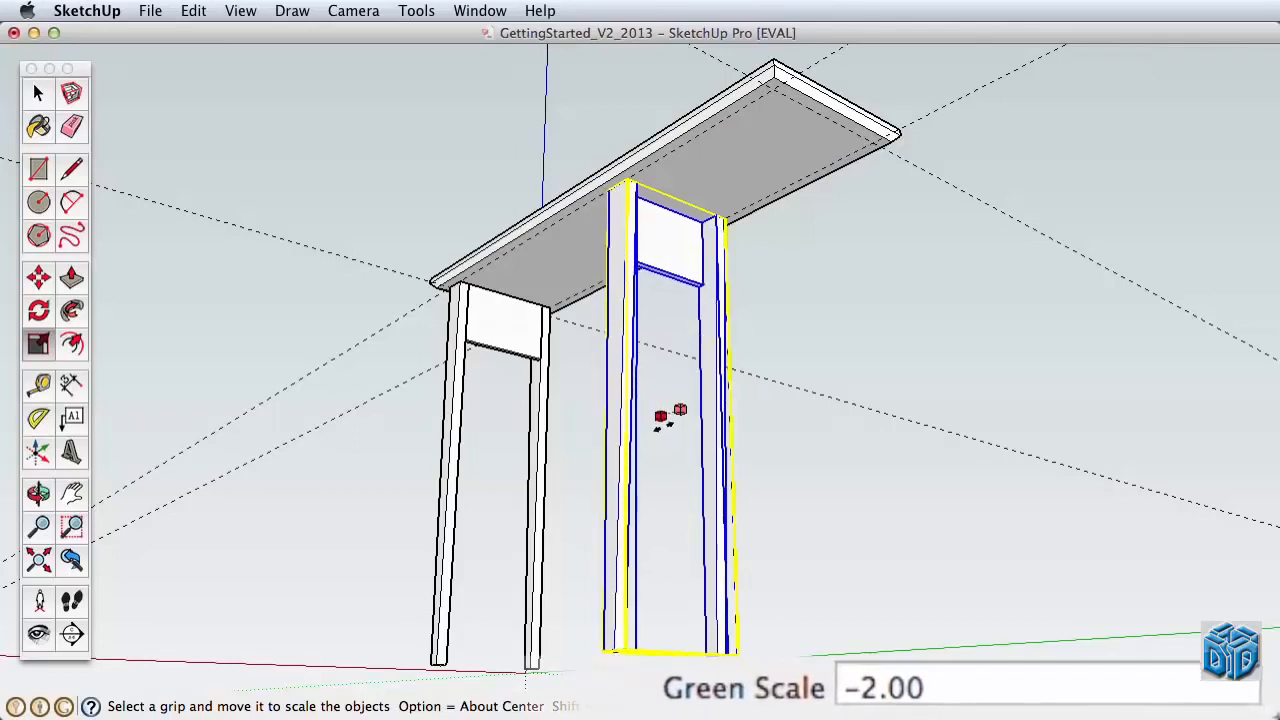
{"action": "left_click_drag", "start_coordinate": [658, 424], "coordinate": [695, 412]}
{"action": "key", "text": "space"}
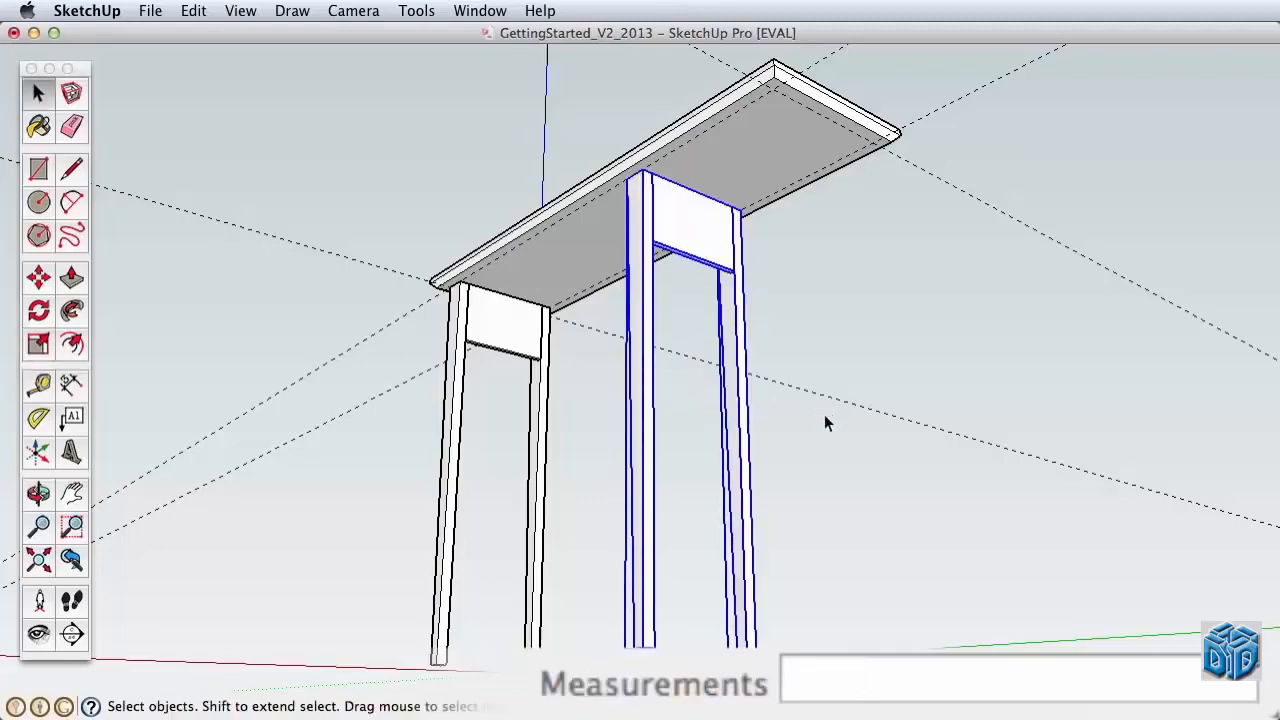
Select the copied legs and support and mirror them with a green-axis scale of -1
{"action": "left_click", "coordinate": [789, 430]}
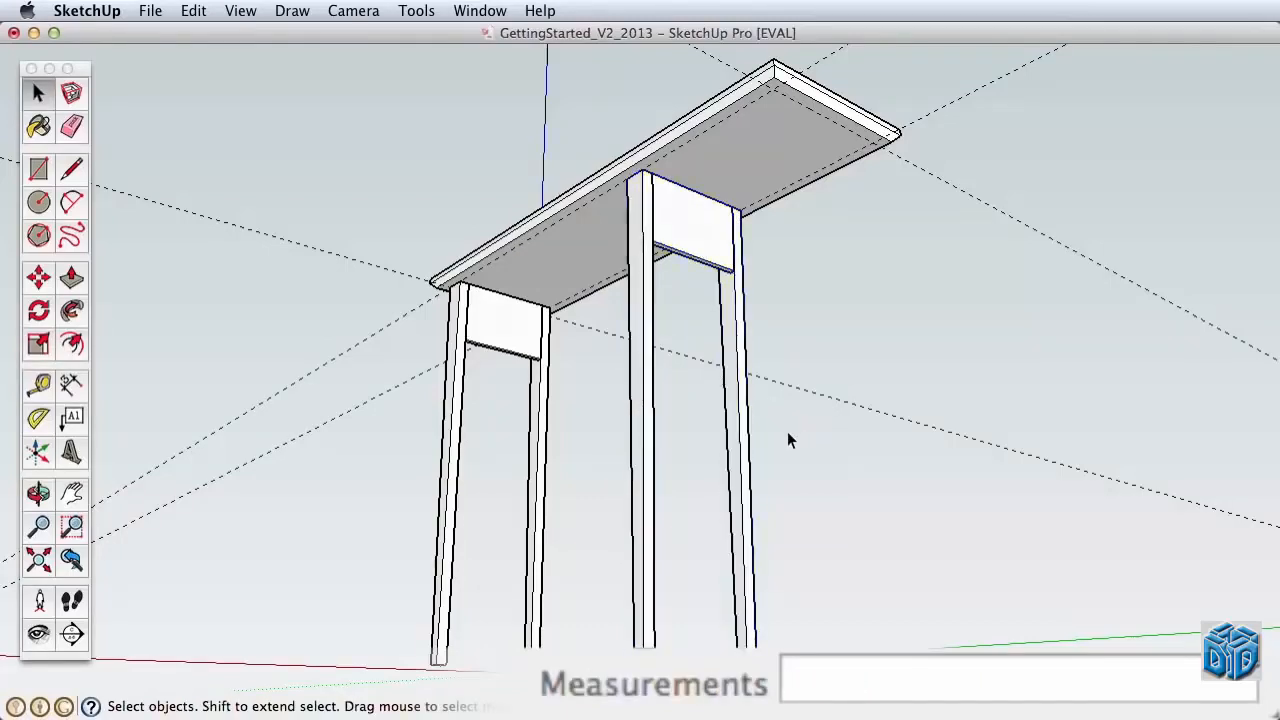
{"action": "left_click", "coordinate": [736, 344]}
{"action": "left_click", "coordinate": [684, 251], "text": "shift"}
{"action": "left_click", "coordinate": [641, 277], "text": "shift"}
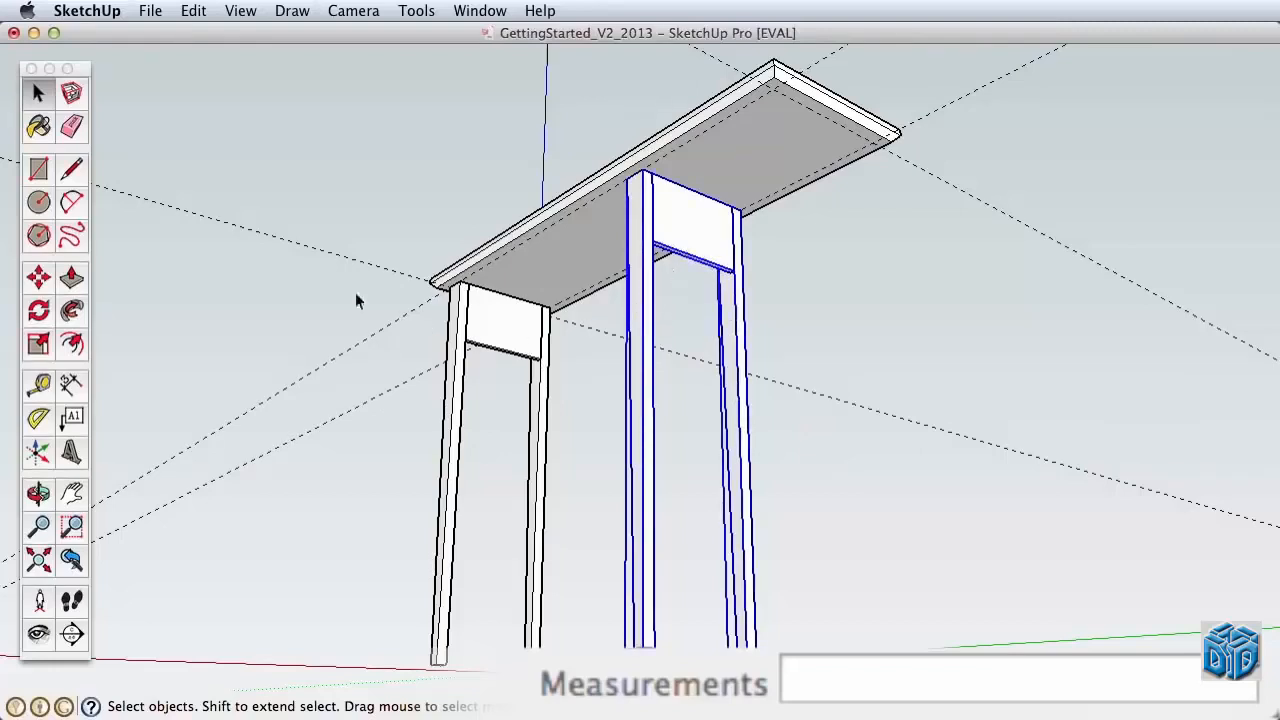
{"action": "left_click", "coordinate": [38, 345]}
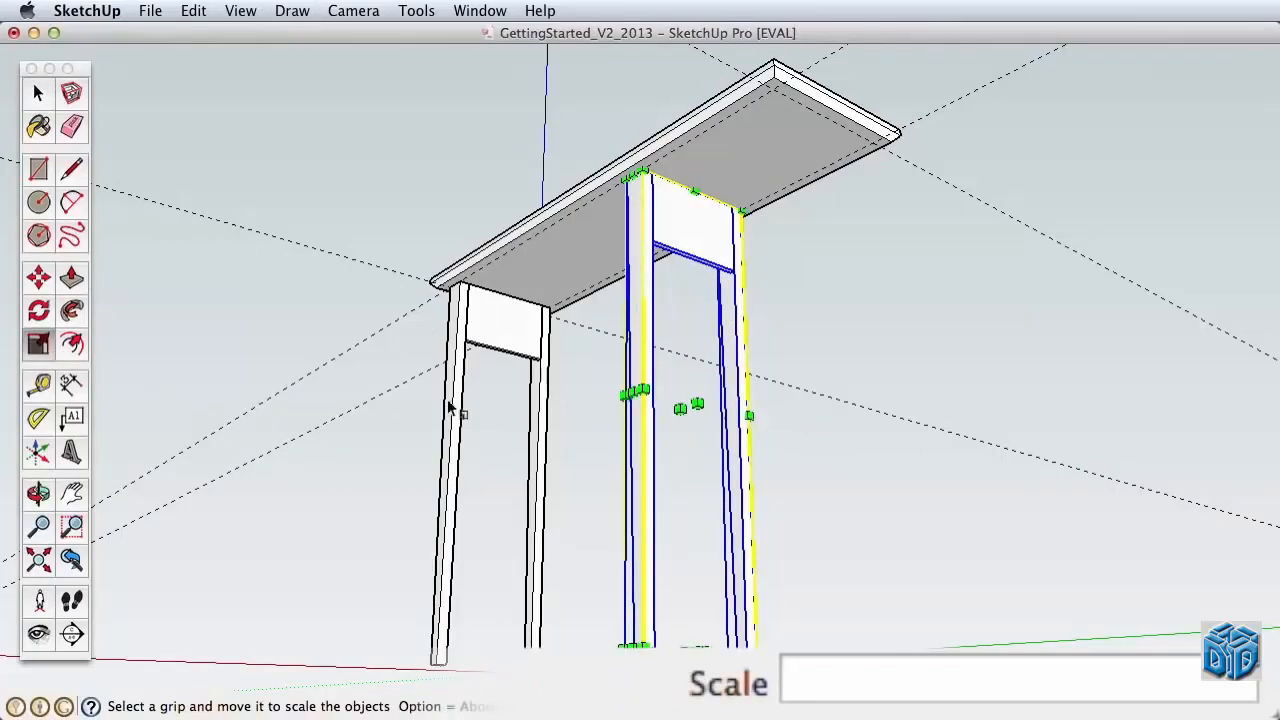
{"action": "left_click_drag", "start_coordinate": [680, 408], "coordinate": [712, 400]}
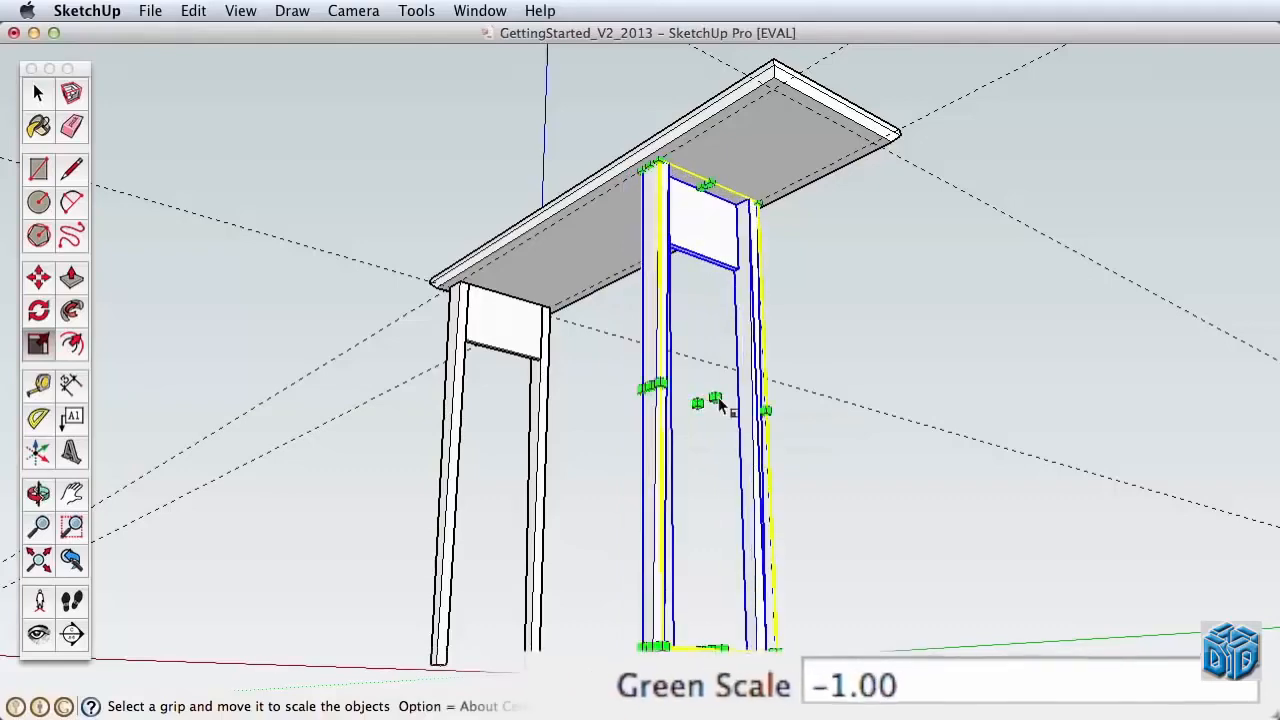
Move the mirrored legs and support by the leg's outer top corner onto the guide intersection at the tabletop's far corner
{"action": "key", "text": "h"}
{"action": "mouse_move", "coordinate": [770, 283]}
{"action": "left_mouse_down"}
{"action": "mouse_move", "coordinate": [766, 414]}
{"action": "mouse_move", "coordinate": [771, 294]}
{"action": "left_mouse_up"}
{"action": "key", "text": "z"}
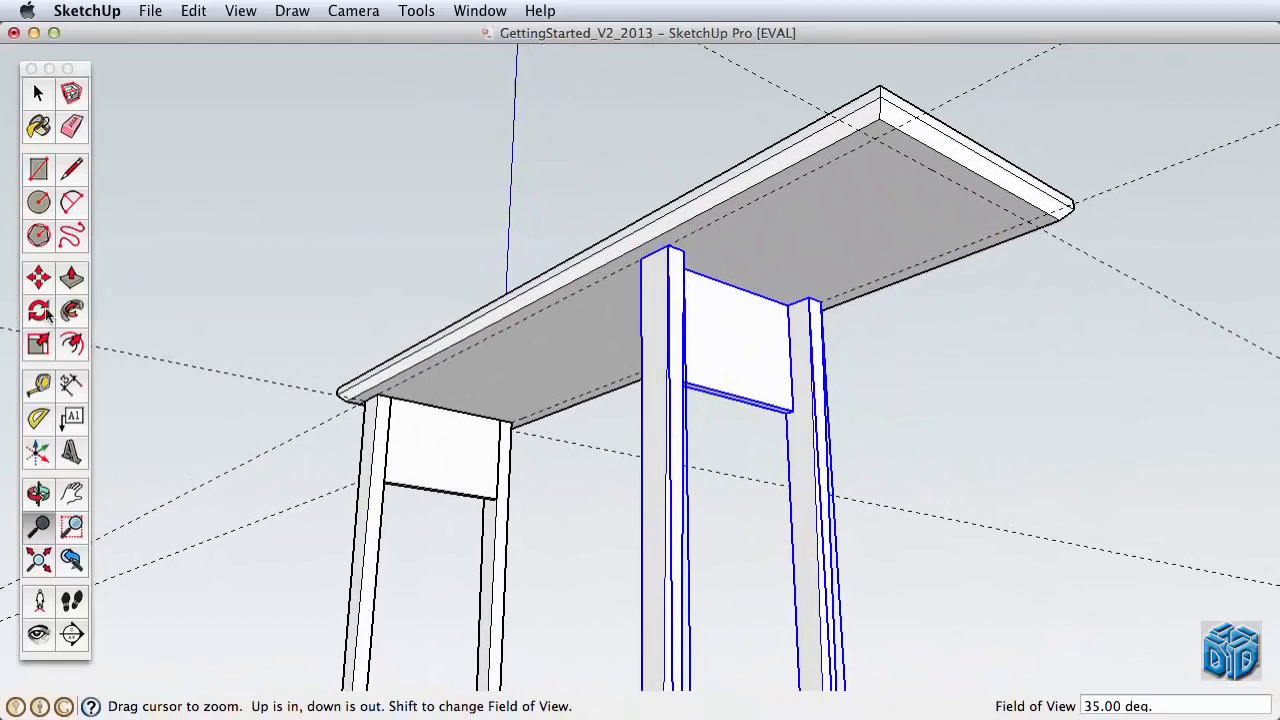
{"action": "key", "text": "m"}
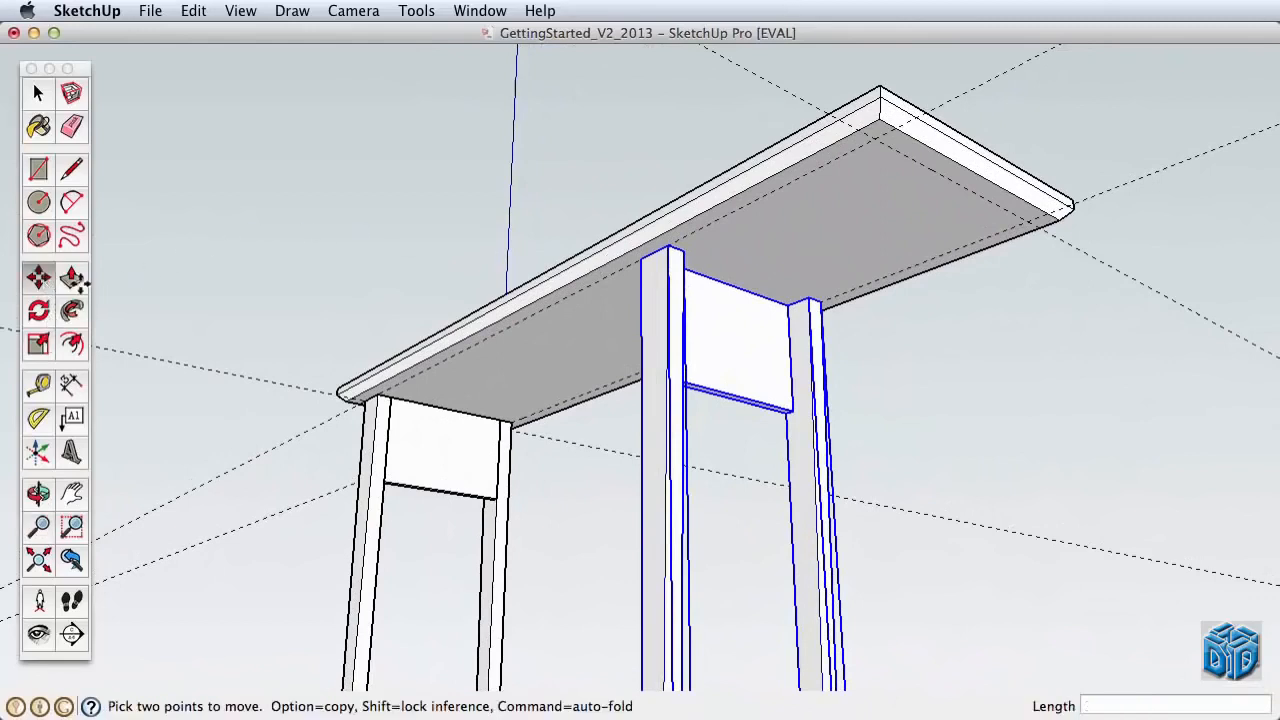
{"action": "left_click", "coordinate": [668, 252]}
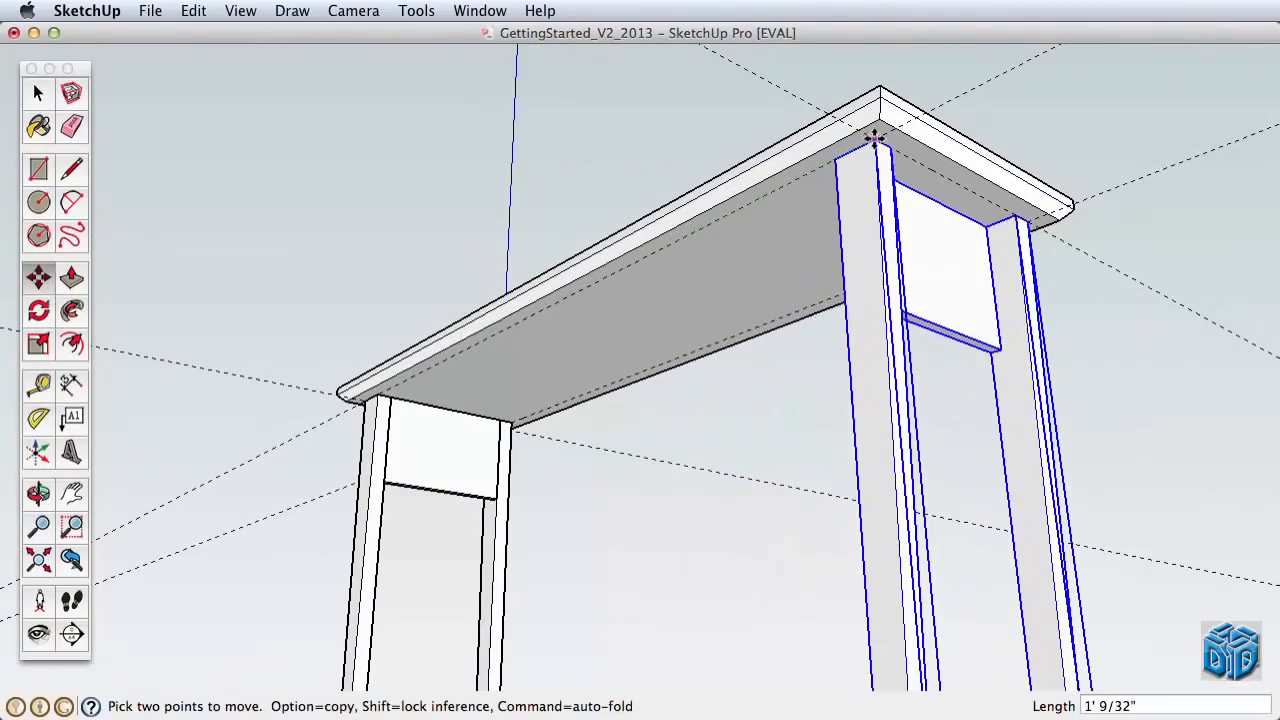
{"action": "left_click", "coordinate": [874, 139]}
Draw a 1/2" by 6" rectangle on the near leg's inner face, starting at the end support's lower corner
{"action": "key", "text": "h"}
{"action": "left_click_drag", "start_coordinate": [594, 402], "coordinate": [872, 390]}
{"action": "key", "text": "z"}
{"action": "left_click_drag", "start_coordinate": [752, 550], "coordinate": [688, 438]}
{"action": "key", "text": "h"}
{"action": "key", "text": "z"}
{"action": "left_click_drag", "start_coordinate": [686, 530], "coordinate": [644, 304]}
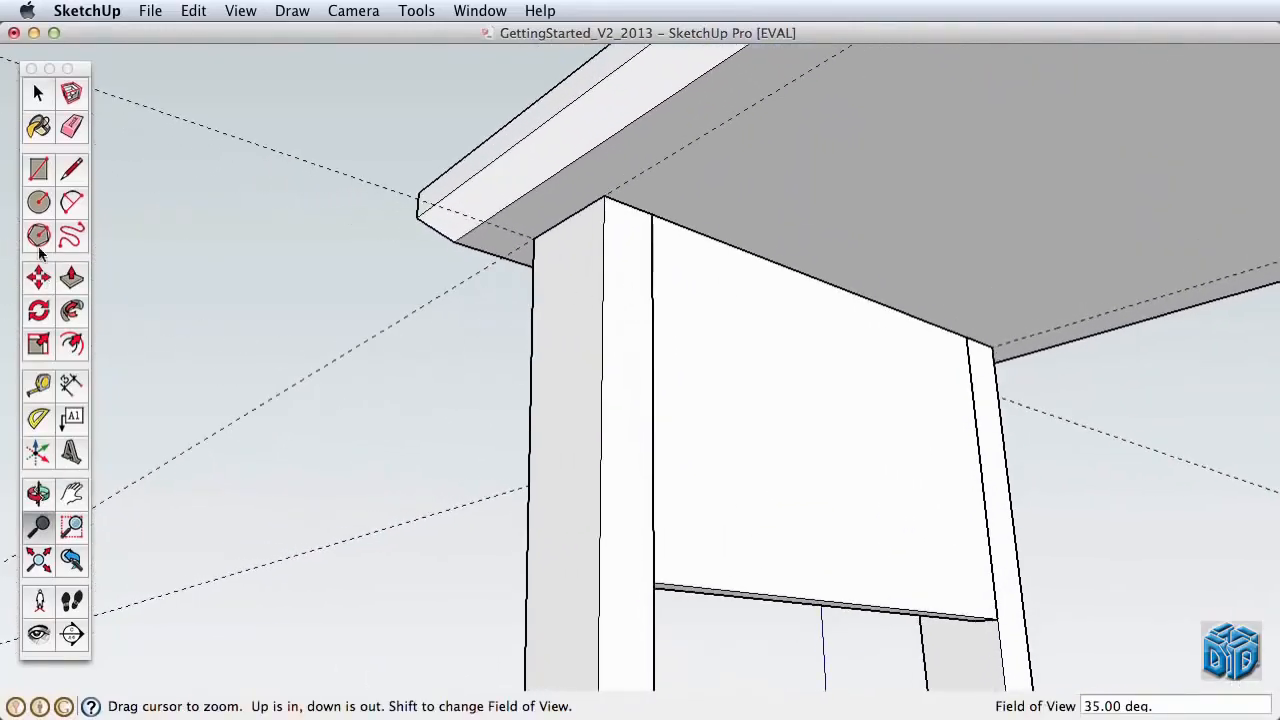
{"action": "left_click", "coordinate": [38, 170]}
{"action": "left_click", "coordinate": [653, 582]}
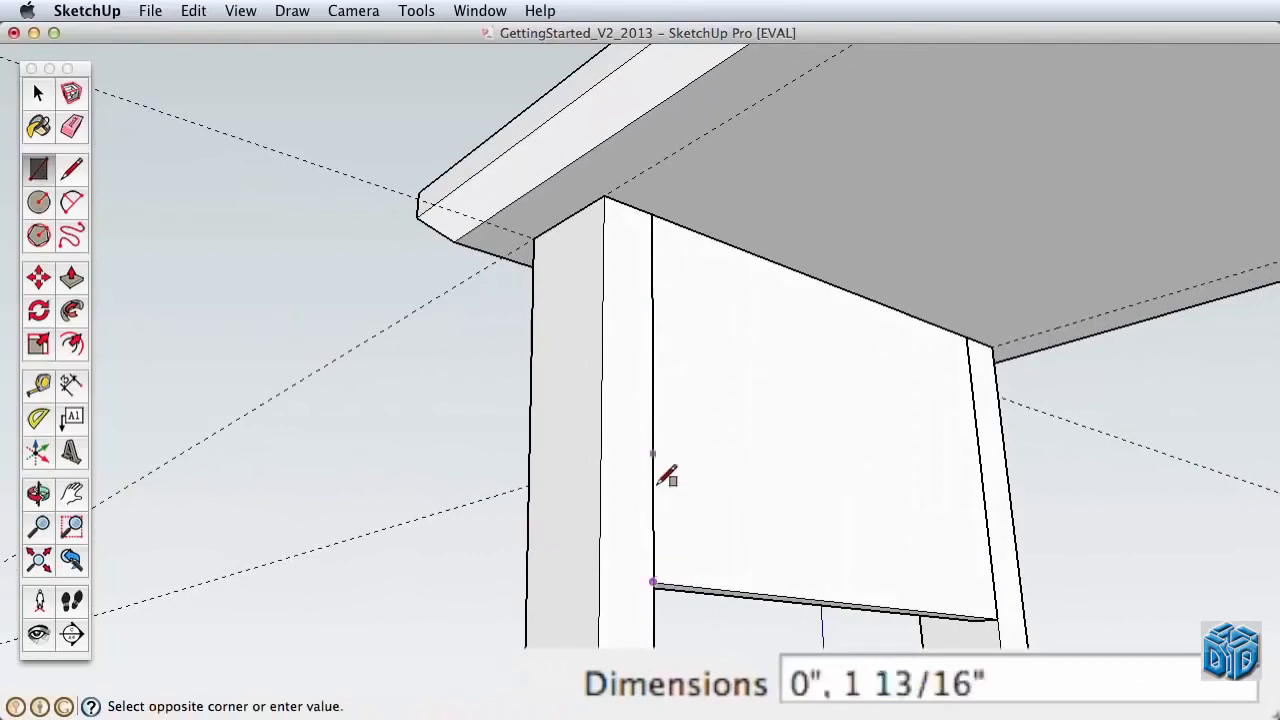
{"action": "left_click", "coordinate": [628, 205]}
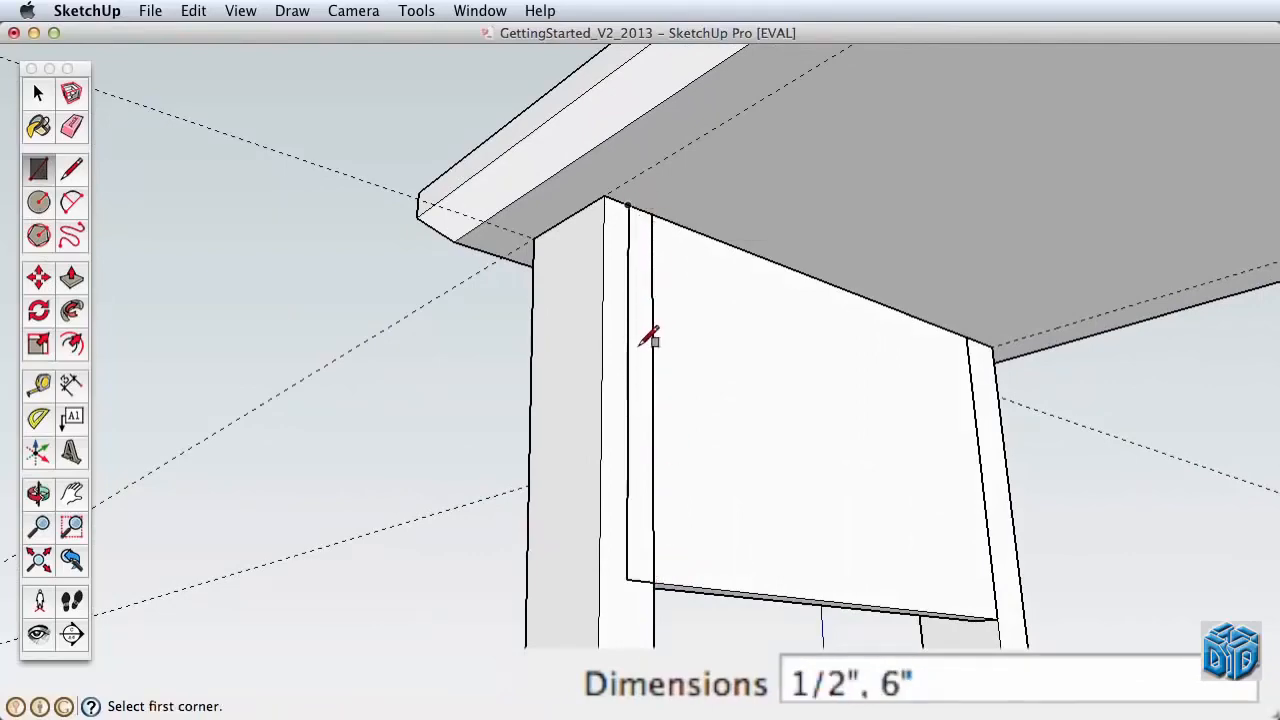
Push/Pull the 1/2" by 6" rectangle along the table's length to the opposite leg to form a long support
{"action": "key", "text": "p"}
{"action": "key", "text": "z"}
{"action": "left_click_drag", "start_coordinate": [646, 380], "coordinate": [696, 505]}
{"action": "scroll", "coordinate": [696, 505], "scroll_direction": "down", "scroll_amount": 5}
{"action": "middle_click_drag", "start_coordinate": [663, 449], "coordinate": [491, 463]}
{"action": "key", "text": "p"}
{"action": "left_click_drag", "start_coordinate": [491, 463], "coordinate": [862, 240]}
{"action": "key", "text": "space"}
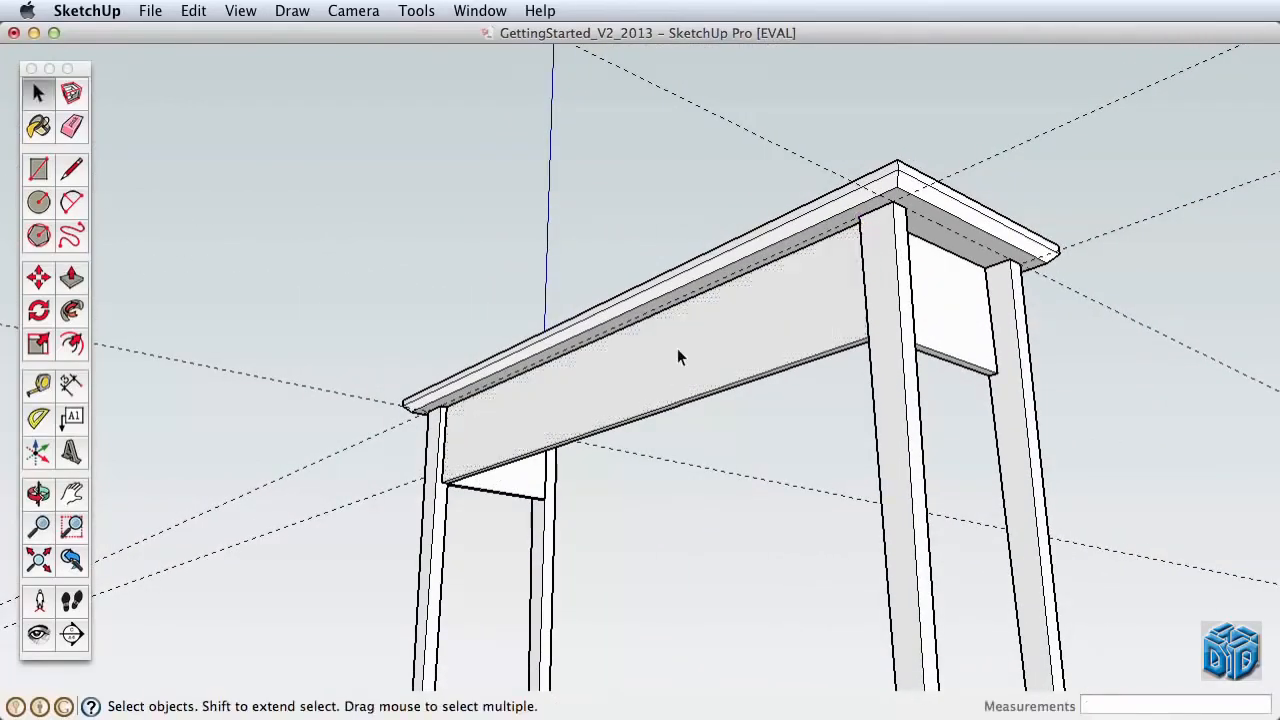
Select the whole long support and make it a component named "table front support"
{"action": "left_click", "coordinate": [655, 364]}
{"action": "right_click", "coordinate": [656, 341]}
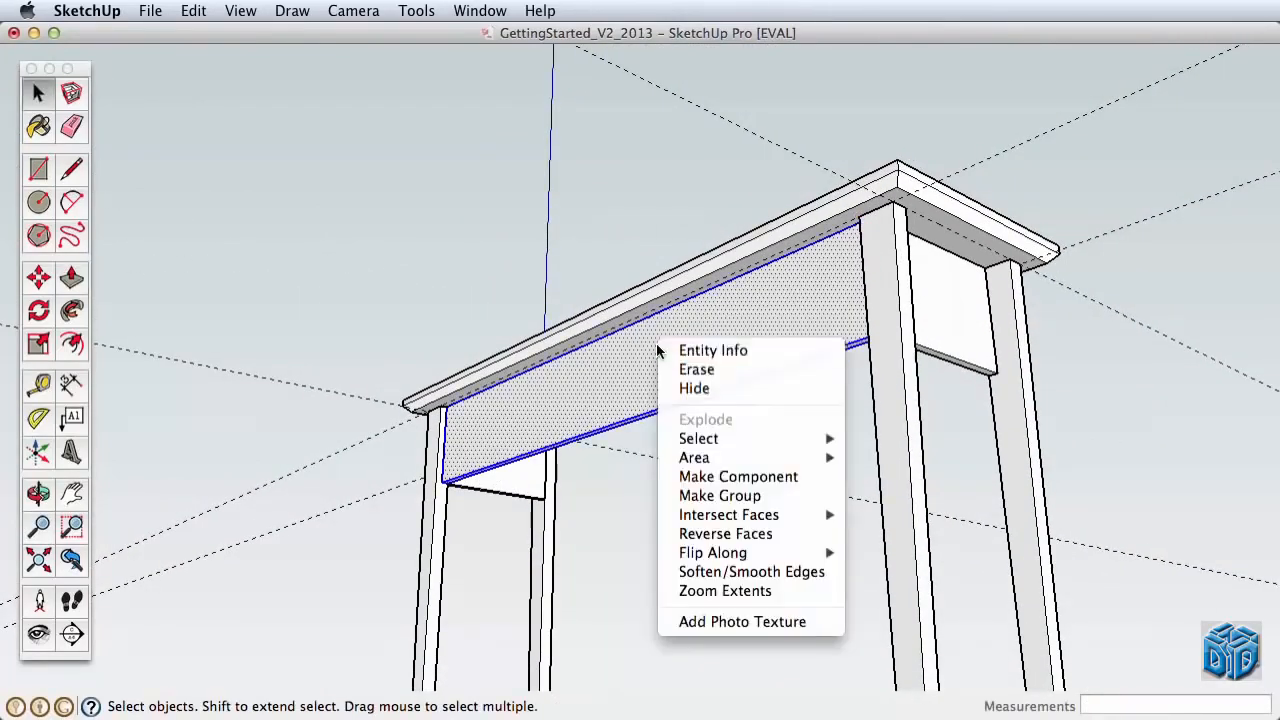
{"action": "left_click", "coordinate": [748, 478]}
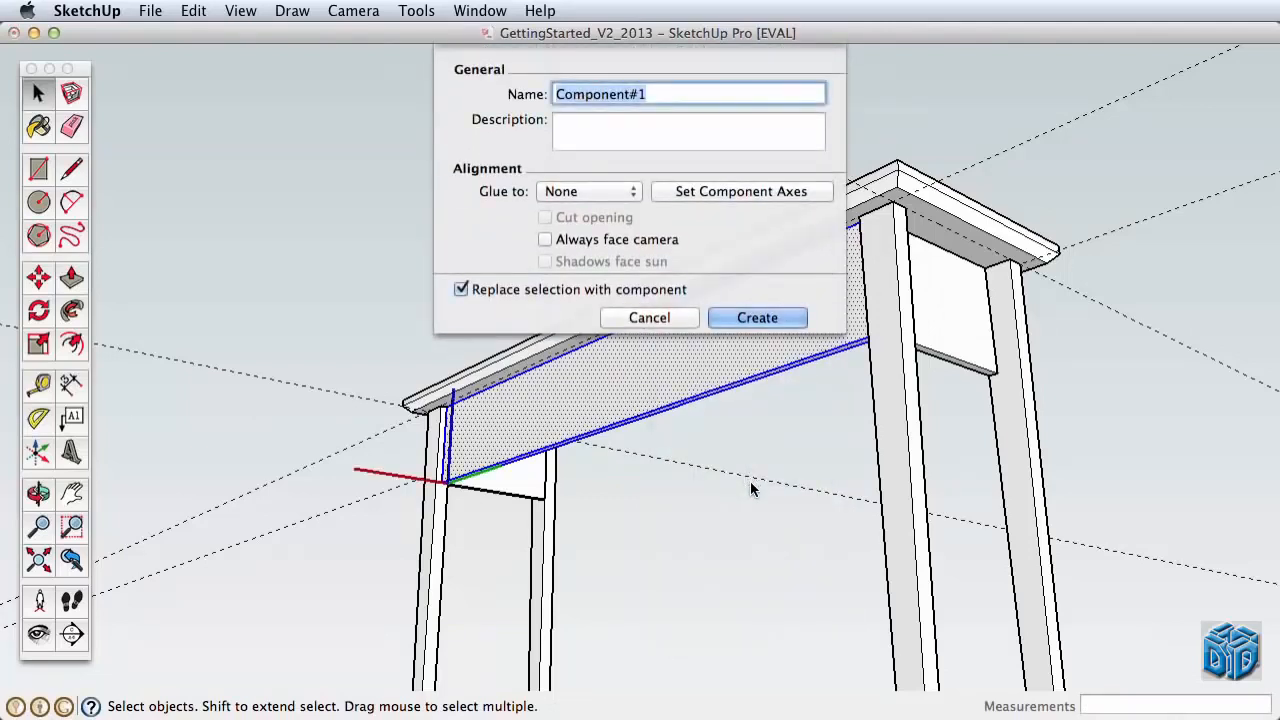
{"action": "type", "text": "table fron"}
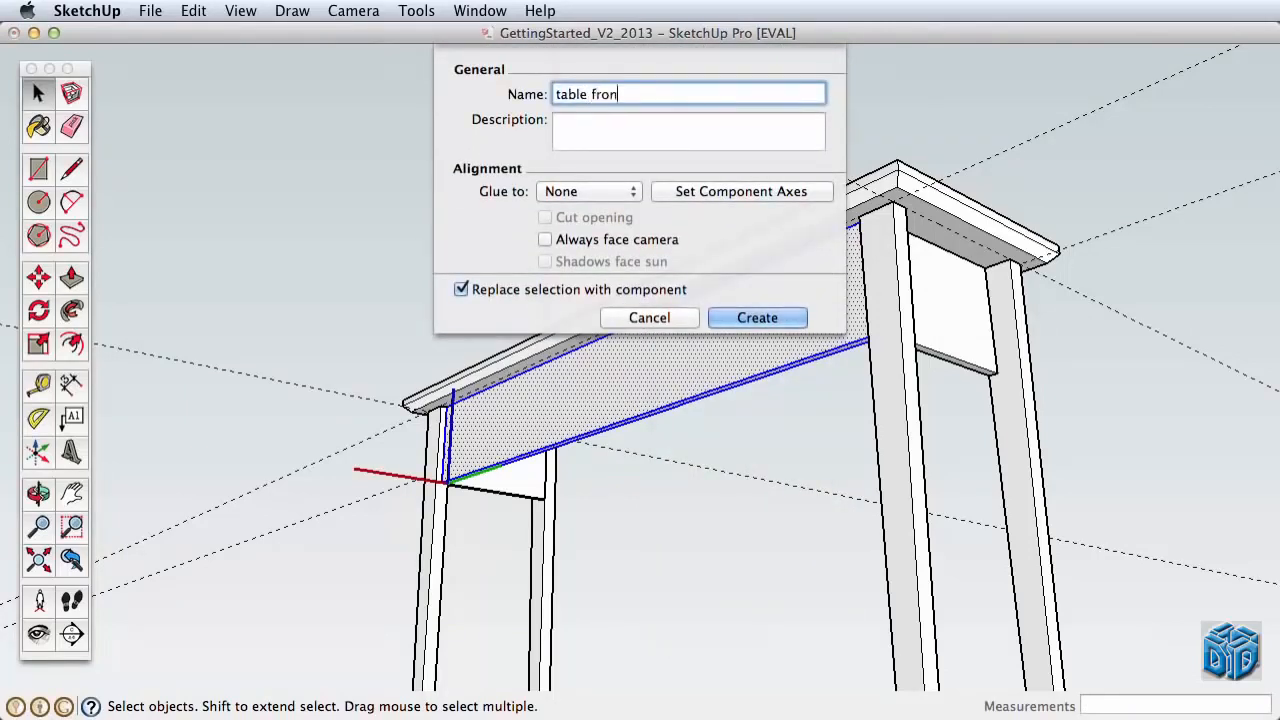
{"action": "type", "text": "t support"}
{"action": "key", "text": "Return"}
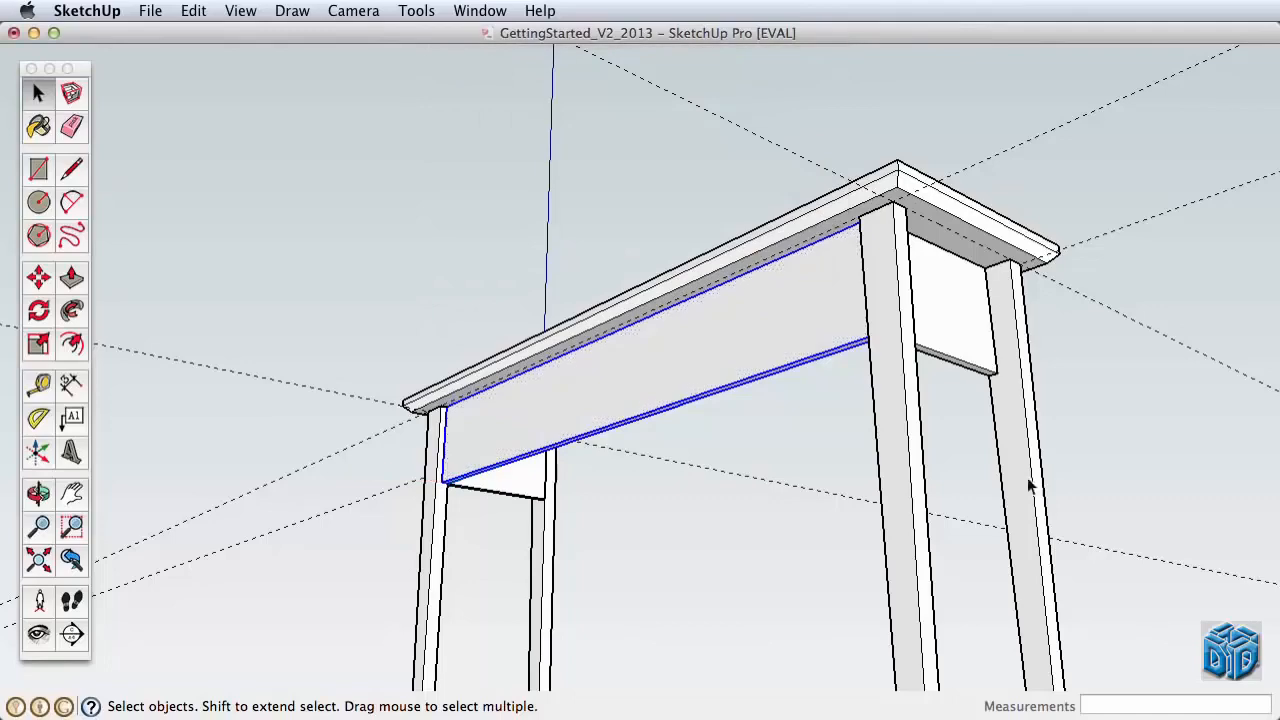
Copy the long support by its upper inner corner to the matching leg corner on the table's other long side
{"action": "middle_click_drag", "start_coordinate": [1030, 430], "coordinate": [797, 386], "text": "shift"}
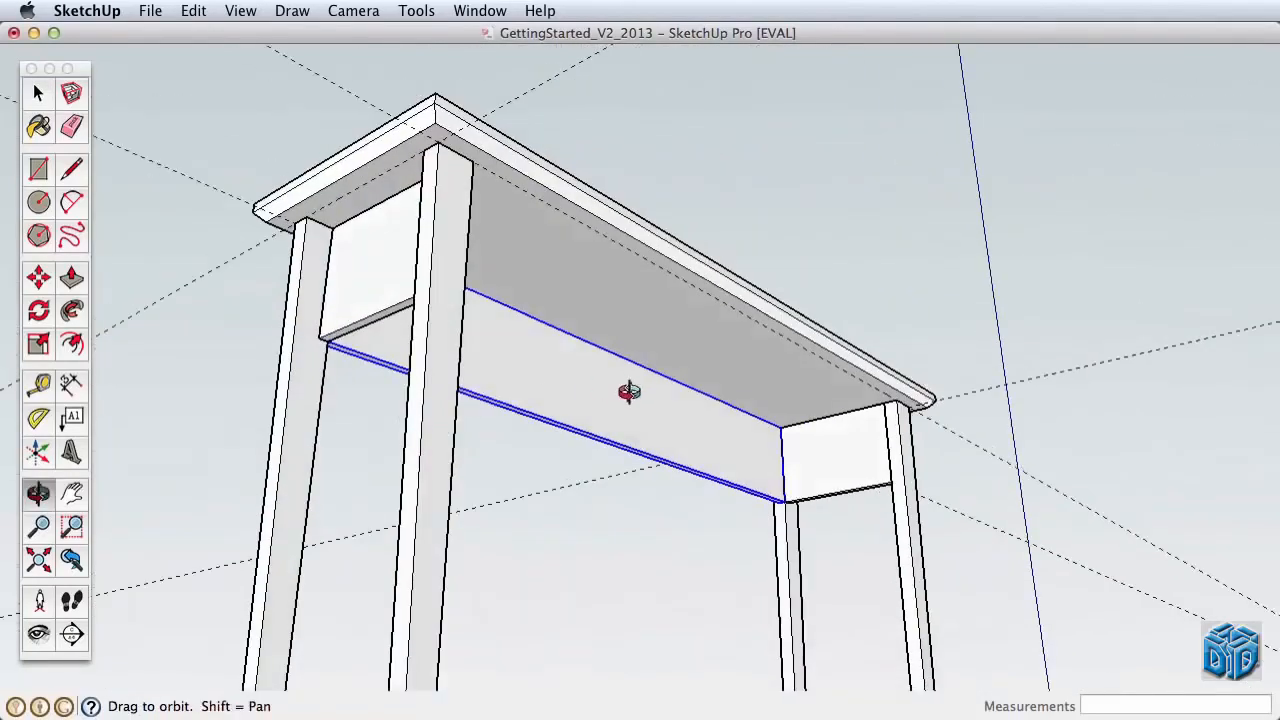
{"action": "scroll", "coordinate": [822, 512], "scroll_direction": "up", "scroll_amount": 2}
{"action": "scroll", "coordinate": [822, 512], "scroll_direction": "up", "scroll_amount": 3}
{"action": "middle_click_drag", "start_coordinate": [822, 512], "coordinate": [498, 344], "text": "shift"}
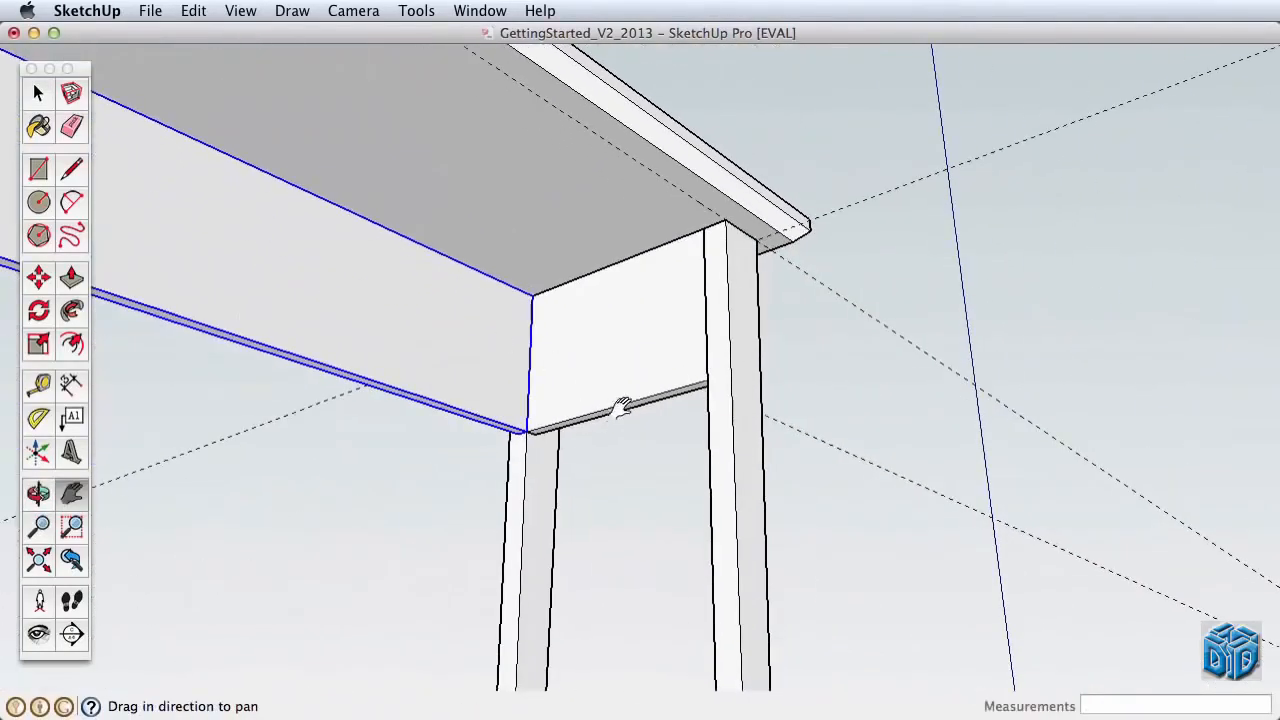
{"action": "key", "text": "m"}
{"action": "left_click", "coordinate": [531, 298]}
{"action": "key", "text": "alt"}
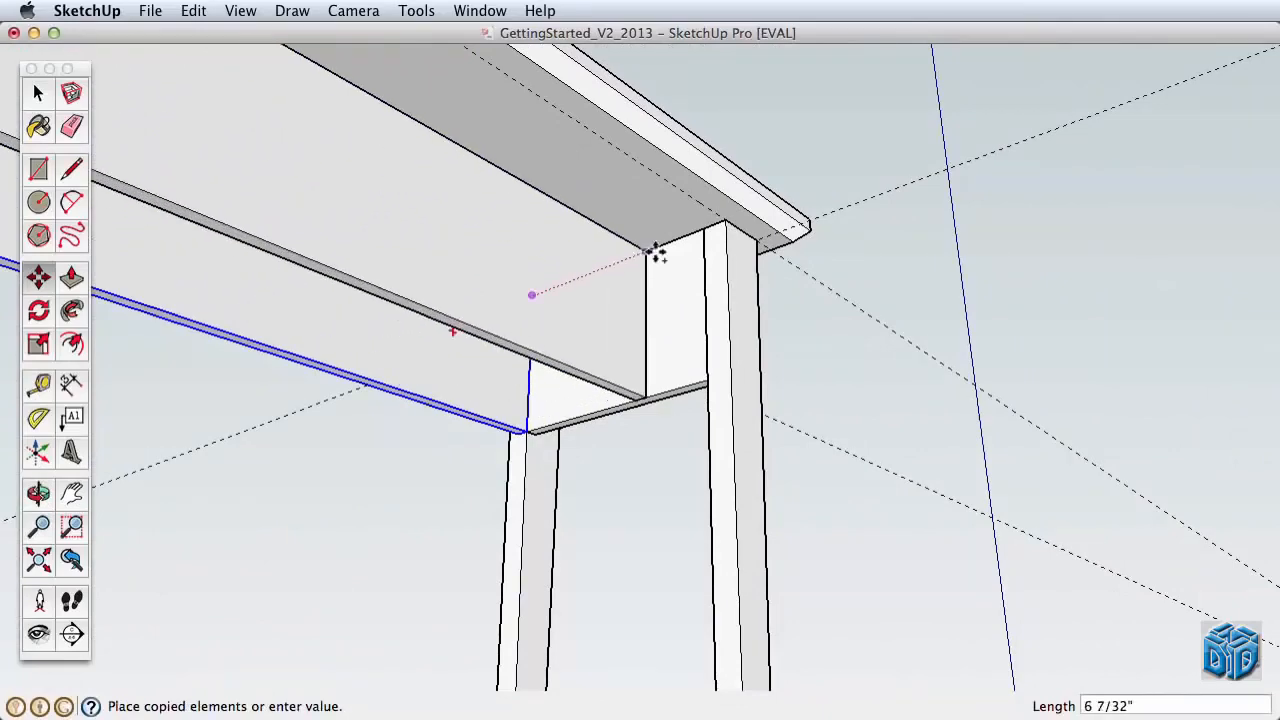
{"action": "left_click", "coordinate": [706, 228]}
{"action": "scroll", "coordinate": [708, 230], "scroll_direction": "up", "scroll_amount": 5}
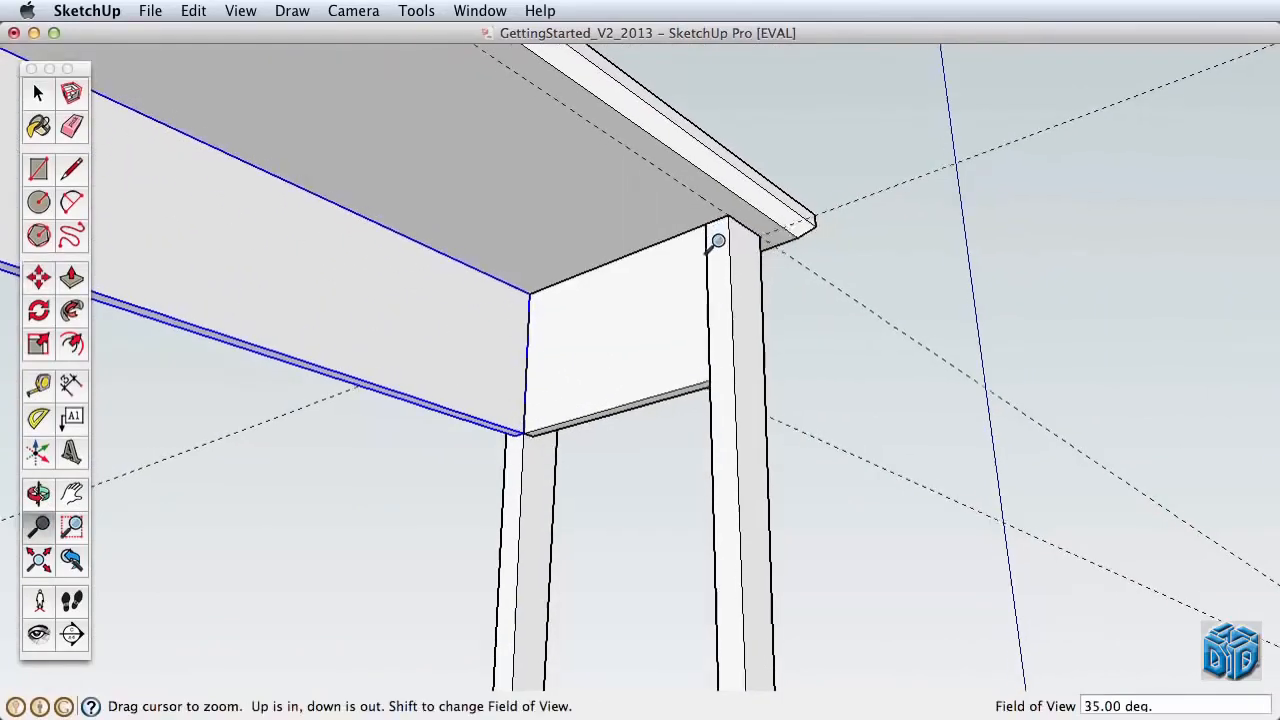
{"action": "left_click", "coordinate": [734, 160]}
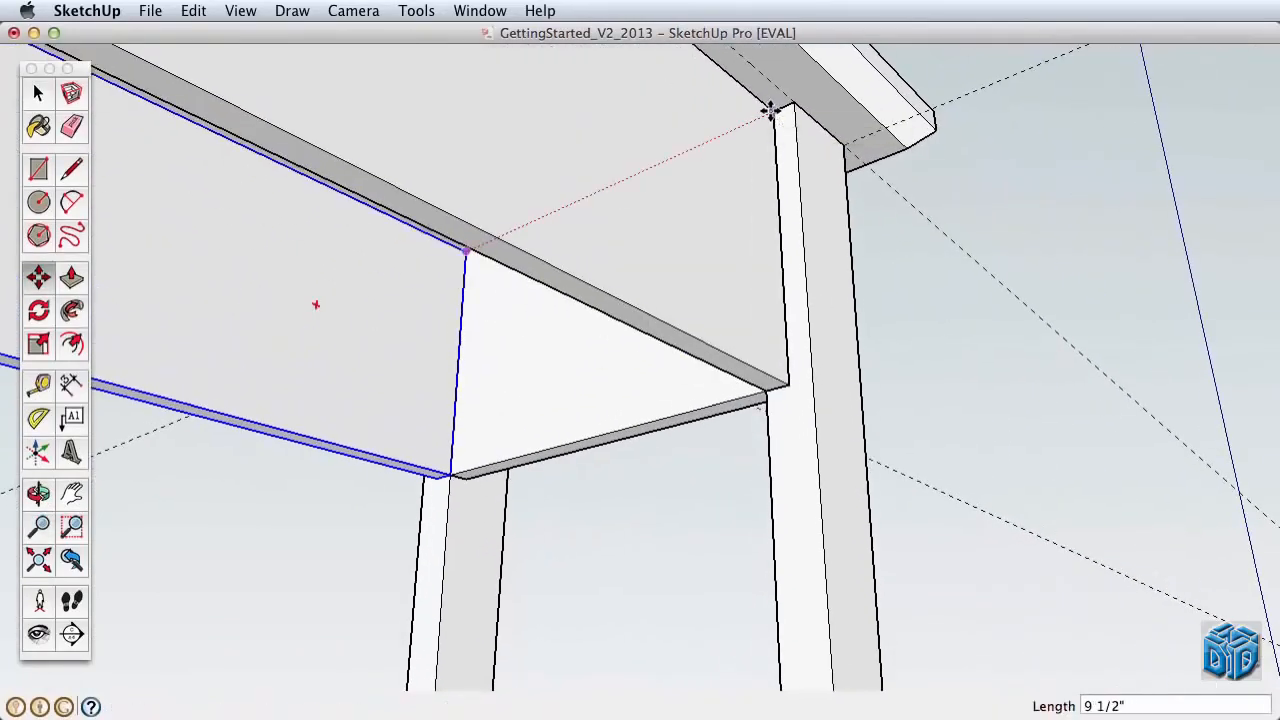
{"action": "left_click", "coordinate": [771, 114]}
Place a guide line 1" above the lower edge of the copied long support
{"action": "key", "text": "z"}
{"action": "left_click_drag", "start_coordinate": [774, 243], "coordinate": [728, 460]}
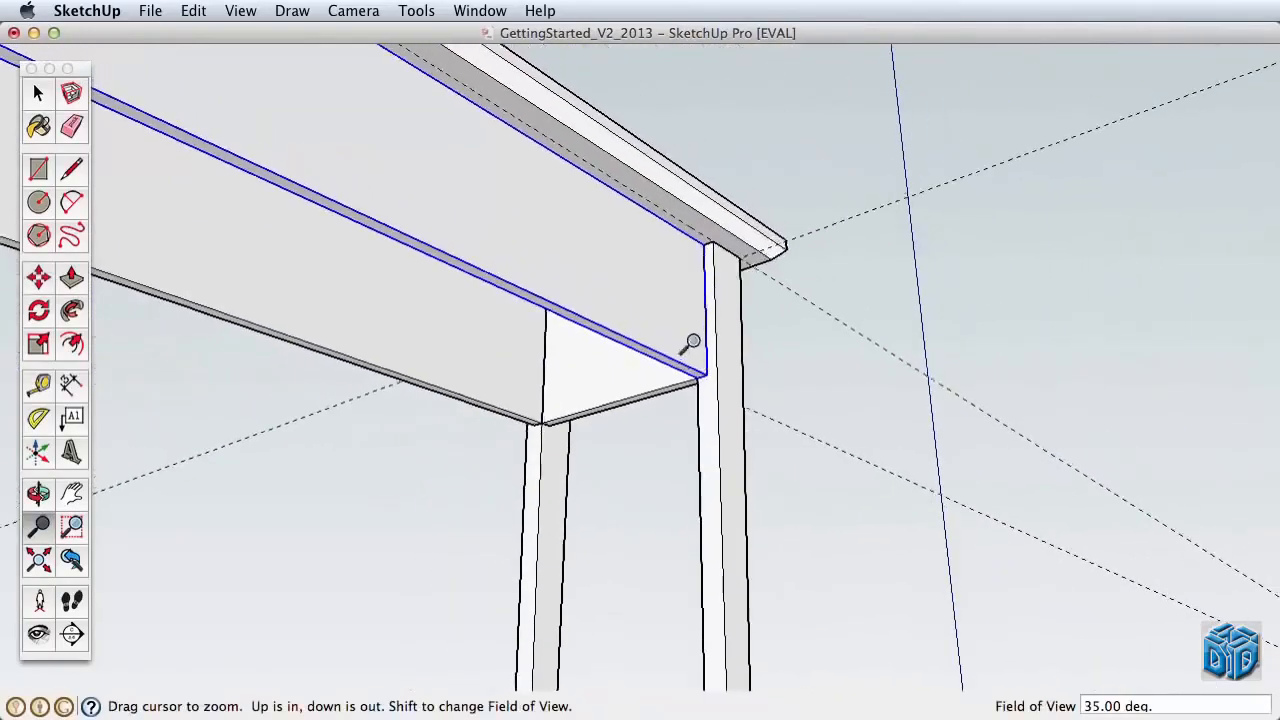
{"action": "left_click_drag", "start_coordinate": [689, 346], "coordinate": [683, 489]}
{"action": "key", "text": "h"}
{"action": "left_click_drag", "start_coordinate": [486, 350], "coordinate": [598, 382]}
{"action": "middle_click_drag", "start_coordinate": [598, 382], "coordinate": [757, 434]}
{"action": "key", "text": "space"}
{"action": "middle_click_drag", "start_coordinate": [506, 371], "coordinate": [529, 429]}
{"action": "key", "text": "z"}
{"action": "left_click_drag", "start_coordinate": [529, 429], "coordinate": [567, 383]}
{"action": "key", "text": "h"}
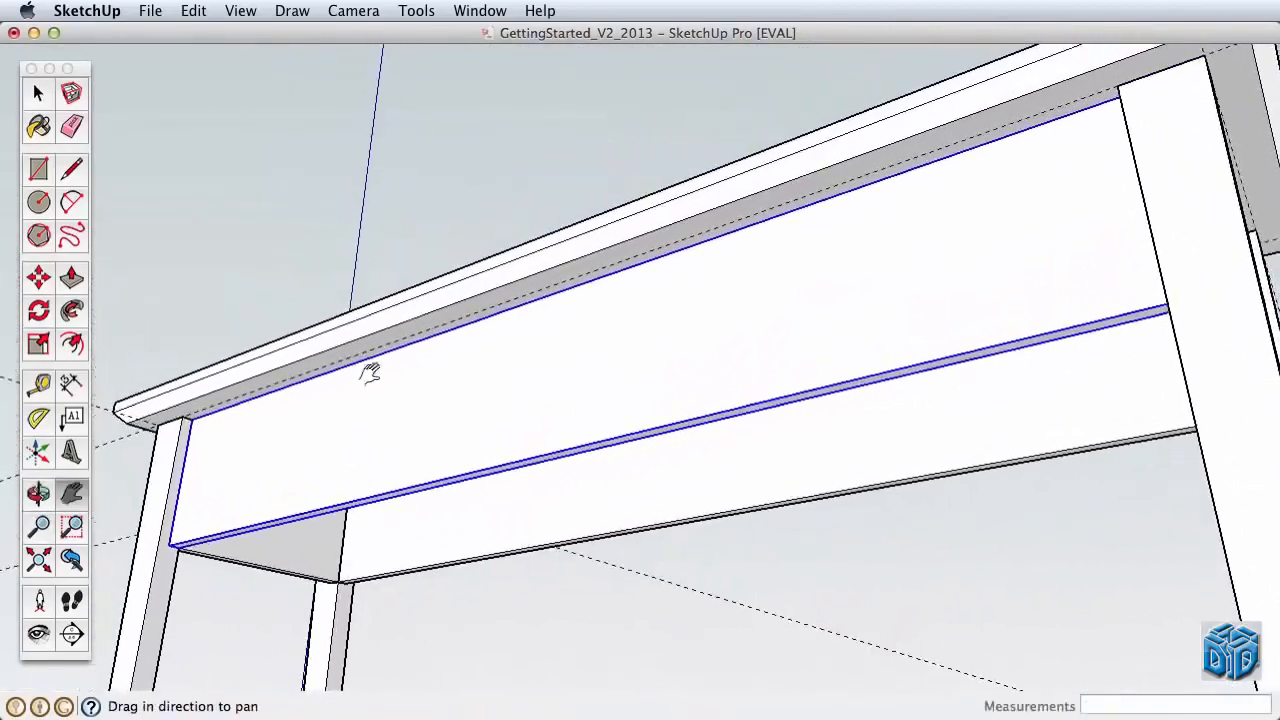
{"action": "middle_click_drag", "start_coordinate": [313, 358], "coordinate": [560, 417]}
{"action": "scroll", "coordinate": [580, 451], "scroll_direction": "down", "scroll_amount": 2}
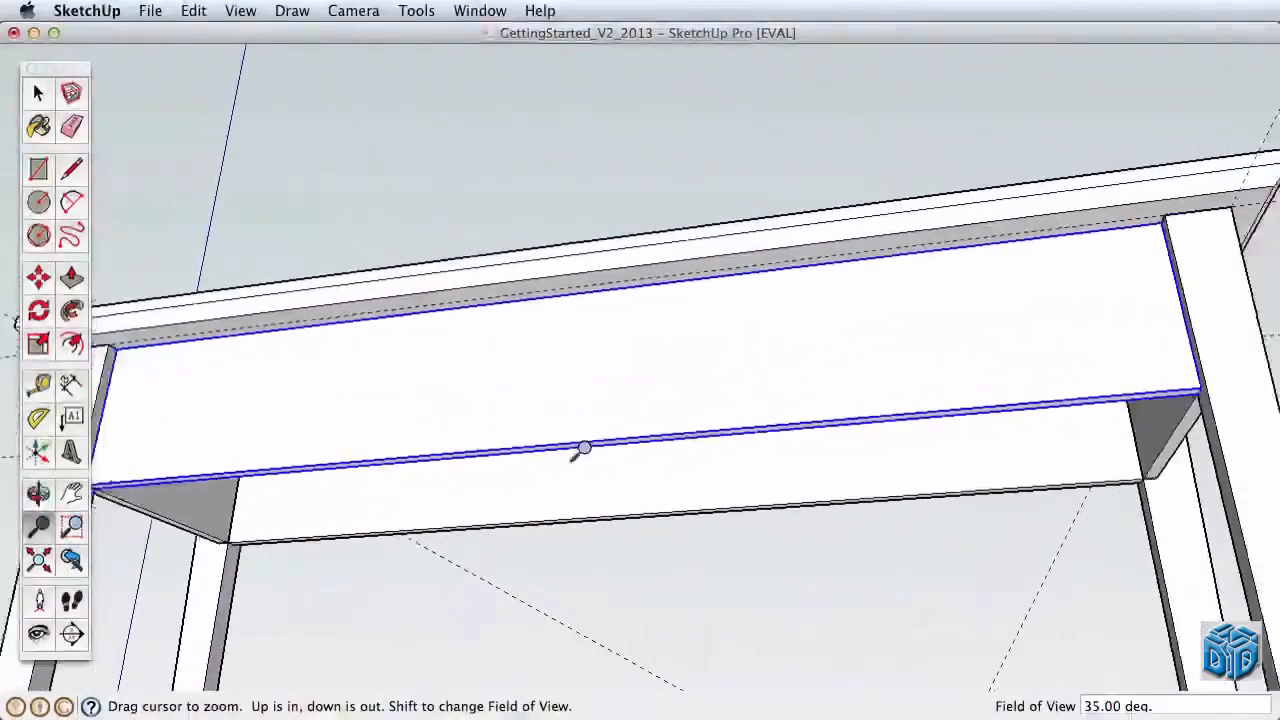
{"action": "left_click_drag", "start_coordinate": [583, 457], "coordinate": [618, 458]}
{"action": "left_click", "coordinate": [40, 386]}
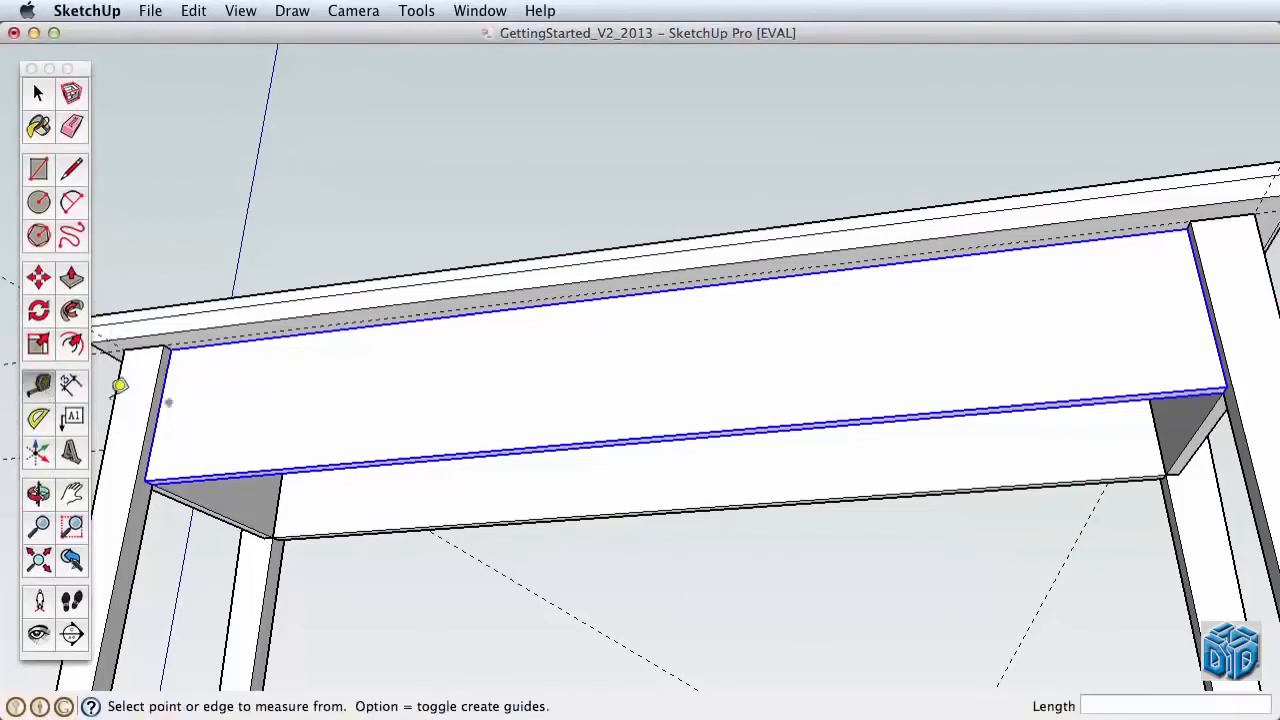
{"action": "left_click", "coordinate": [622, 436]}
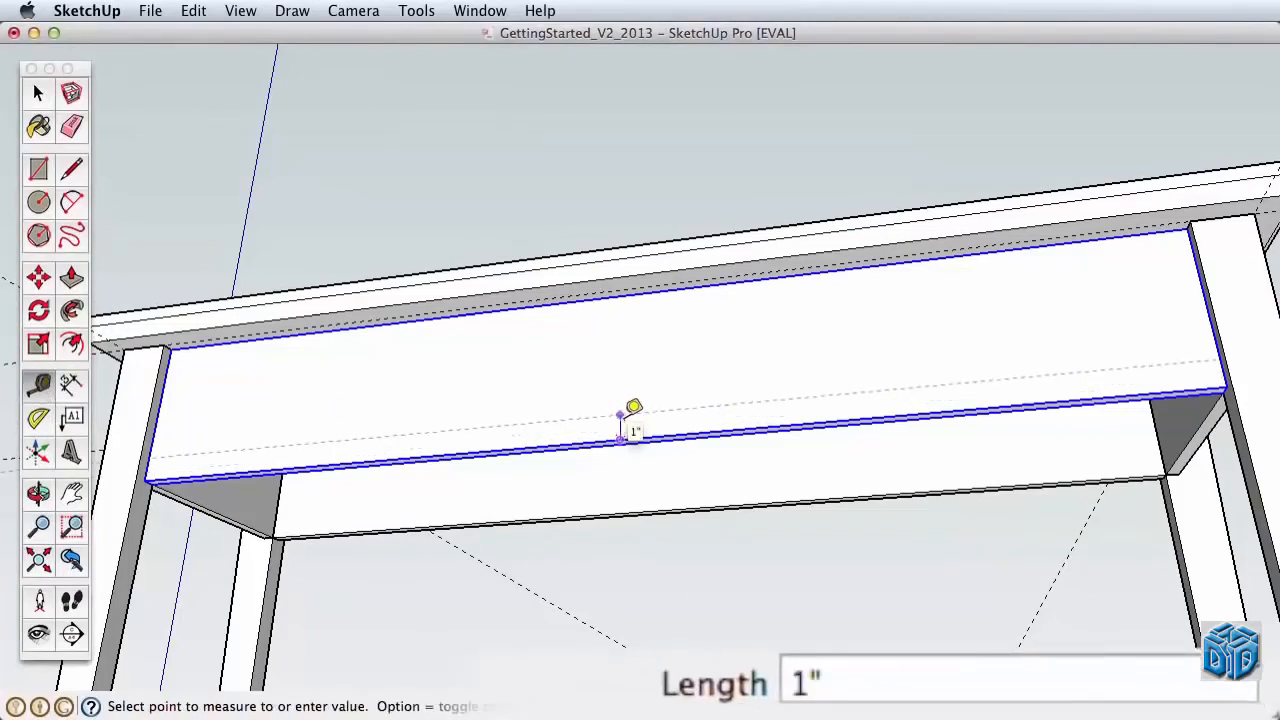
Open the long support component for editing and draw an arc between its lower corners with a 1" bulge
{"action": "key", "text": "space"}
{"action": "double_click", "coordinate": [287, 402]}
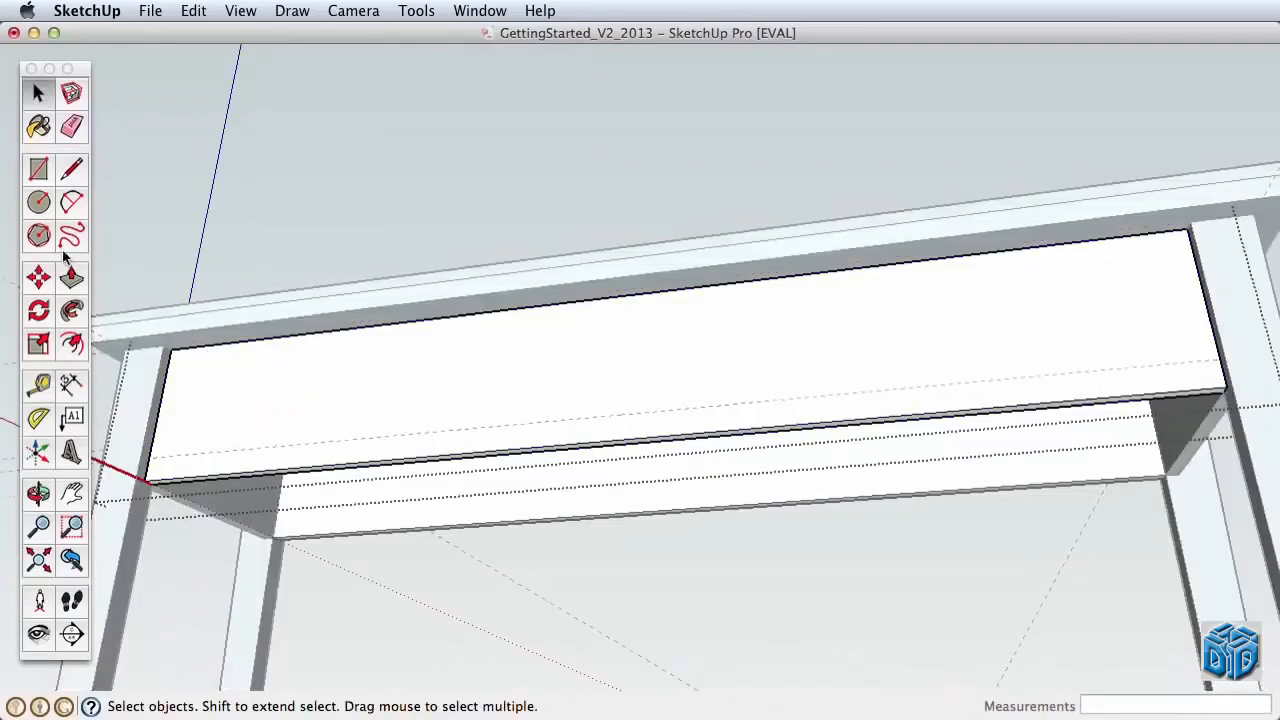
{"action": "left_click", "coordinate": [70, 203]}
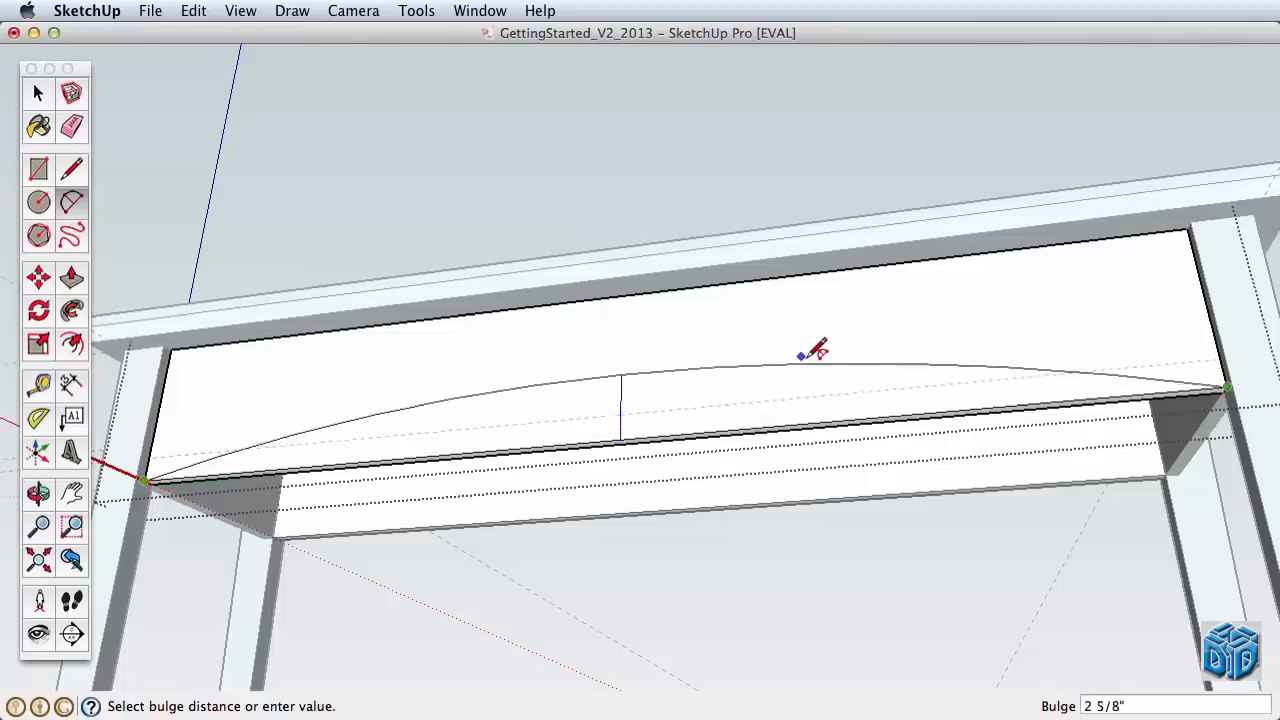
{"action": "left_click", "coordinate": [622, 413]}
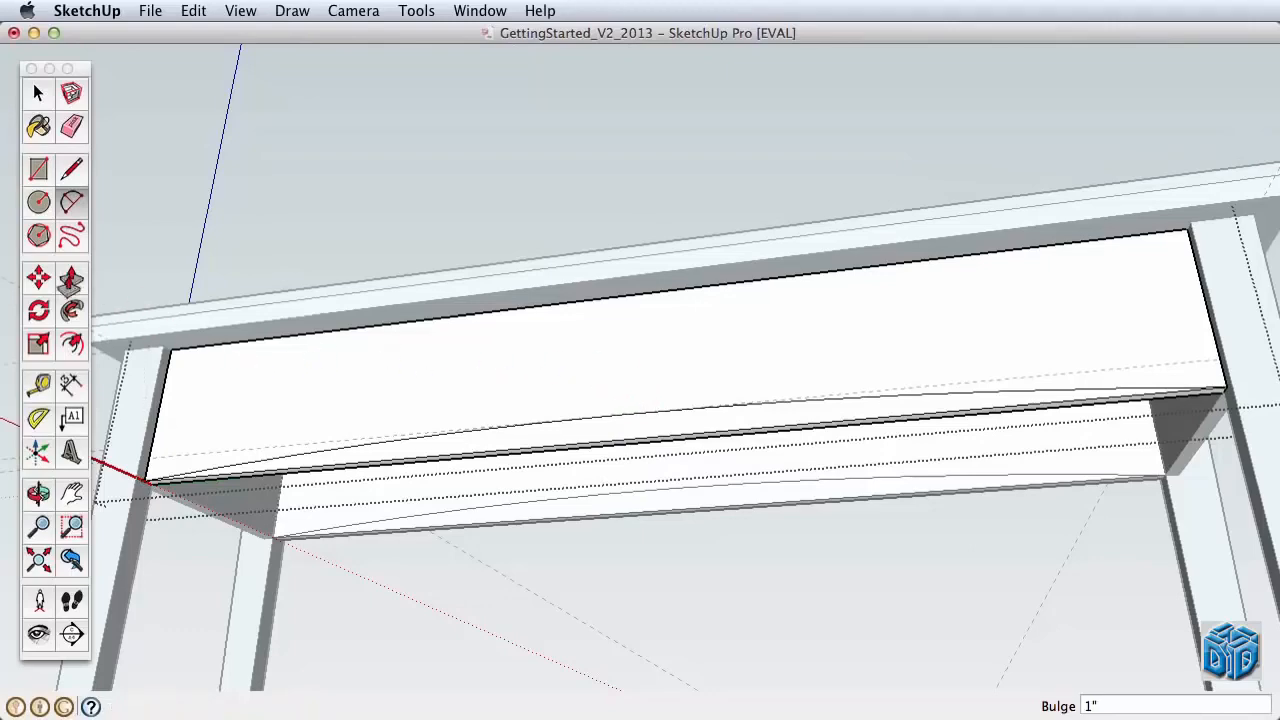
Push the face below the arc back 1/2" to cut the support's curved lower edge, and finish editing the component
{"action": "key", "text": "p"}
{"action": "left_click", "coordinate": [623, 434]}
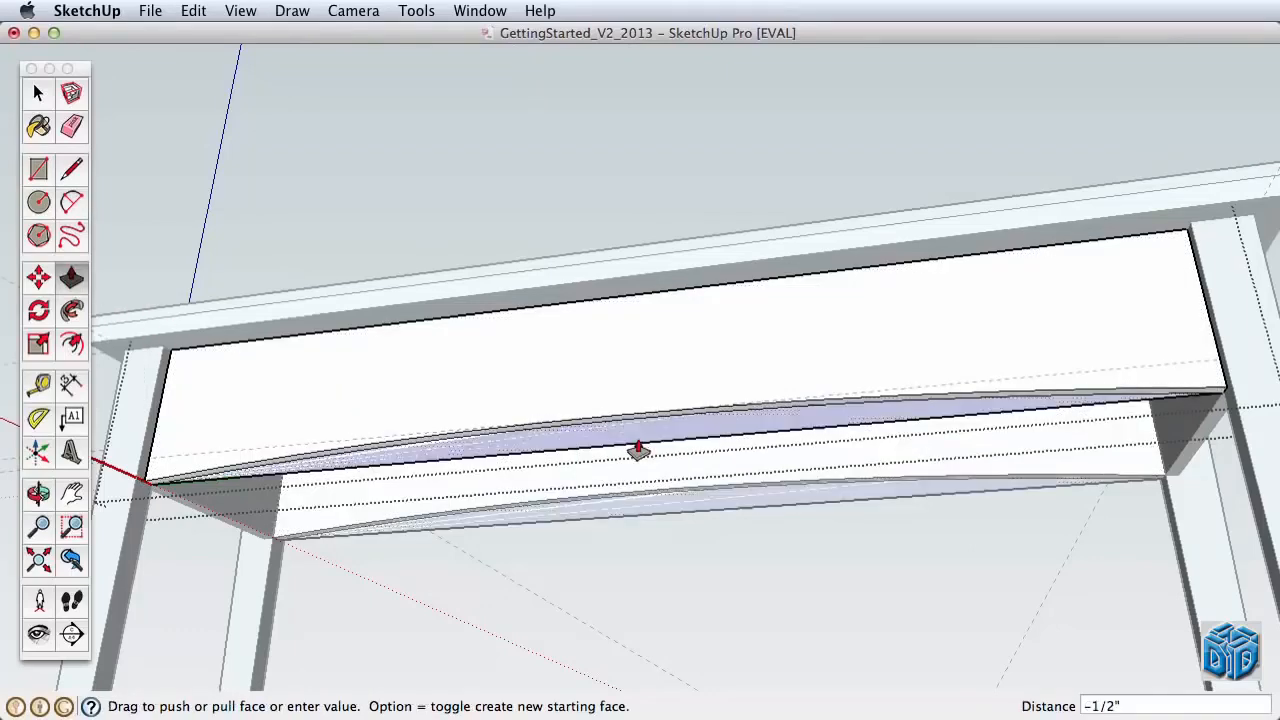
{"action": "left_click", "coordinate": [646, 448]}
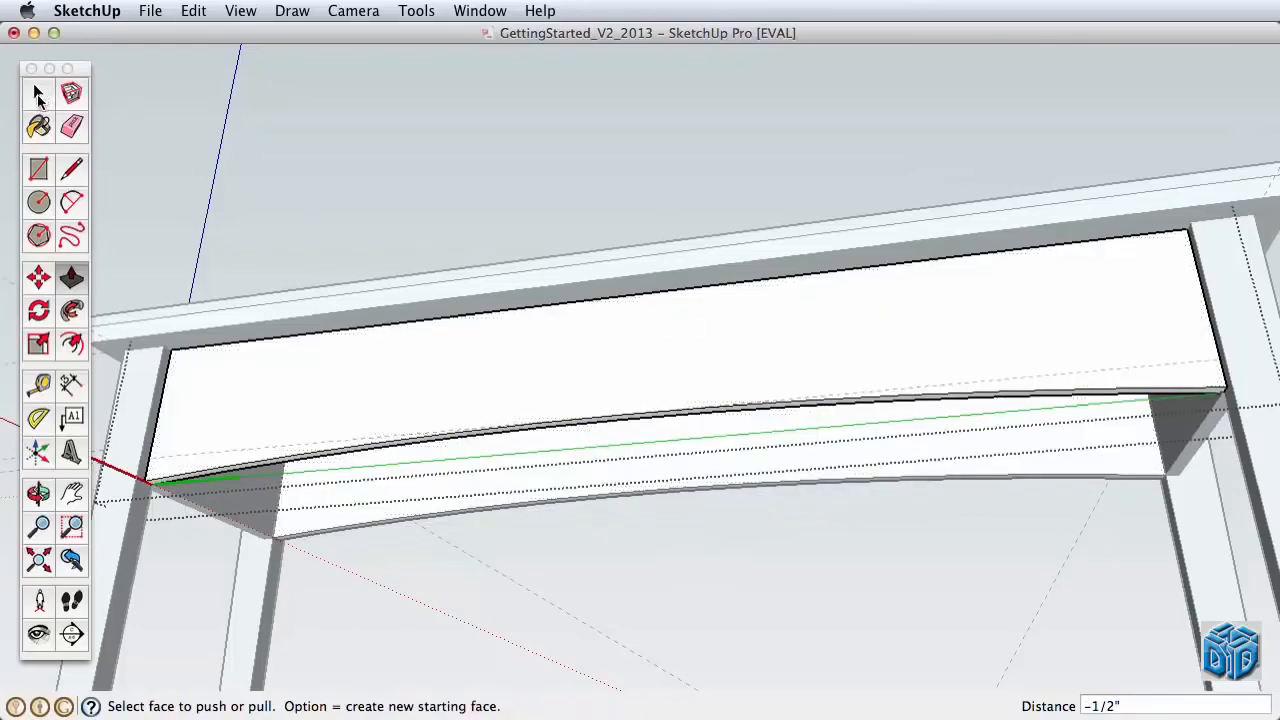
{"action": "left_click", "coordinate": [39, 98]}
{"action": "left_click", "coordinate": [428, 186]}
Draw a 3" by 15" rectangle on the outer face of the long support, above the arch
{"action": "scroll", "coordinate": [606, 421], "scroll_direction": "down", "scroll_amount": 4}
{"action": "middle_click_drag", "start_coordinate": [587, 477], "coordinate": [922, 535], "text": "shift"}
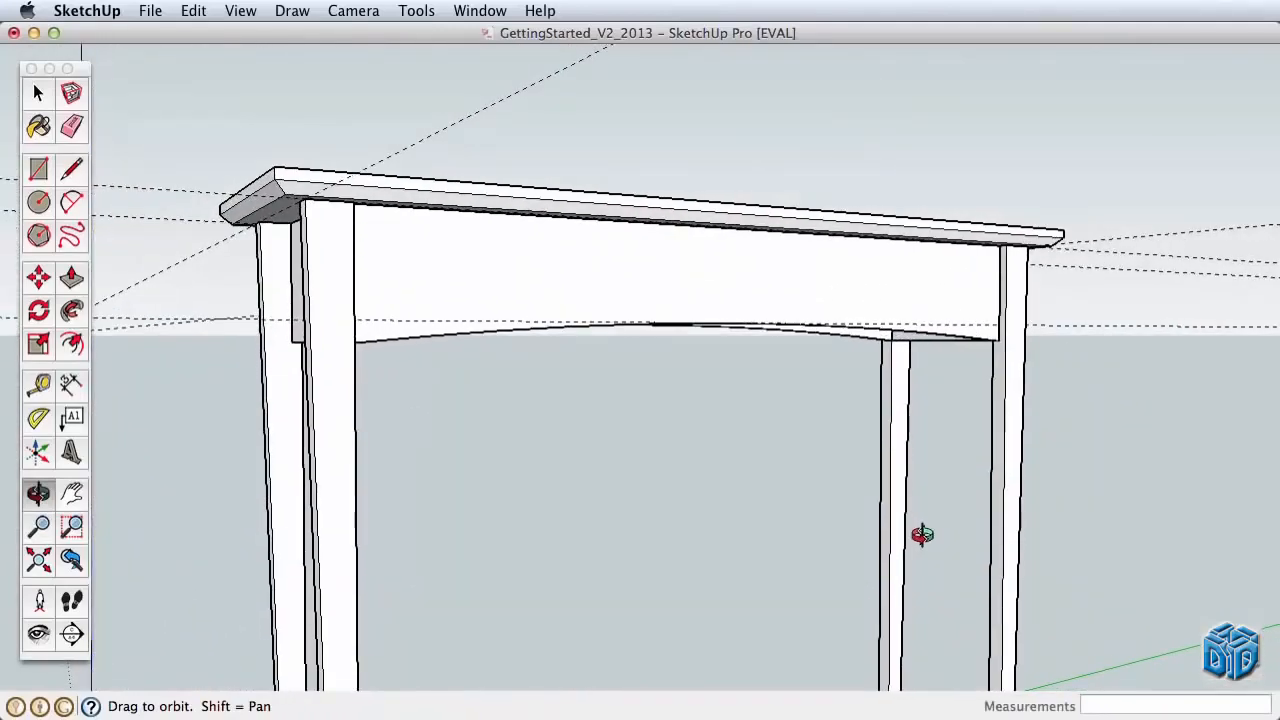
{"action": "key", "text": "z"}
{"action": "left_click_drag", "start_coordinate": [804, 540], "coordinate": [800, 391]}
{"action": "key", "text": "h"}
{"action": "left_click_drag", "start_coordinate": [630, 335], "coordinate": [667, 427]}
{"action": "left_click", "coordinate": [38, 170]}
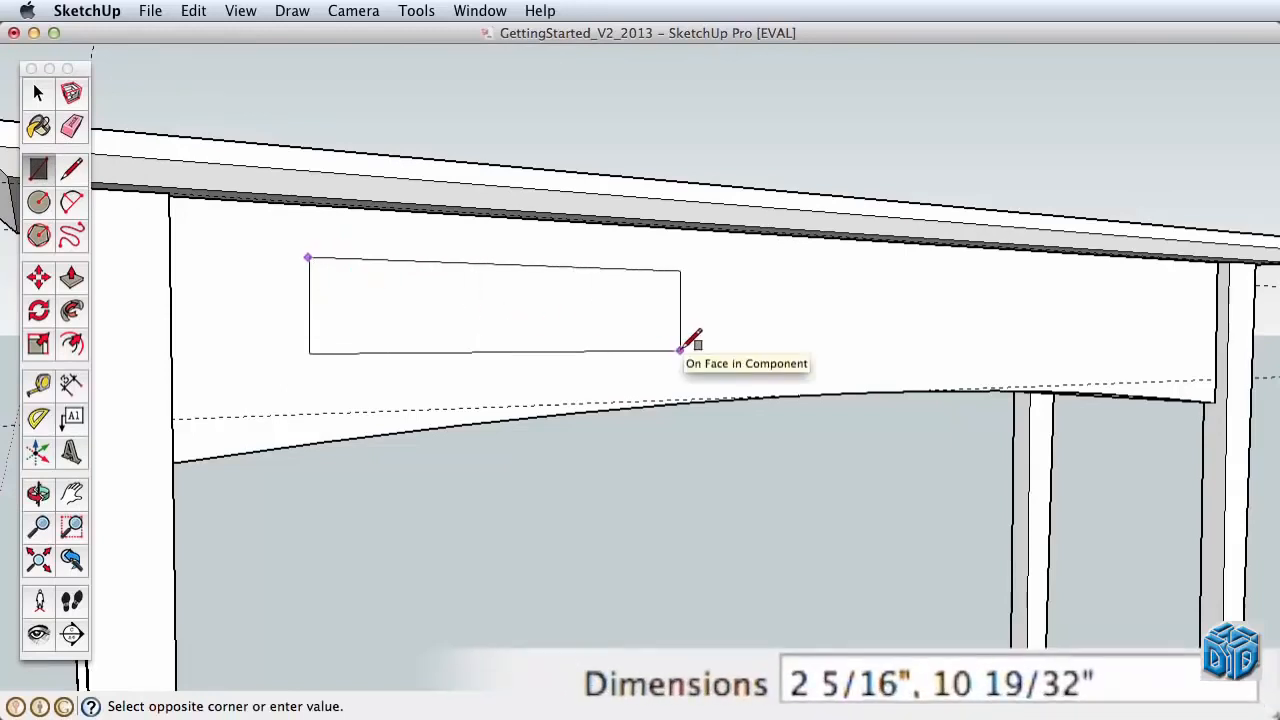
{"action": "type", "text": "3,15"}
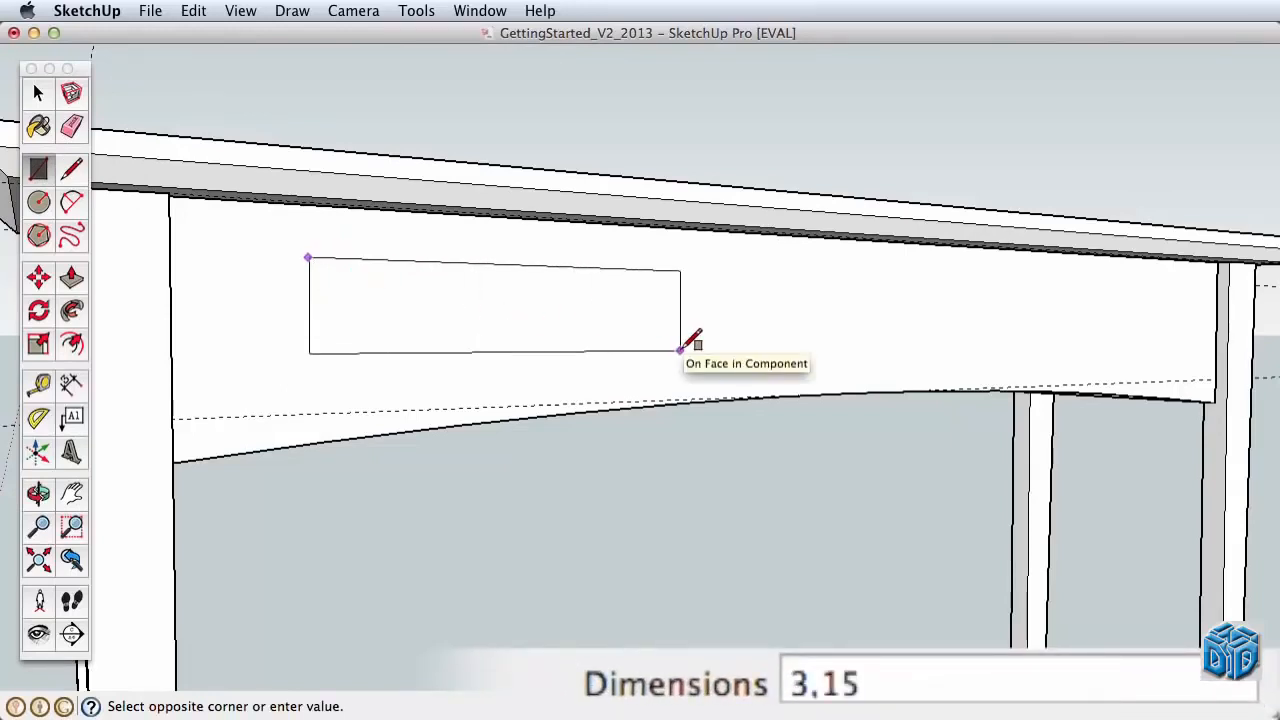
{"action": "key", "text": "Return"}
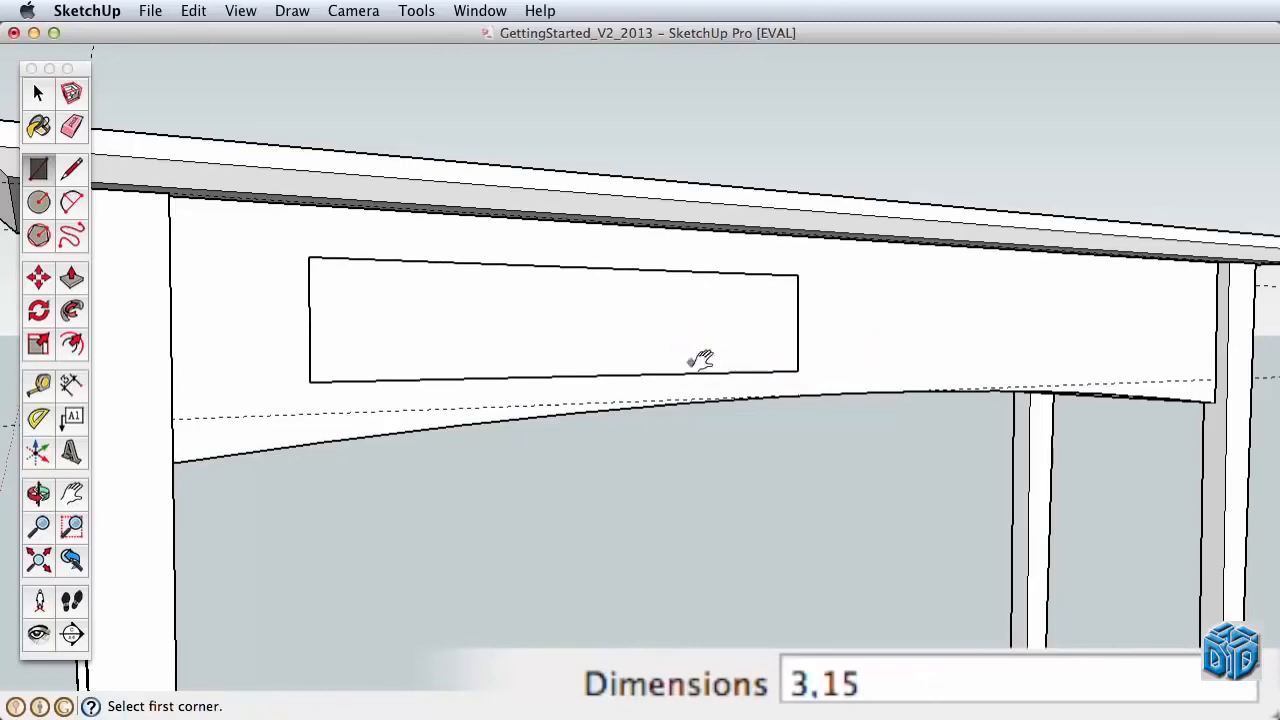
Push/Pull the 3" by 15" rectangle outward 1"
{"action": "middle_click_drag", "start_coordinate": [586, 331], "coordinate": [734, 407]}
{"action": "key", "text": "p"}
{"action": "left_click", "coordinate": [703, 406]}
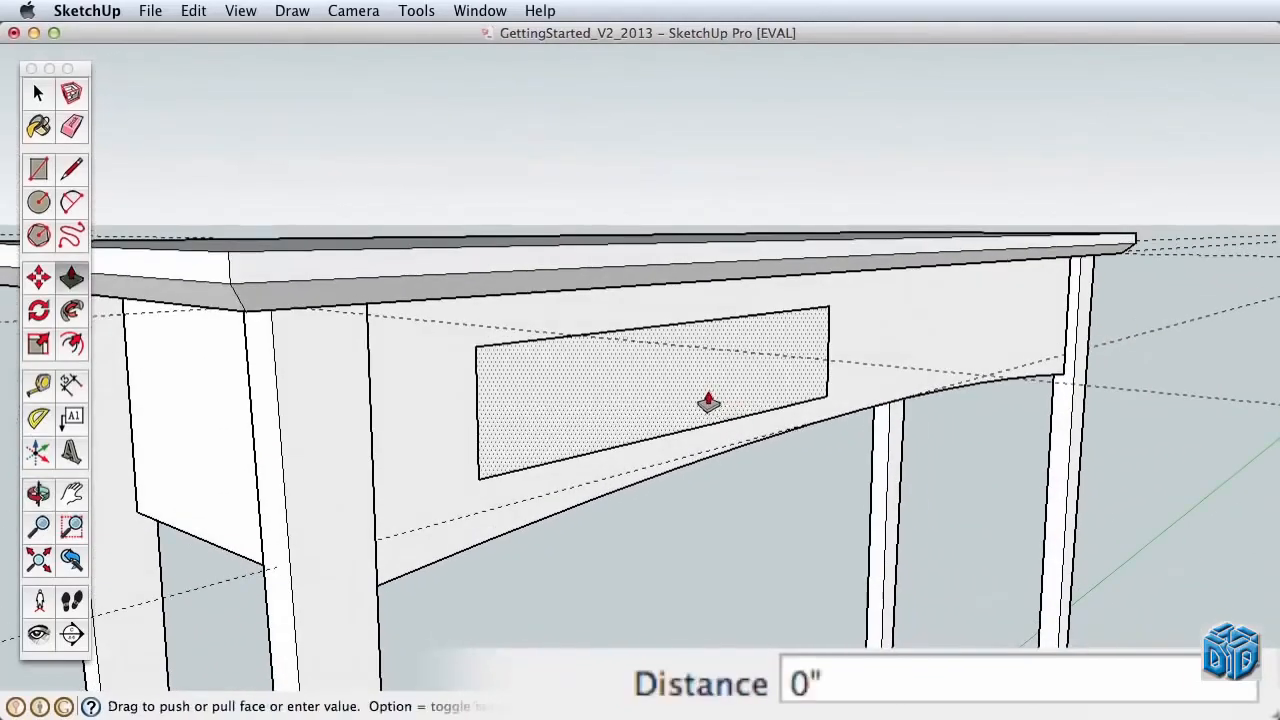
{"action": "type", "text": "1\""}
{"action": "key", "text": "Return"}
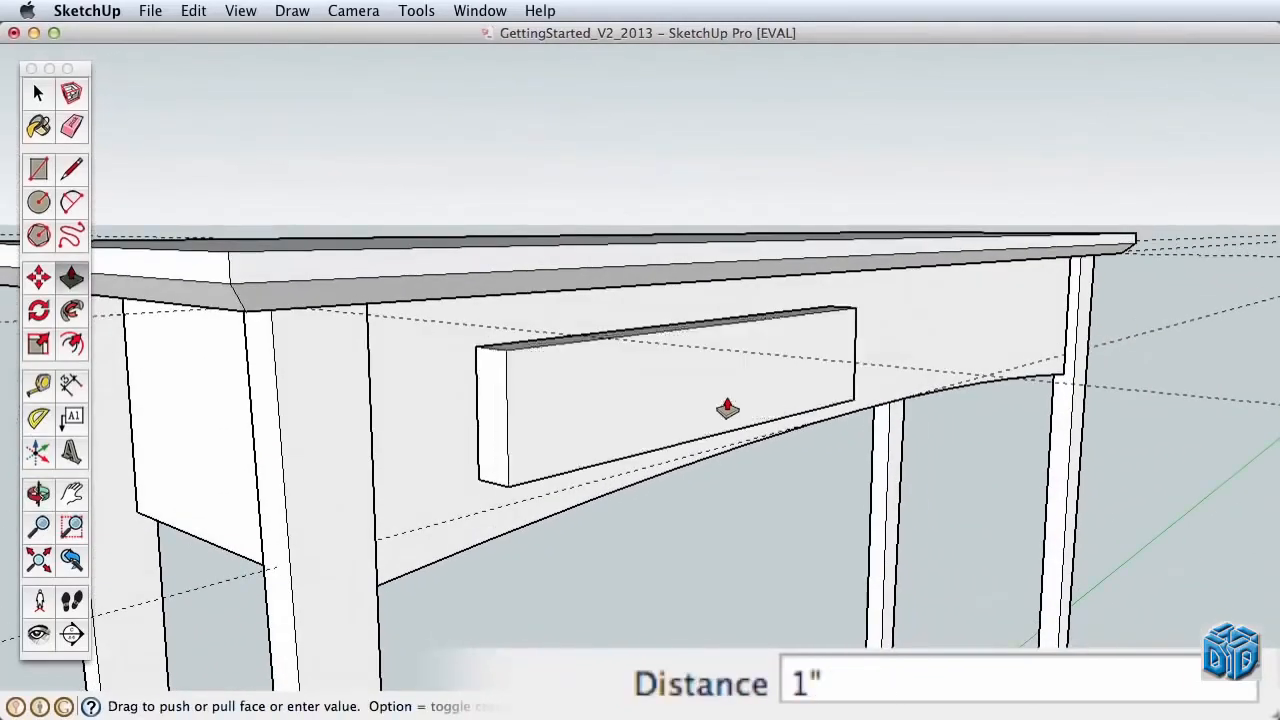
Draw a diagonal line about 23/32" long across the outer lower corner of the block's end face, starting at the lower edge's midpoint
{"action": "key", "text": "z"}
{"action": "left_click_drag", "start_coordinate": [568, 420], "coordinate": [531, 171]}
{"action": "key", "text": "h"}
{"action": "left_click_drag", "start_coordinate": [543, 381], "coordinate": [772, 342]}
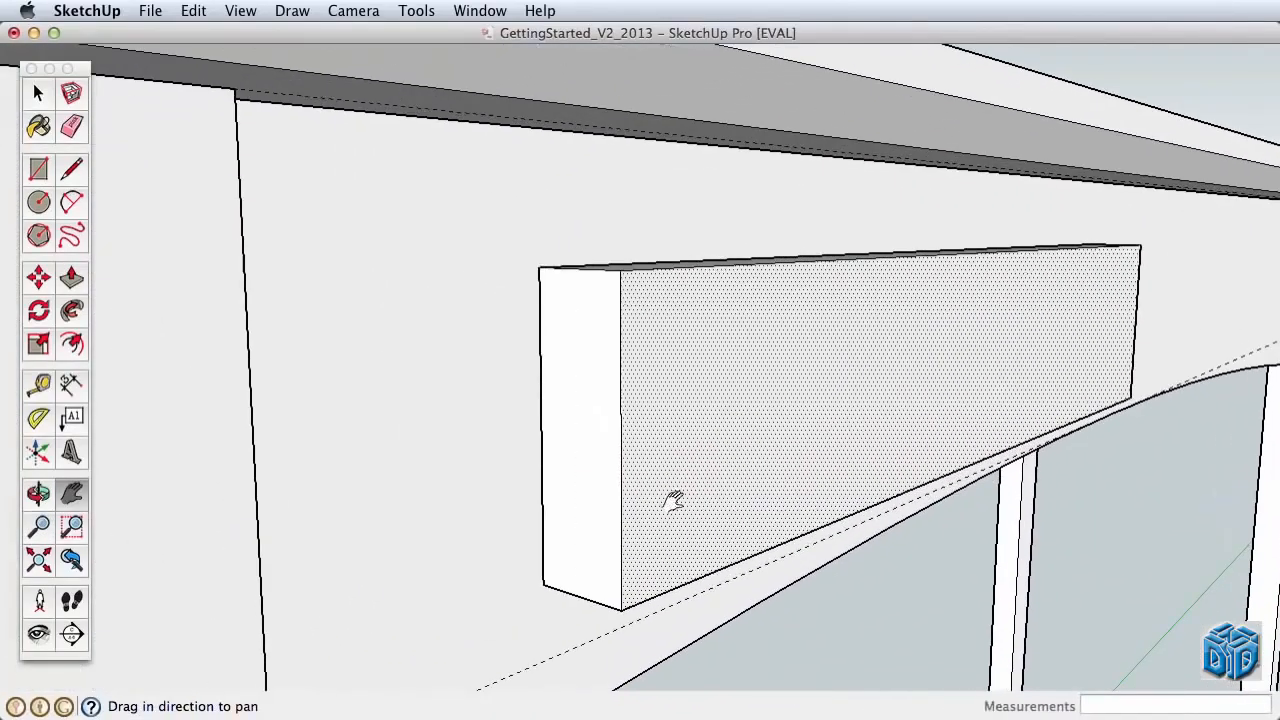
{"action": "left_click", "coordinate": [71, 170]}
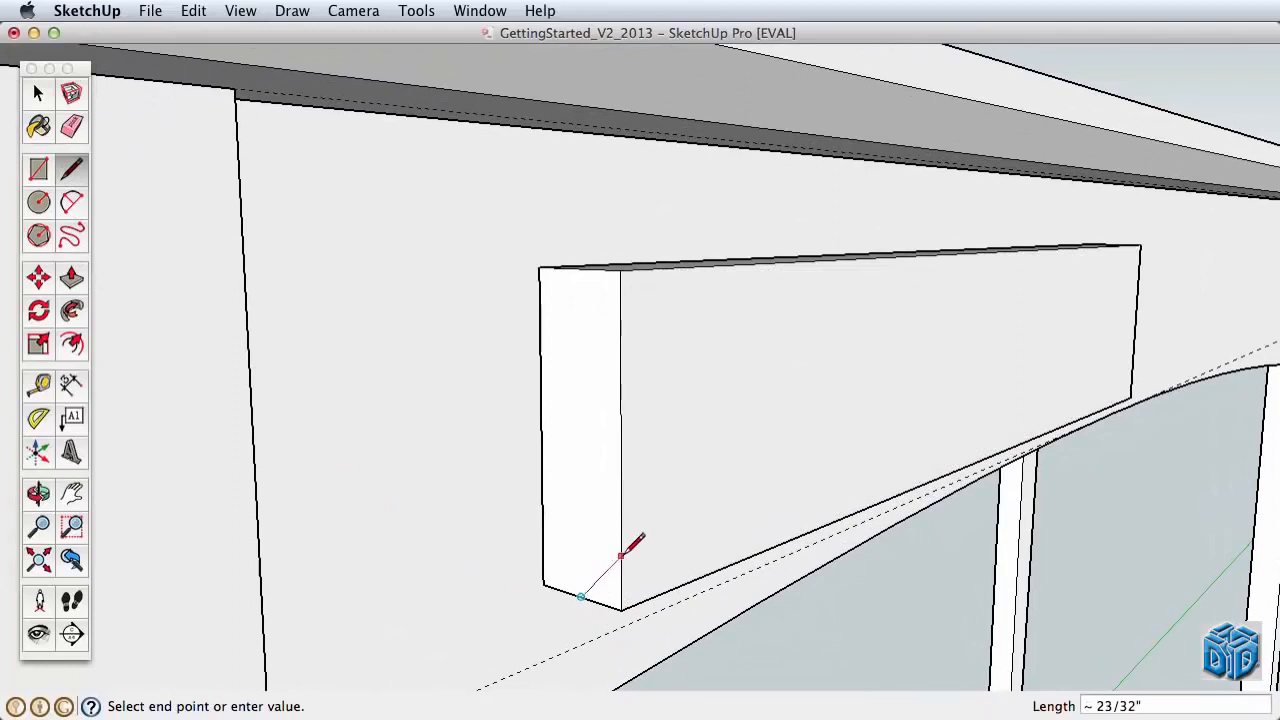
Bevel the block's front perimeter by running Follow Me with the corner triangle around the front face
{"action": "left_click", "coordinate": [42, 95]}
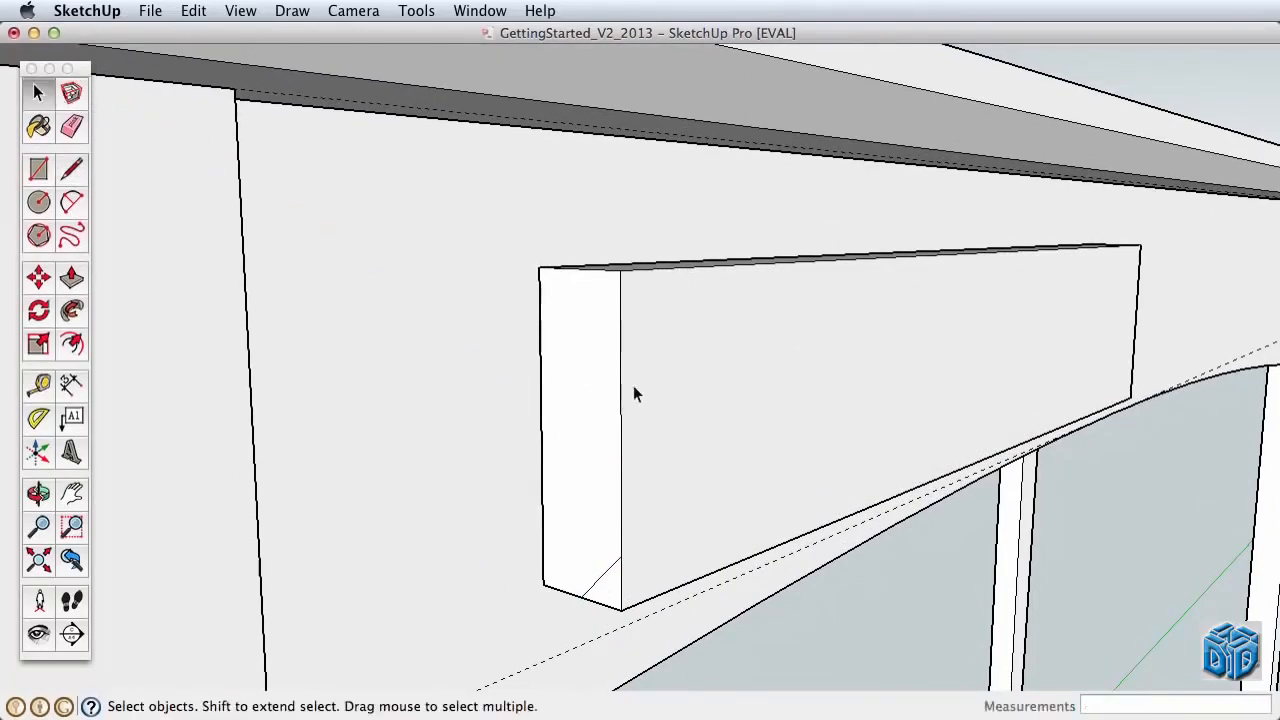
{"action": "left_click", "coordinate": [633, 388]}
{"action": "left_click", "coordinate": [71, 310]}
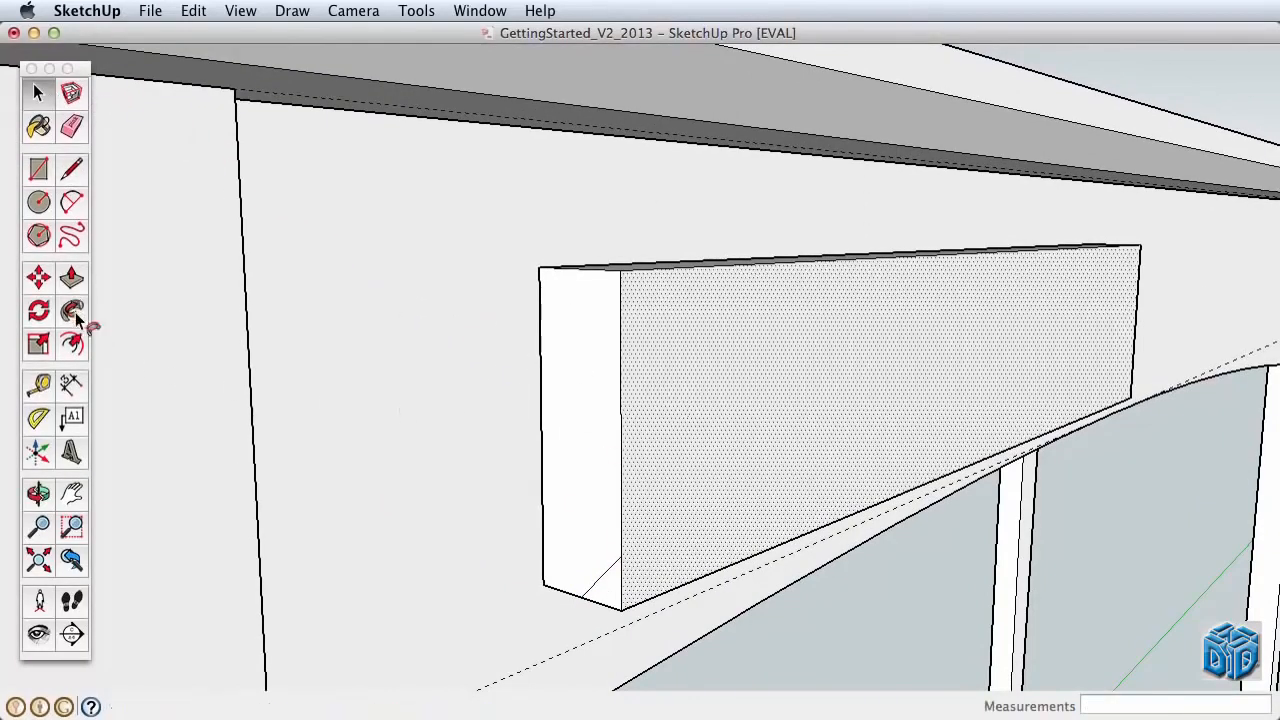
{"action": "left_click", "coordinate": [601, 587]}
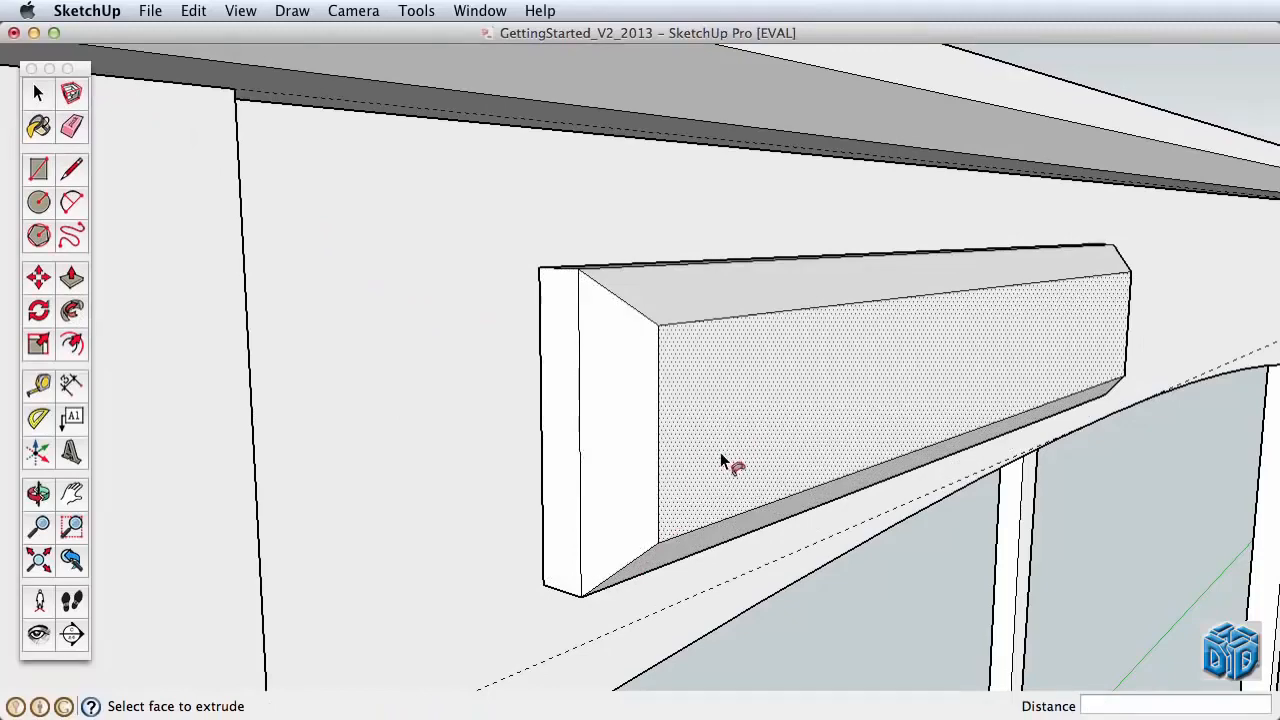
Make the whole beveled drawer block a component named "drawer front"
{"action": "left_click", "coordinate": [30, 96]}
{"action": "triple_click", "coordinate": [740, 386]}
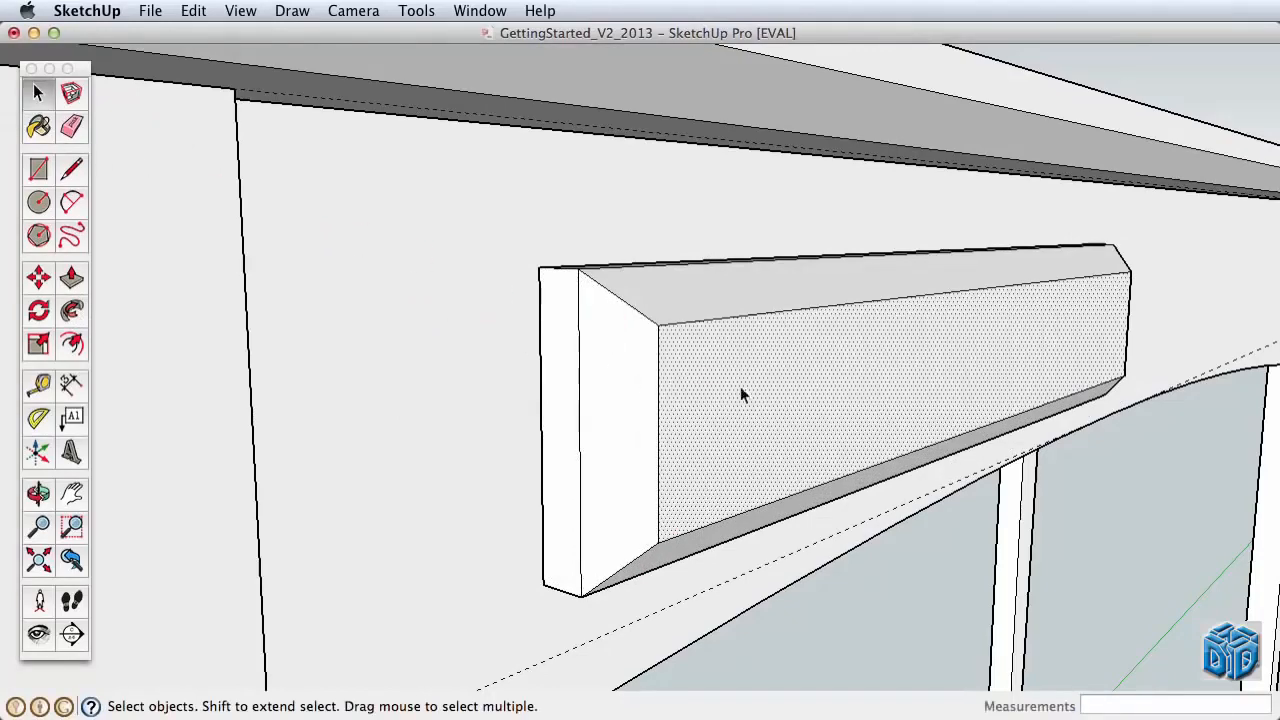
{"action": "right_click", "coordinate": [728, 383]}
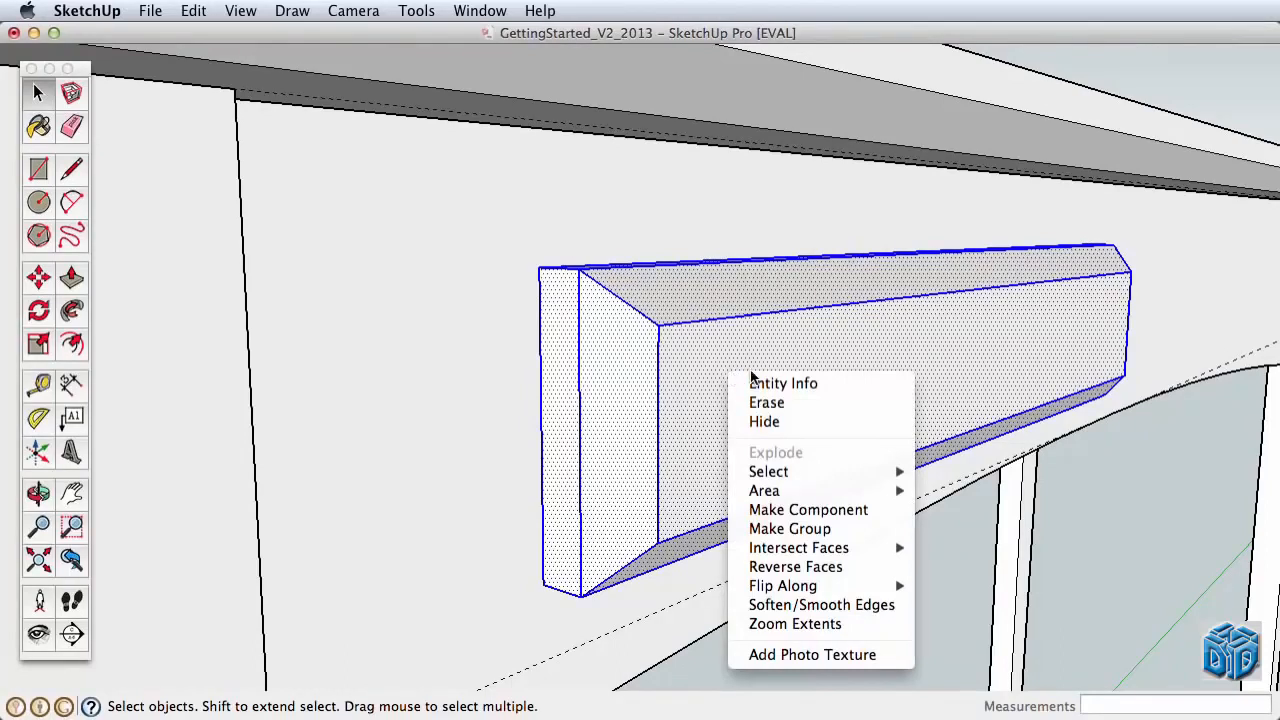
{"action": "left_click", "coordinate": [836, 510]}
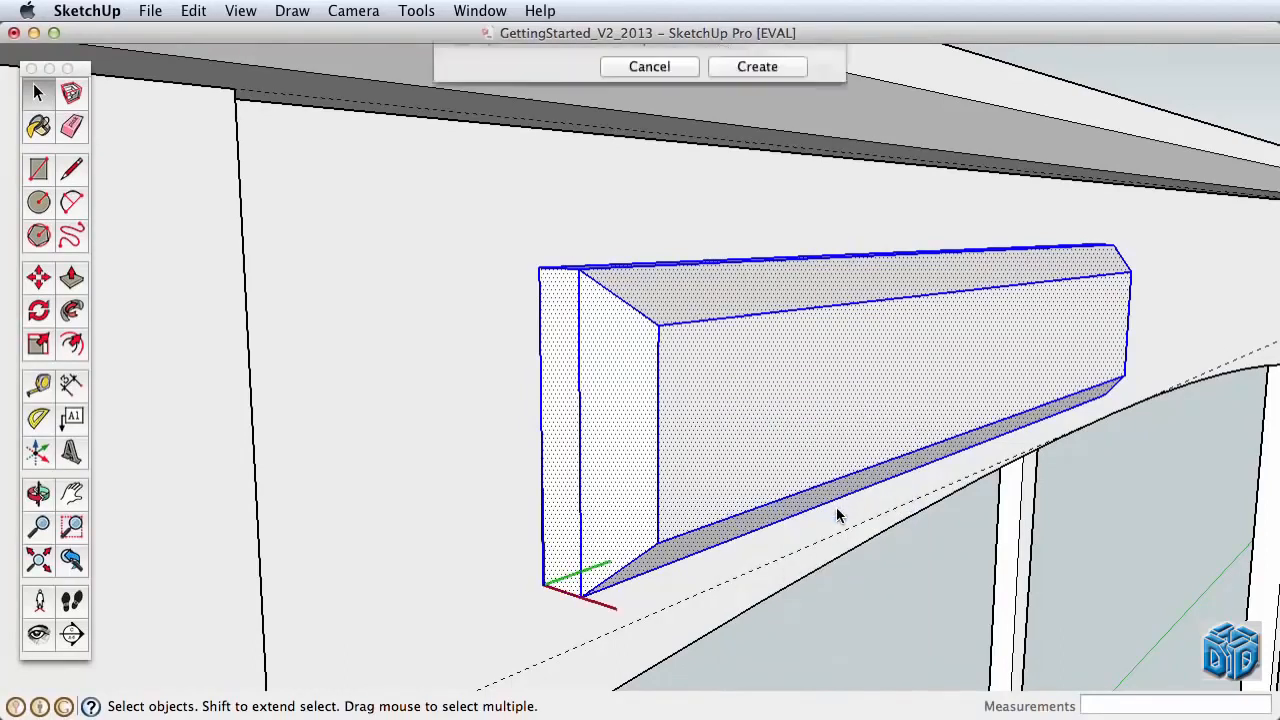
{"action": "type", "text": "drawer"}
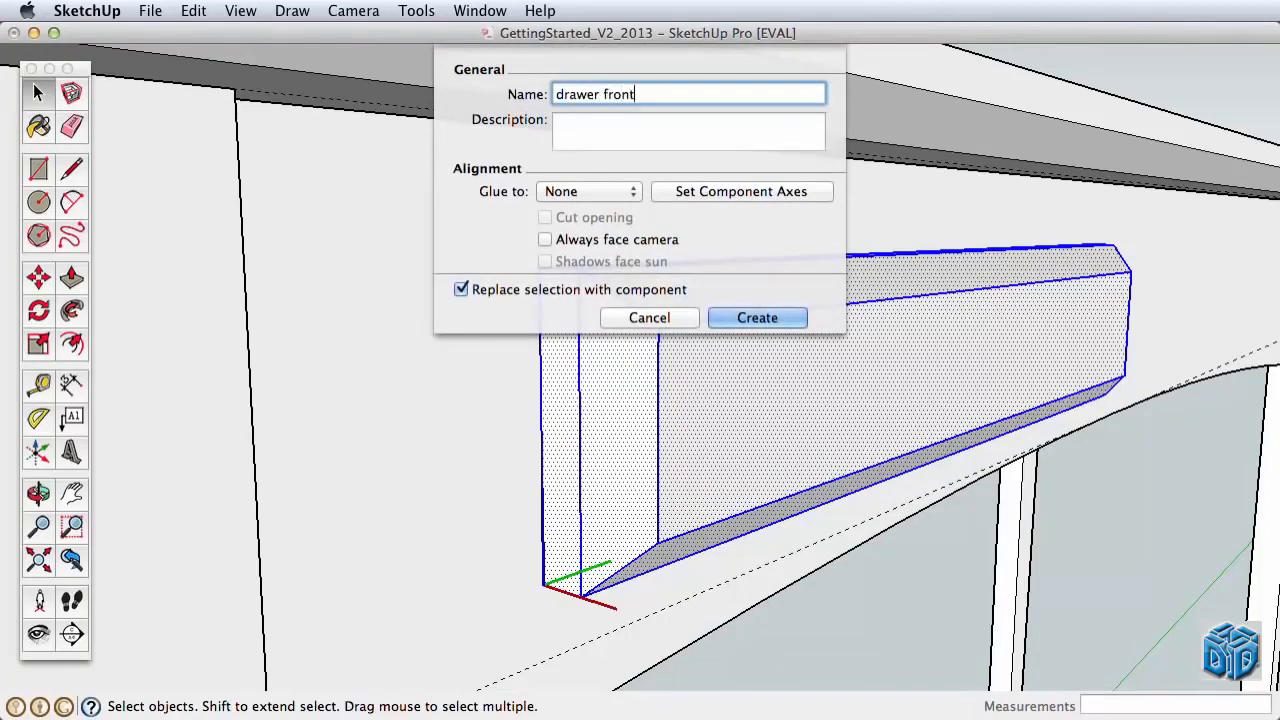
{"action": "type", "text": " front"}
{"action": "key", "text": "Return"}
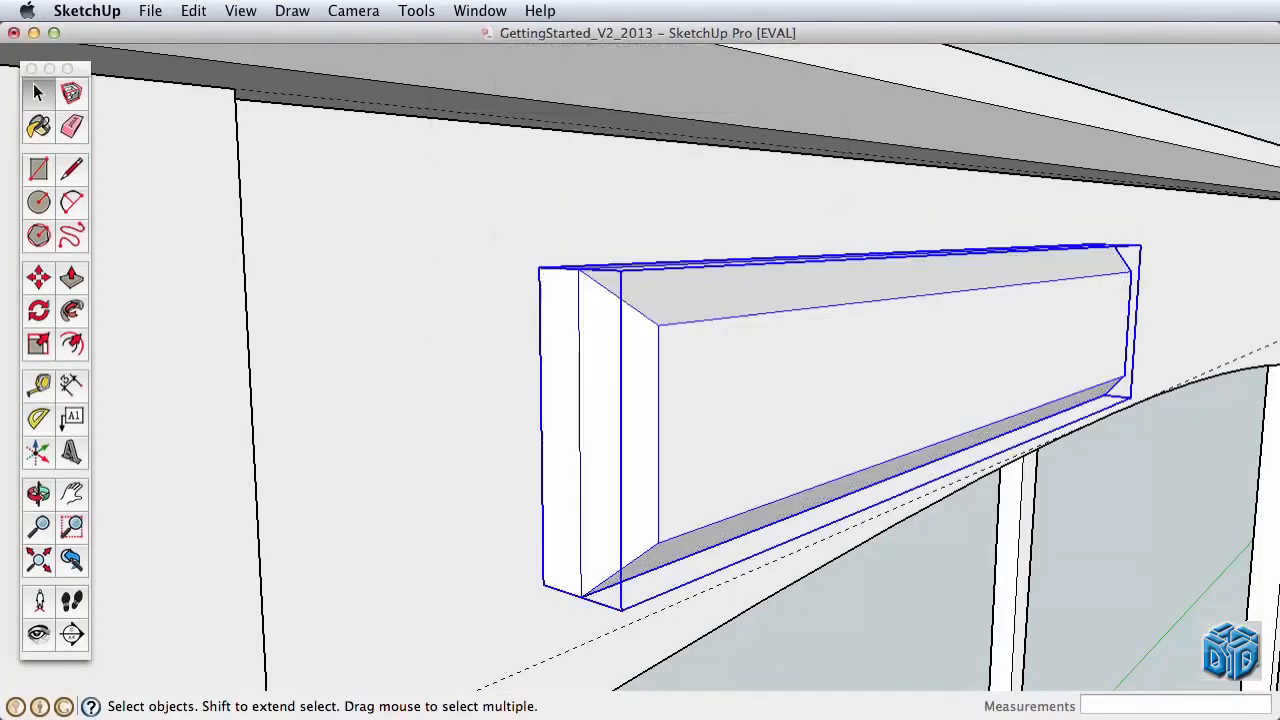
Place a vertical guide on the long support, 2" in from its end nearest the drawer front
{"action": "key", "text": "z"}
{"action": "left_click_drag", "start_coordinate": [834, 375], "coordinate": [838, 610]}
{"action": "key", "text": "h"}
{"action": "key", "text": "o"}
{"action": "left_click_drag", "start_coordinate": [817, 508], "coordinate": [706, 387]}
{"action": "left_click_drag", "start_coordinate": [710, 388], "coordinate": [330, 440]}
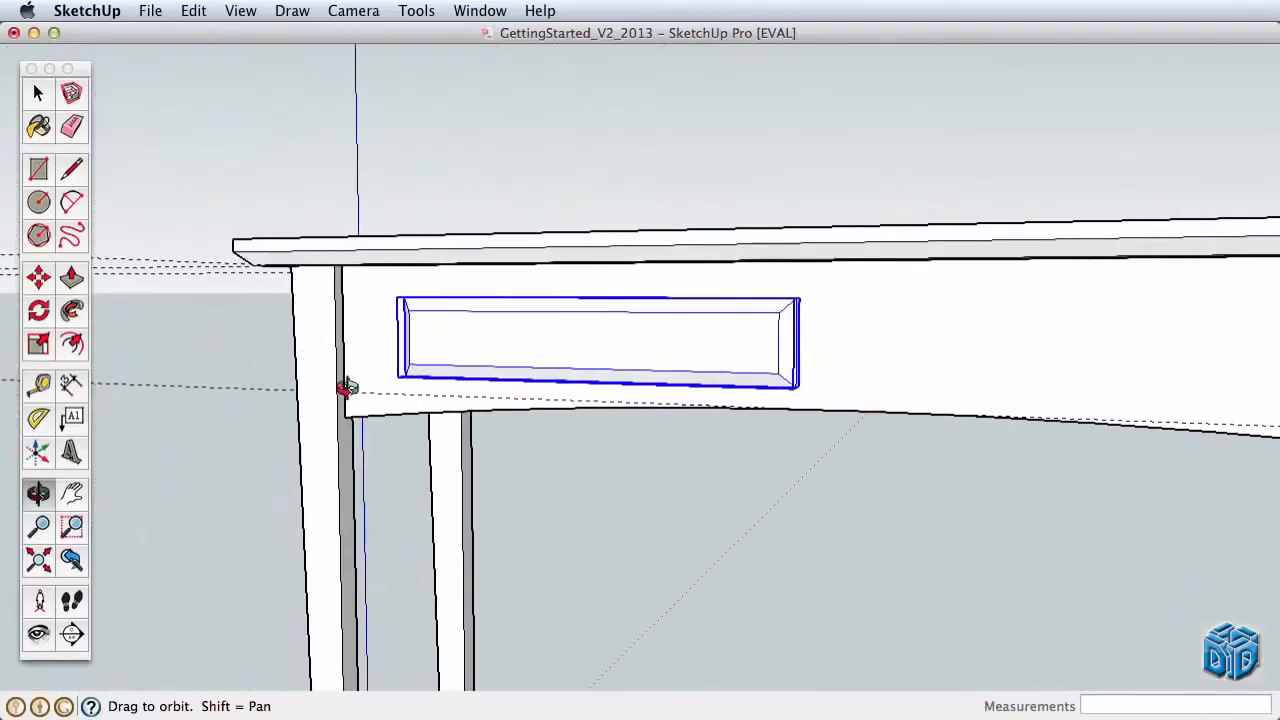
{"action": "key", "text": "z"}
{"action": "left_click_drag", "start_coordinate": [345, 388], "coordinate": [330, 352]}
{"action": "left_click", "coordinate": [39, 387]}
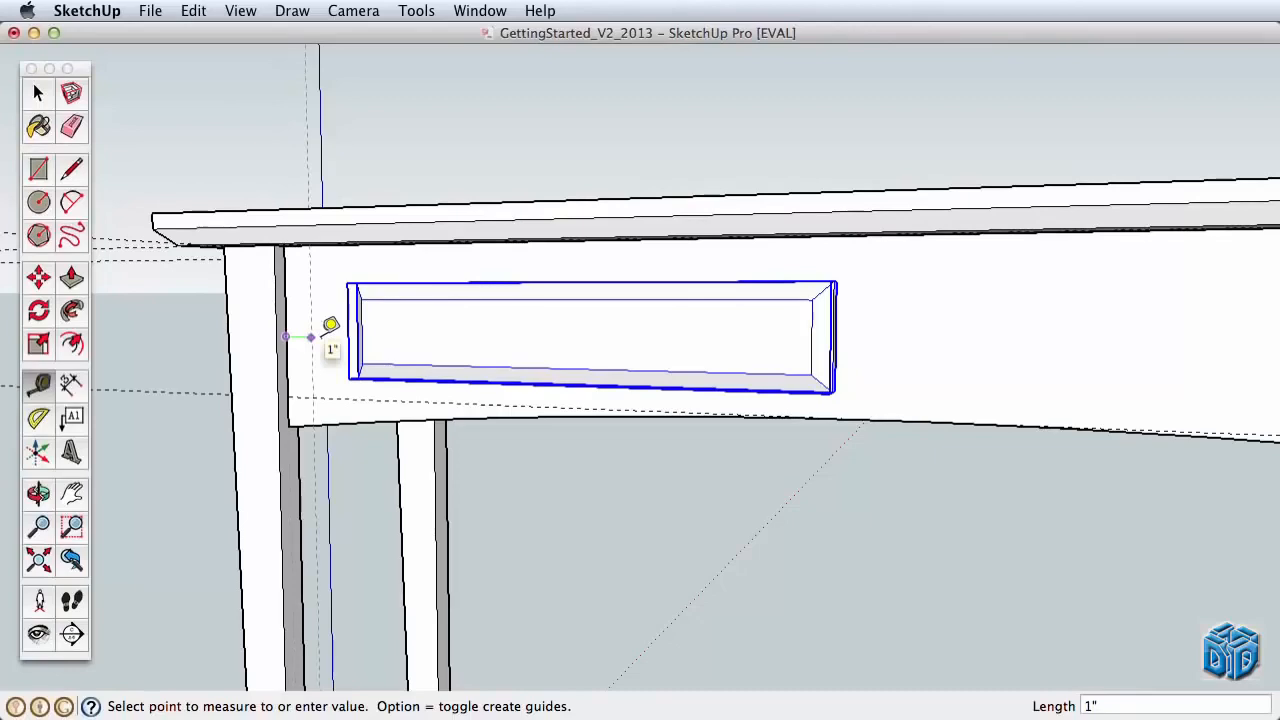
{"action": "type", "text": "2"}
{"action": "key", "text": "Return"}
Place a vertical guide 2" in from the opposite end of the long support
{"action": "key", "text": "z"}
{"action": "left_click_drag", "start_coordinate": [652, 362], "coordinate": [654, 380]}
{"action": "key", "text": "h"}
{"action": "left_click_drag", "start_coordinate": [780, 402], "coordinate": [810, 406]}
{"action": "key", "text": "o"}
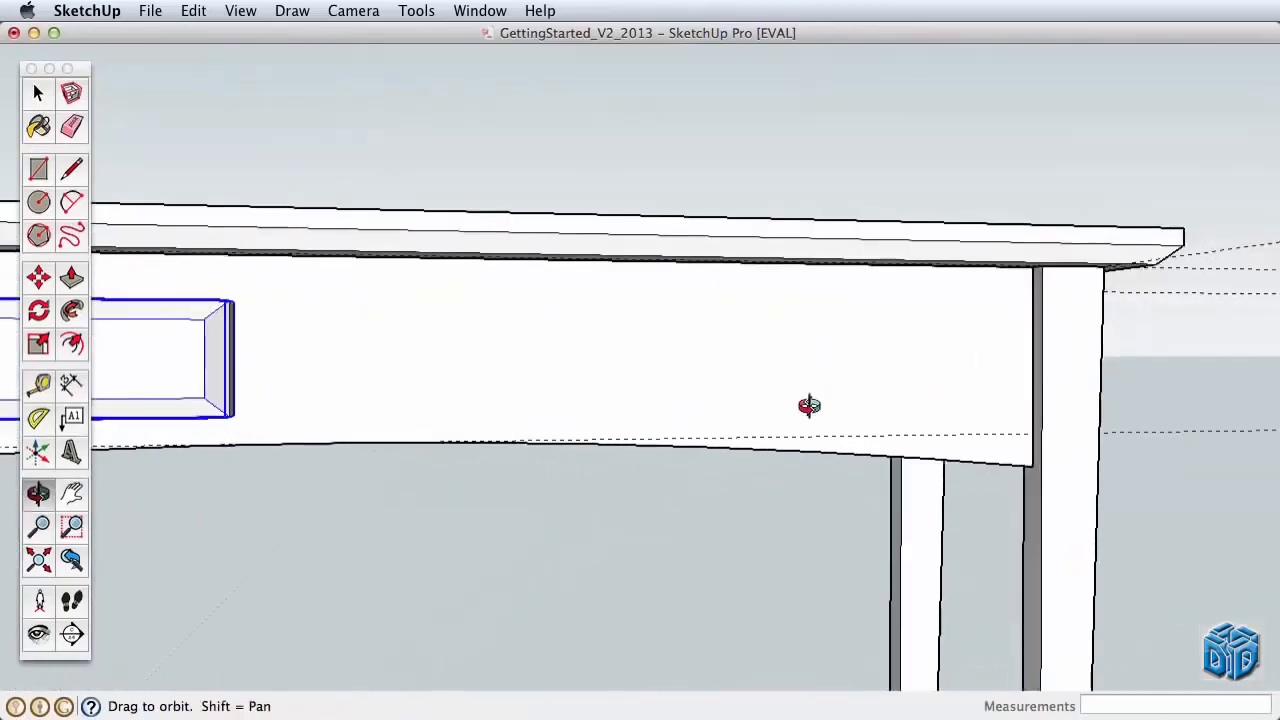
{"action": "middle_click_drag", "start_coordinate": [809, 405], "coordinate": [1003, 394]}
{"action": "key", "text": "t"}
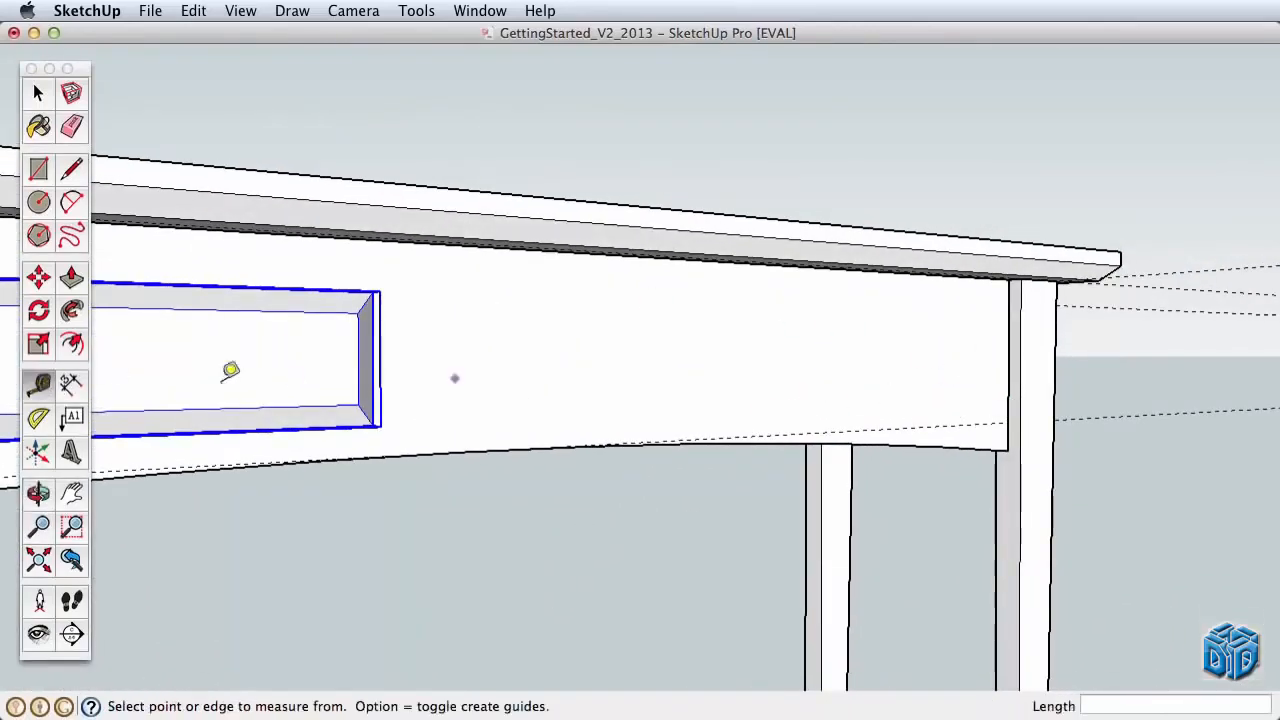
{"action": "left_click", "coordinate": [1016, 352]}
{"action": "type", "text": "2"}
{"action": "key", "text": "Return"}
Move the drawer front along the long support until its outer end edge aligns with the nearest vertical guide
{"action": "key", "text": "z"}
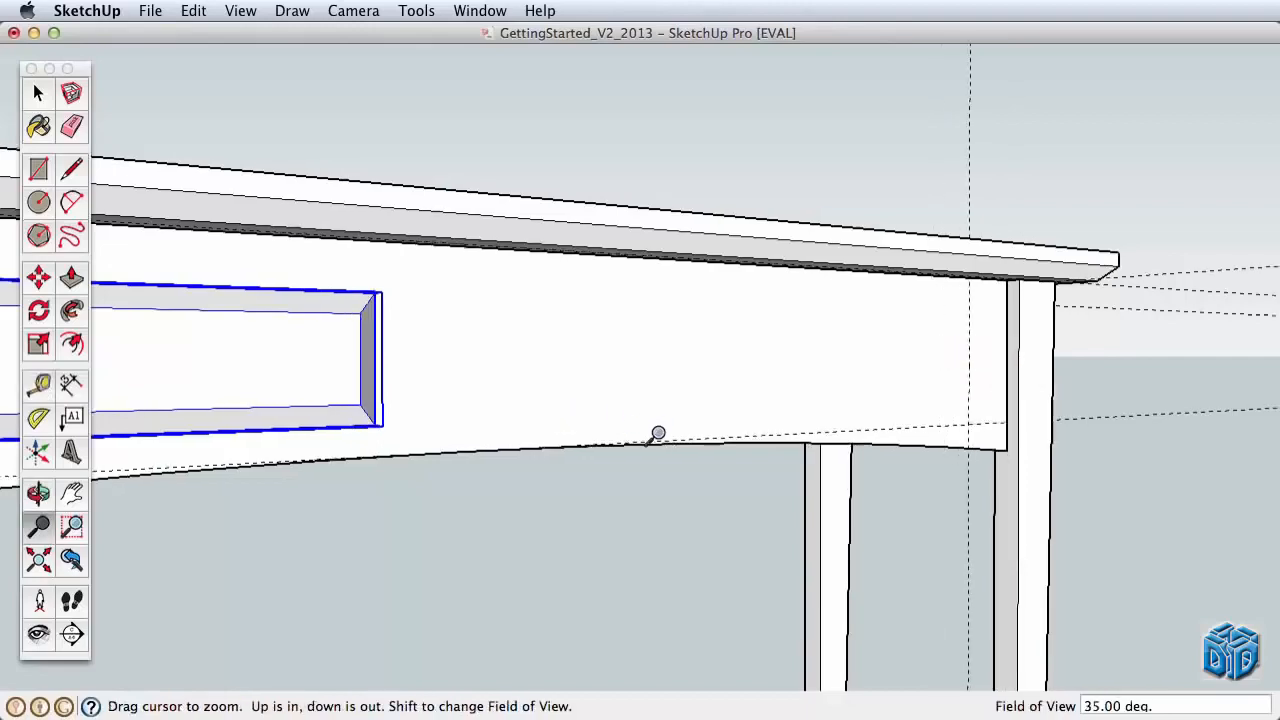
{"action": "left_click_drag", "start_coordinate": [657, 434], "coordinate": [657, 452]}
{"action": "key", "text": "h"}
{"action": "left_click_drag", "start_coordinate": [657, 452], "coordinate": [946, 443]}
{"action": "key", "text": "m"}
{"action": "key", "text": "h"}
{"action": "left_click_drag", "start_coordinate": [304, 325], "coordinate": [508, 353]}
{"action": "key", "text": "z"}
{"action": "left_click_drag", "start_coordinate": [543, 410], "coordinate": [514, 274]}
{"action": "key", "text": "m"}
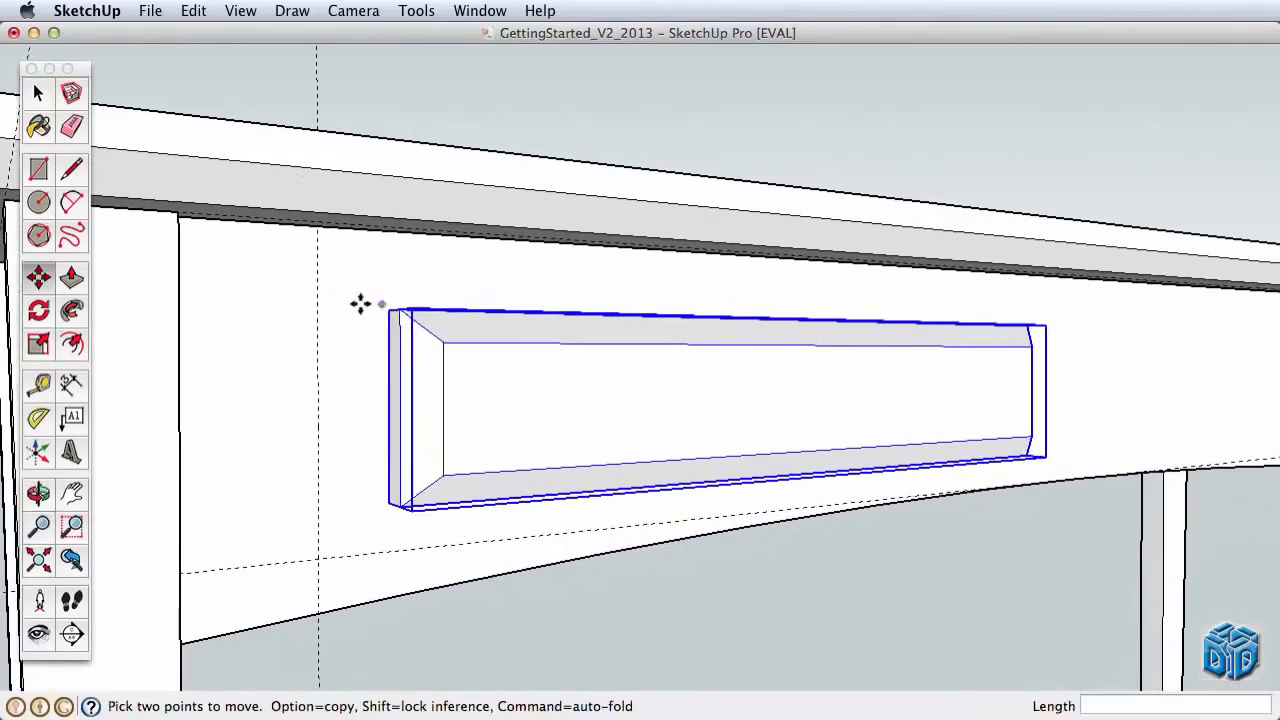
{"action": "left_click", "coordinate": [390, 313]}
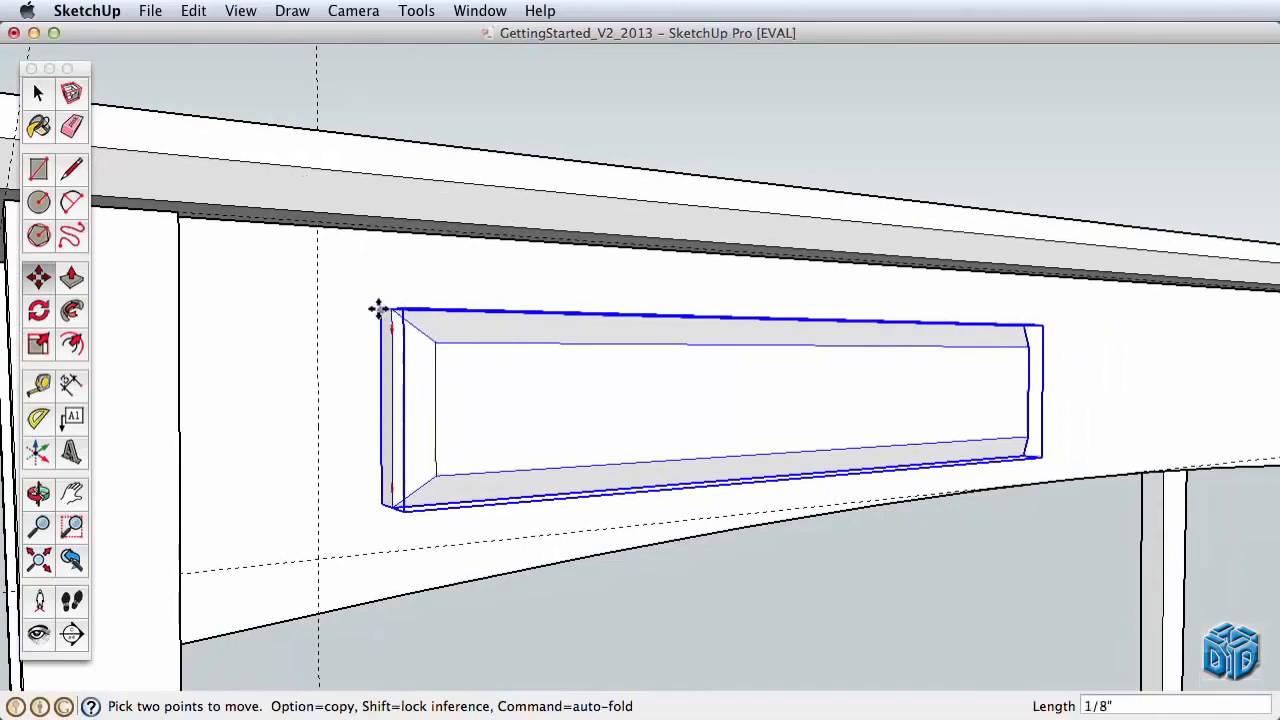
{"action": "left_click", "coordinate": [318, 292]}
Copy the drawer front along the long support so the copy's outer corner meets the guide at the opposite end
{"action": "key", "text": "z"}
{"action": "left_click_drag", "start_coordinate": [489, 342], "coordinate": [218, 538]}
{"action": "key", "text": "h"}
{"action": "key", "text": "o"}
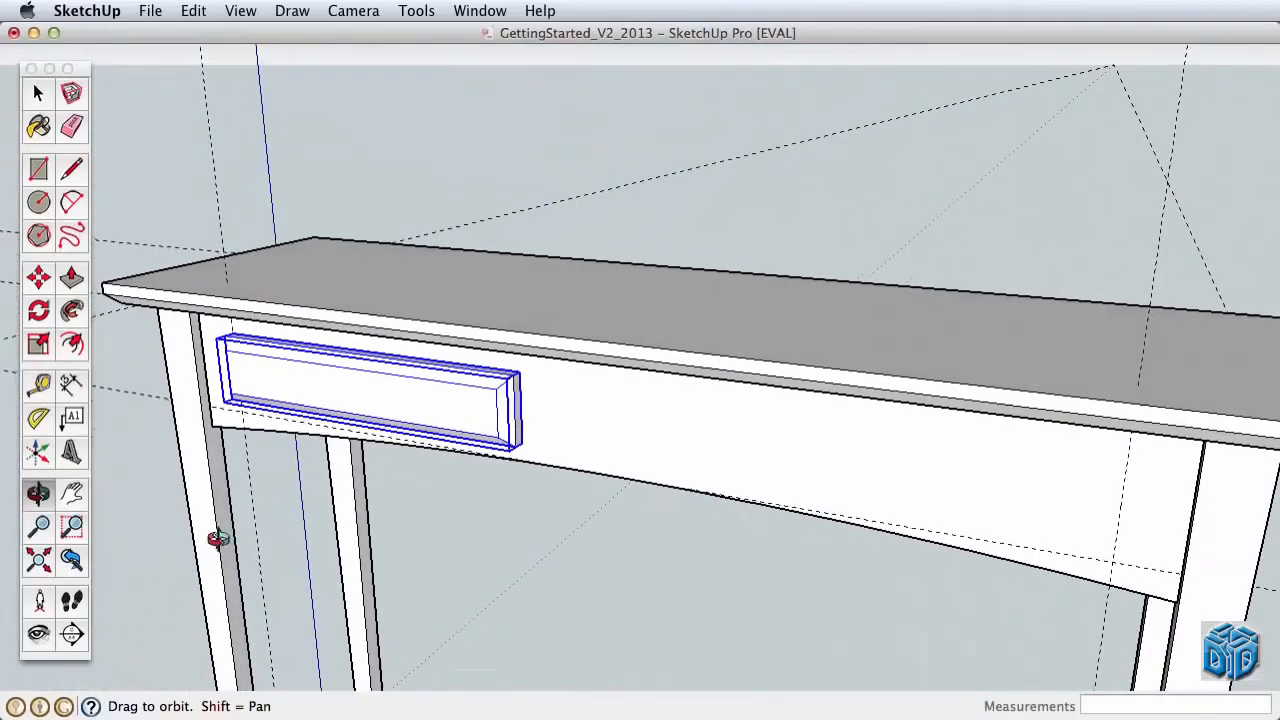
{"action": "key", "text": "m"}
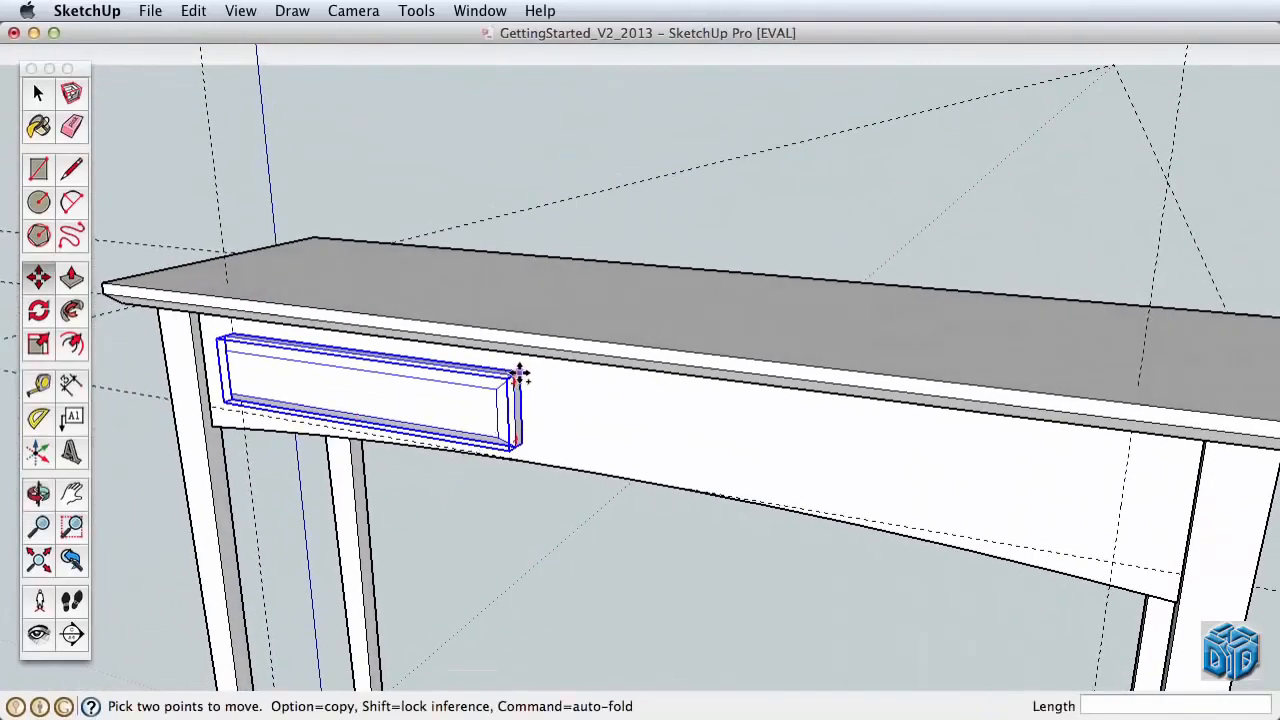
{"action": "left_click", "coordinate": [519, 375]}
{"action": "key", "text": "alt"}
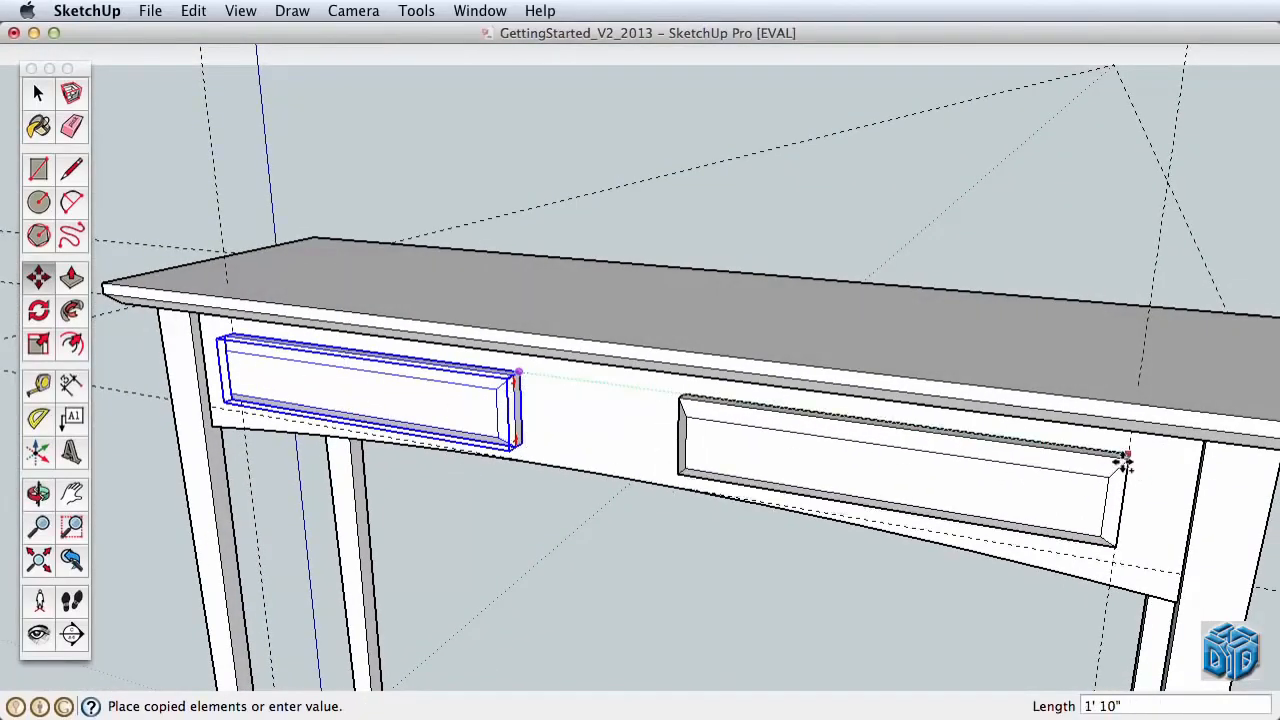
{"action": "left_click", "coordinate": [1128, 460]}
Open the original drawer front component for editing and draw a 1/2" radius circle at the center of its front face
{"action": "middle_click_drag", "start_coordinate": [617, 449], "coordinate": [906, 337]}
{"action": "middle_click_drag", "start_coordinate": [780, 355], "coordinate": [1012, 372], "text": "shift"}
{"action": "key", "text": "z"}
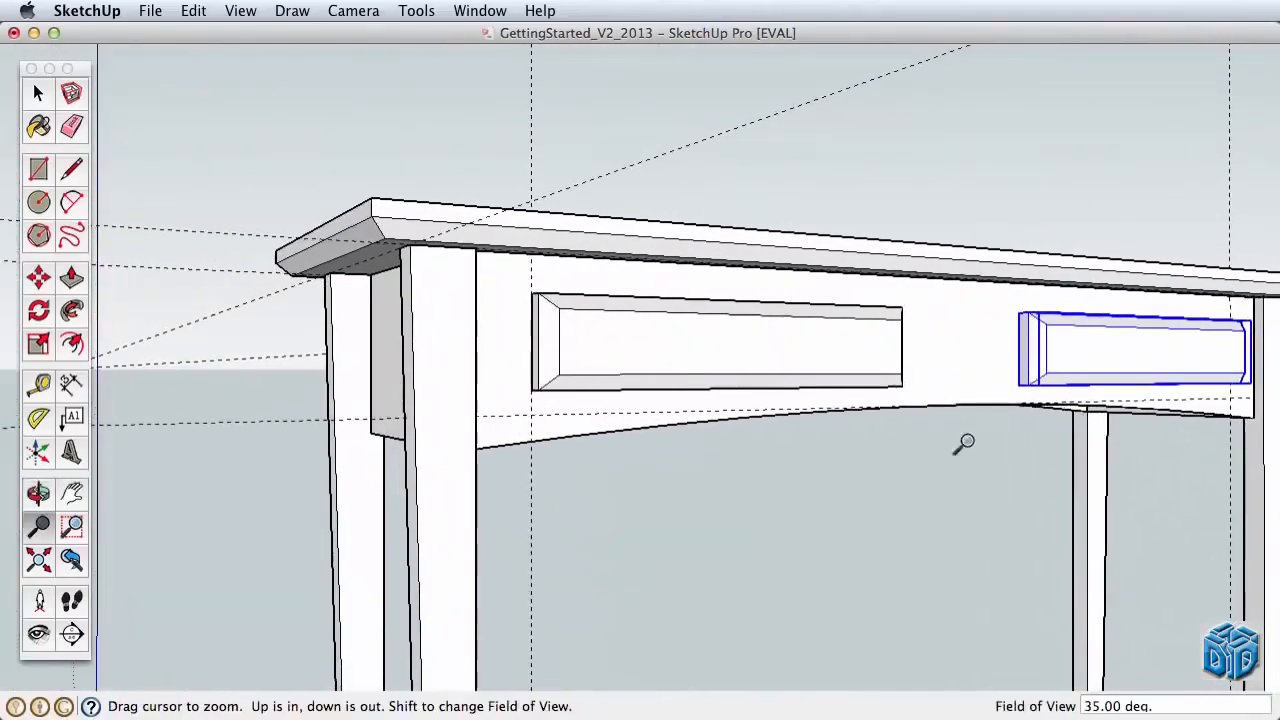
{"action": "left_click_drag", "start_coordinate": [963, 443], "coordinate": [922, 283]}
{"action": "key", "text": "space"}
{"action": "left_click", "coordinate": [841, 314]}
{"action": "key", "text": "h"}
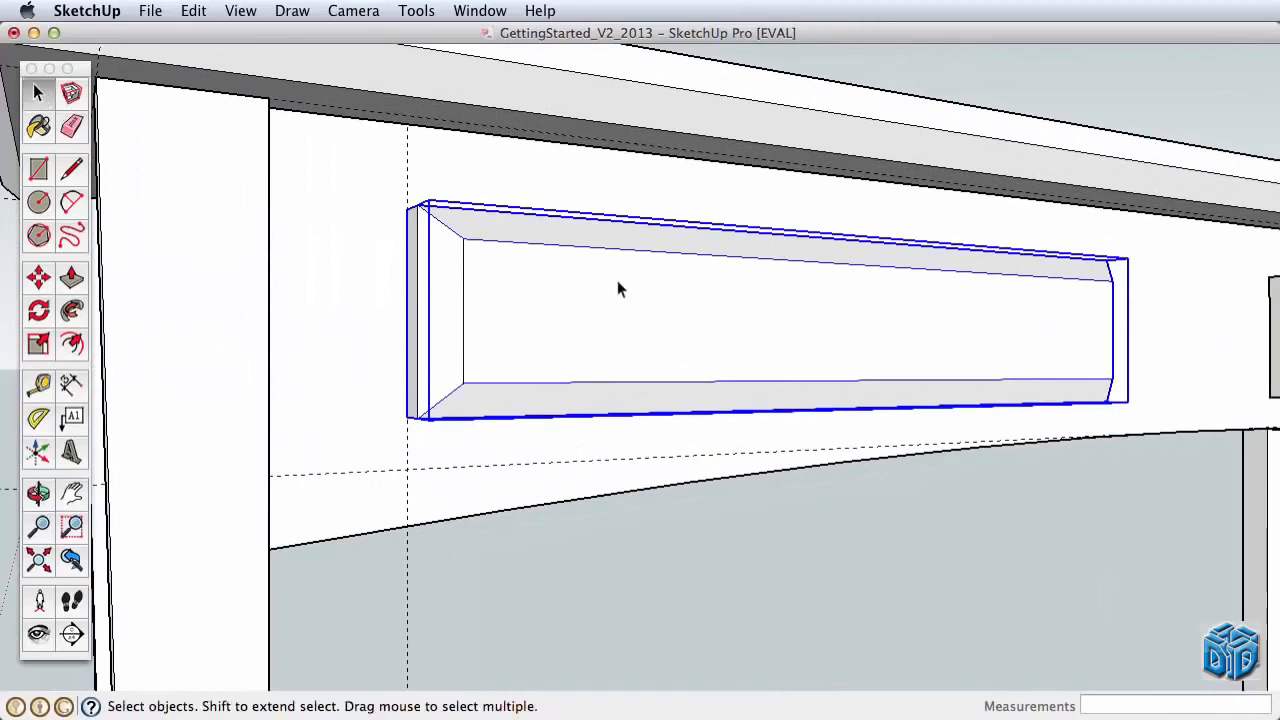
{"action": "double_click", "coordinate": [636, 297]}
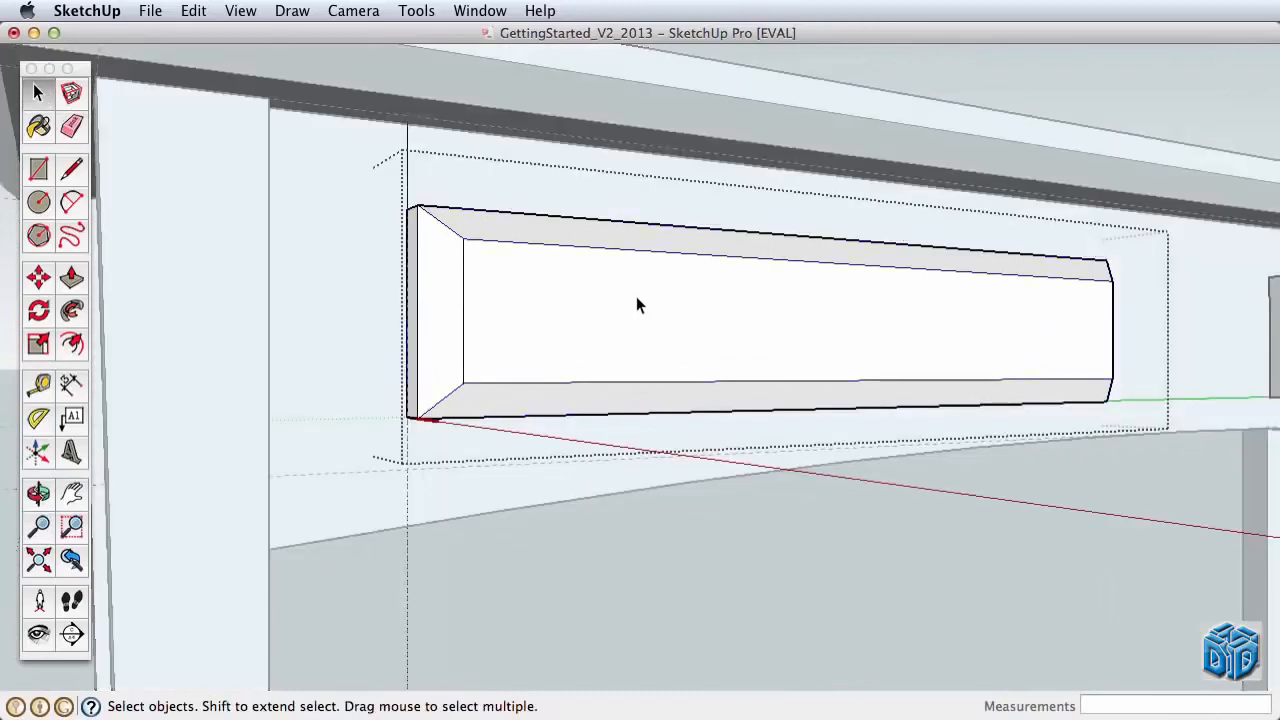
{"action": "left_click", "coordinate": [39, 203]}
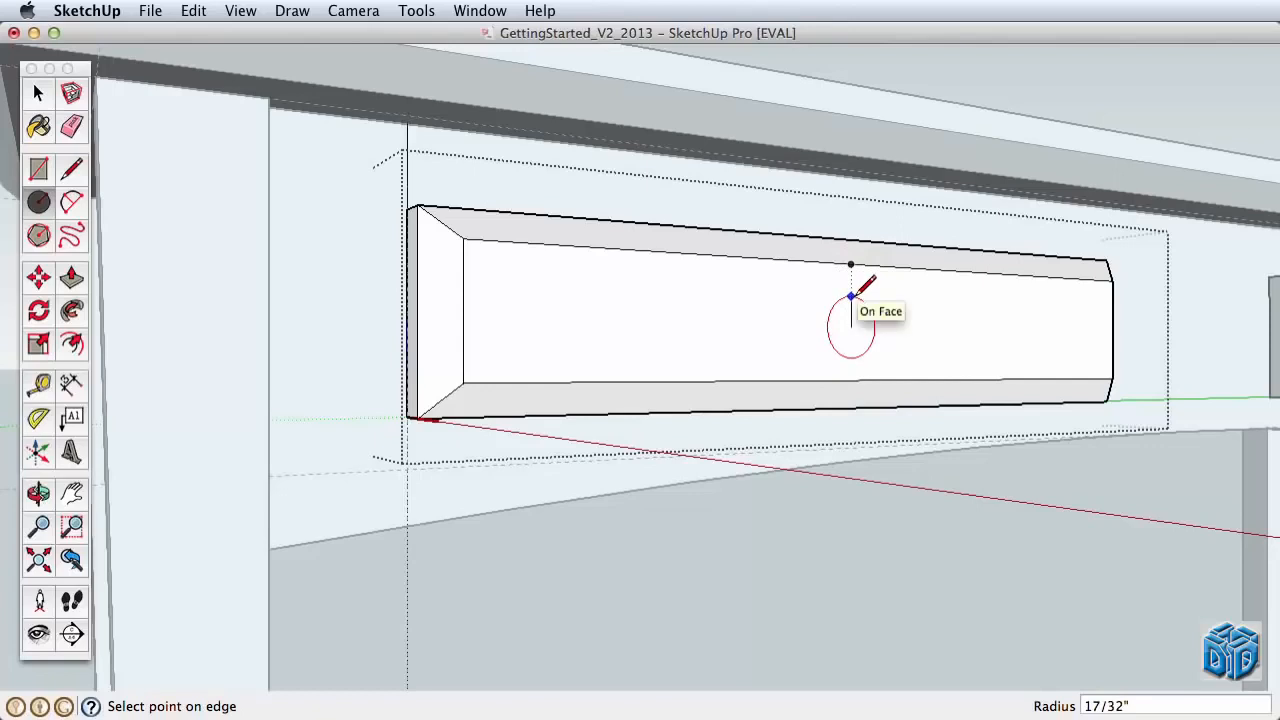
Push/Pull the circle outward 3/8" to form a knob, and close the drawer front component
{"action": "left_click", "coordinate": [71, 277]}
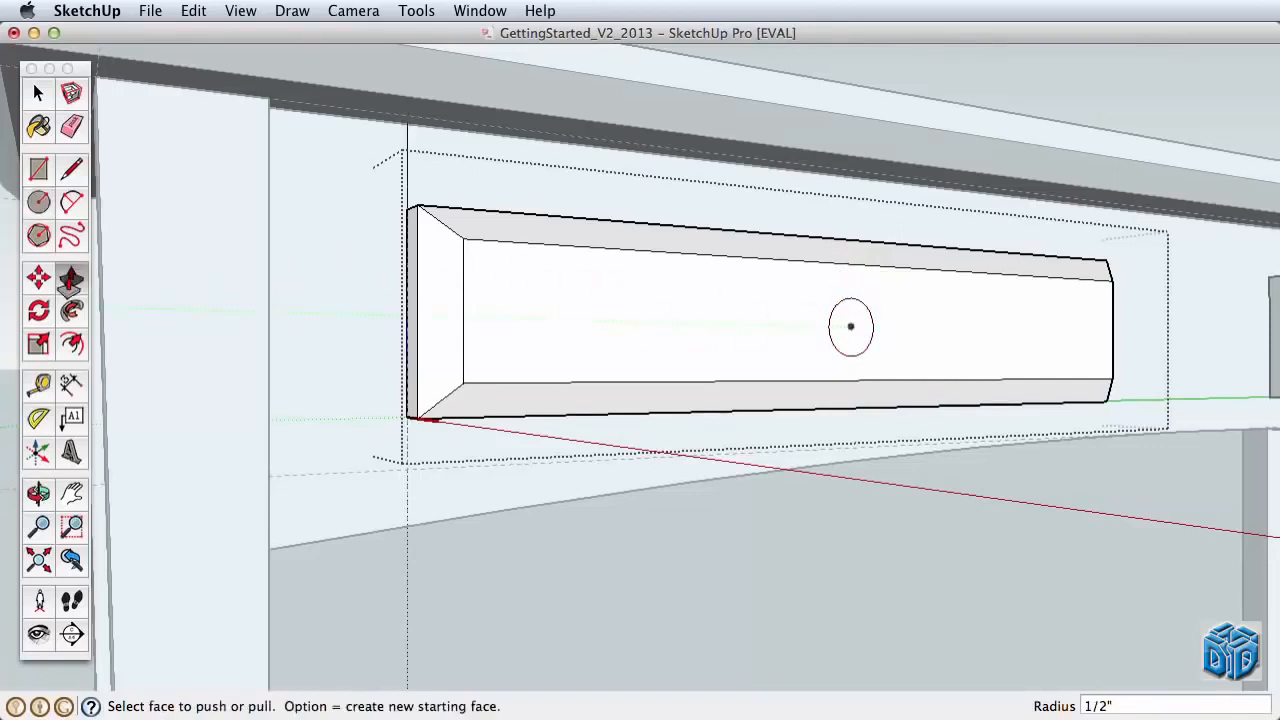
{"action": "left_click", "coordinate": [860, 338]}
{"action": "left_click", "coordinate": [862, 335]}
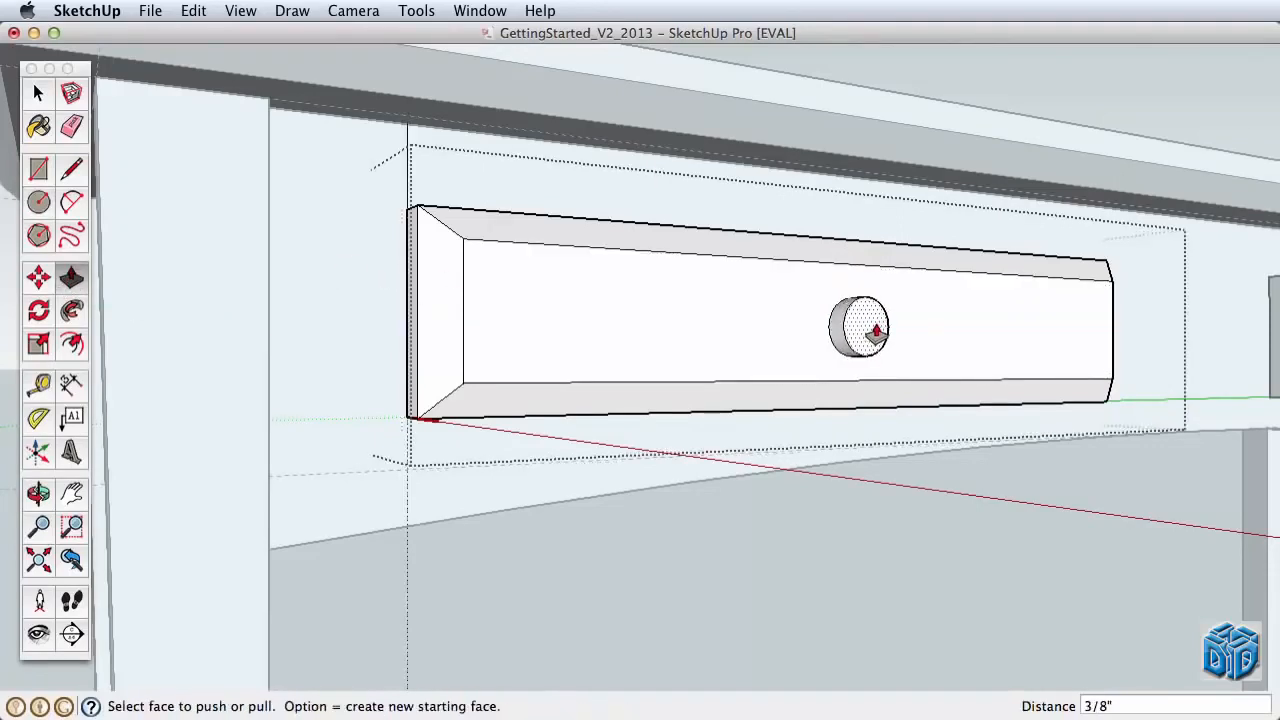
{"action": "key", "text": "z"}
{"action": "left_click_drag", "start_coordinate": [766, 306], "coordinate": [568, 342]}
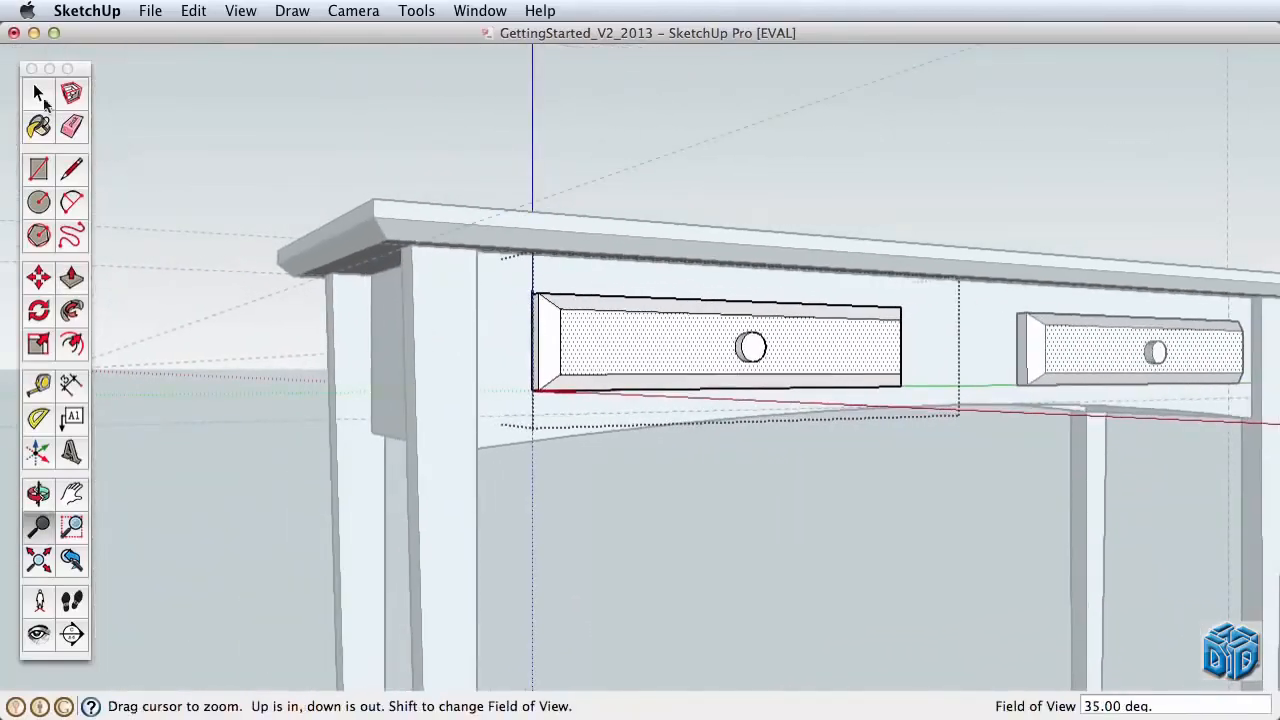
{"action": "left_click", "coordinate": [43, 103]}
{"action": "left_click", "coordinate": [352, 158]}
Delete all guides from the table model
{"action": "key", "text": "z"}
{"action": "left_click_drag", "start_coordinate": [750, 388], "coordinate": [788, 537]}
{"action": "key", "text": "h"}
{"action": "left_click_drag", "start_coordinate": [730, 411], "coordinate": [690, 328]}
{"action": "key", "text": "o"}
{"action": "left_click_drag", "start_coordinate": [690, 328], "coordinate": [710, 516]}
{"action": "key", "text": "z"}
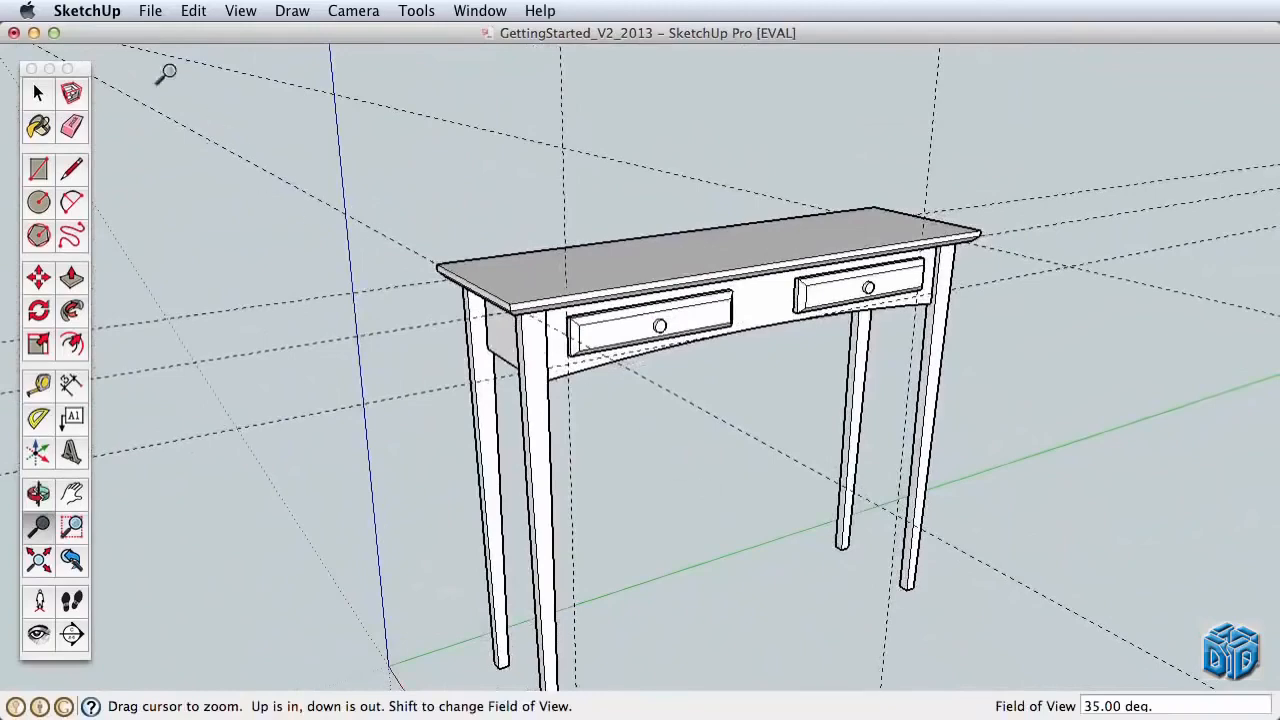
{"action": "left_click", "coordinate": [193, 10]}
{"action": "left_click", "coordinate": [283, 178]}
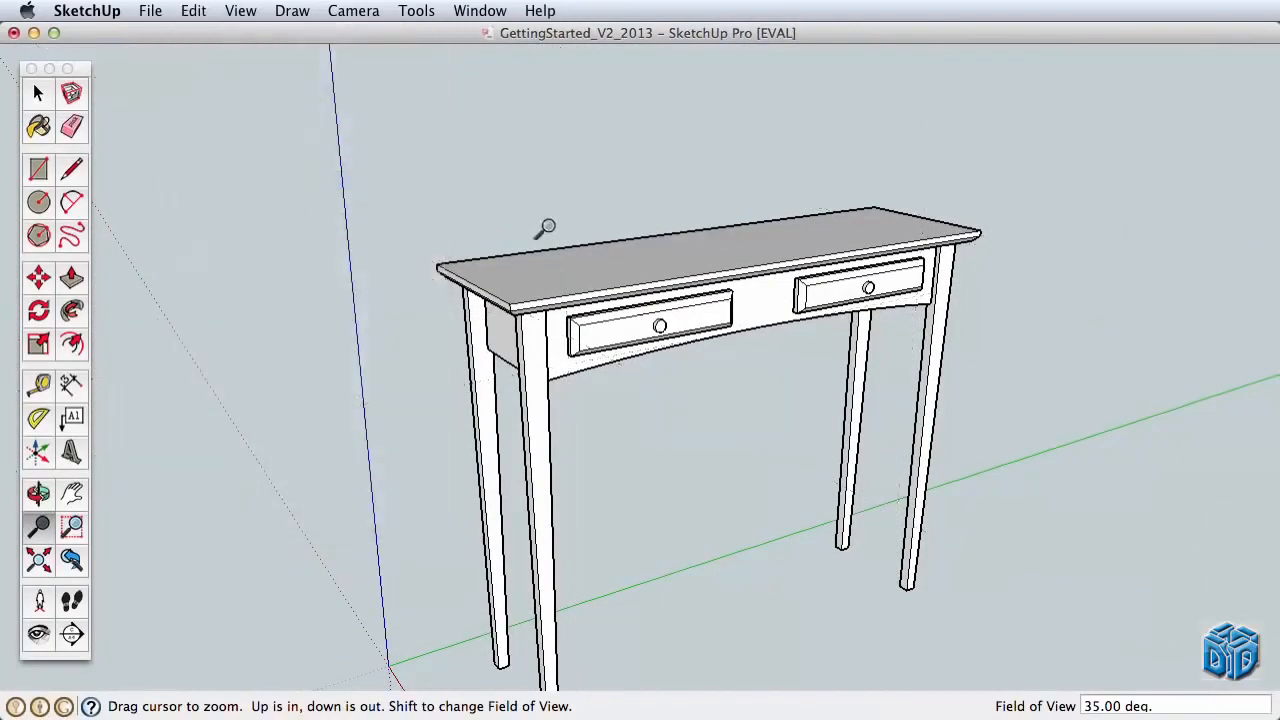
{"action": "key", "text": "h"}
{"action": "left_click_drag", "start_coordinate": [640, 345], "coordinate": [167, 296]}
{"action": "key", "text": "o"}
{"action": "left_click_drag", "start_coordinate": [547, 300], "coordinate": [1086, 348]}
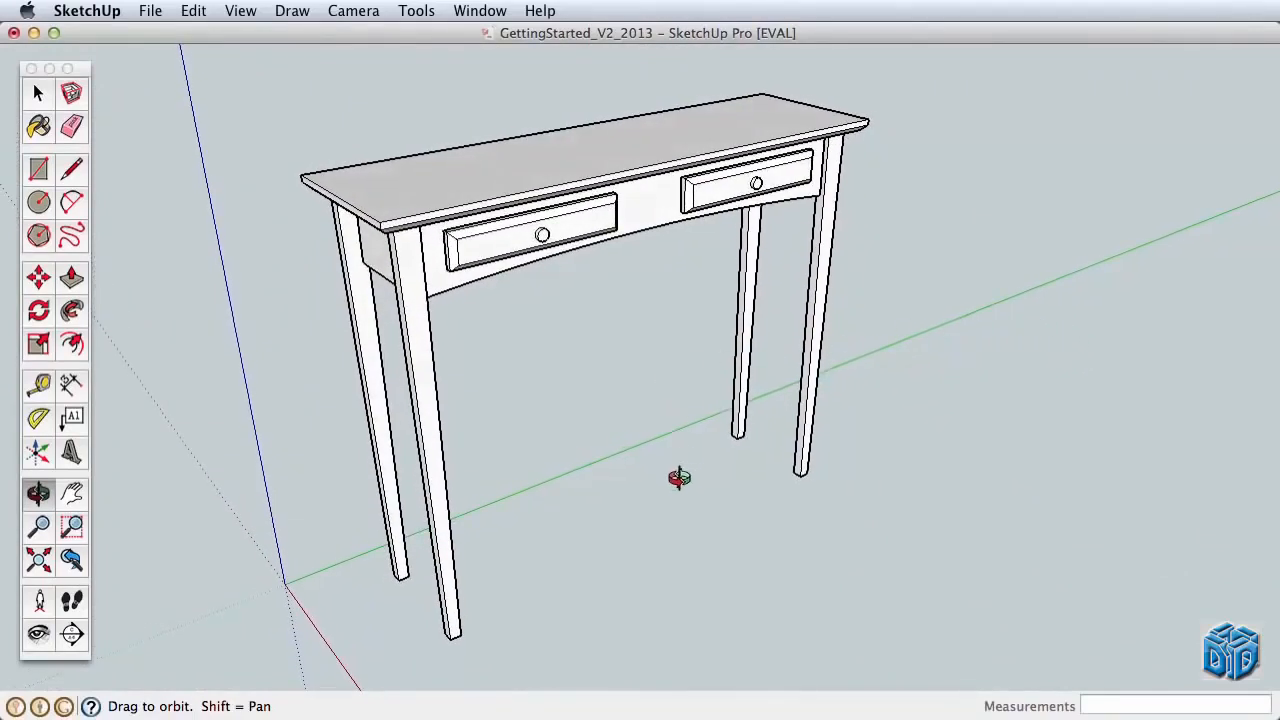
{"action": "left_click_drag", "start_coordinate": [642, 443], "coordinate": [663, 260]}
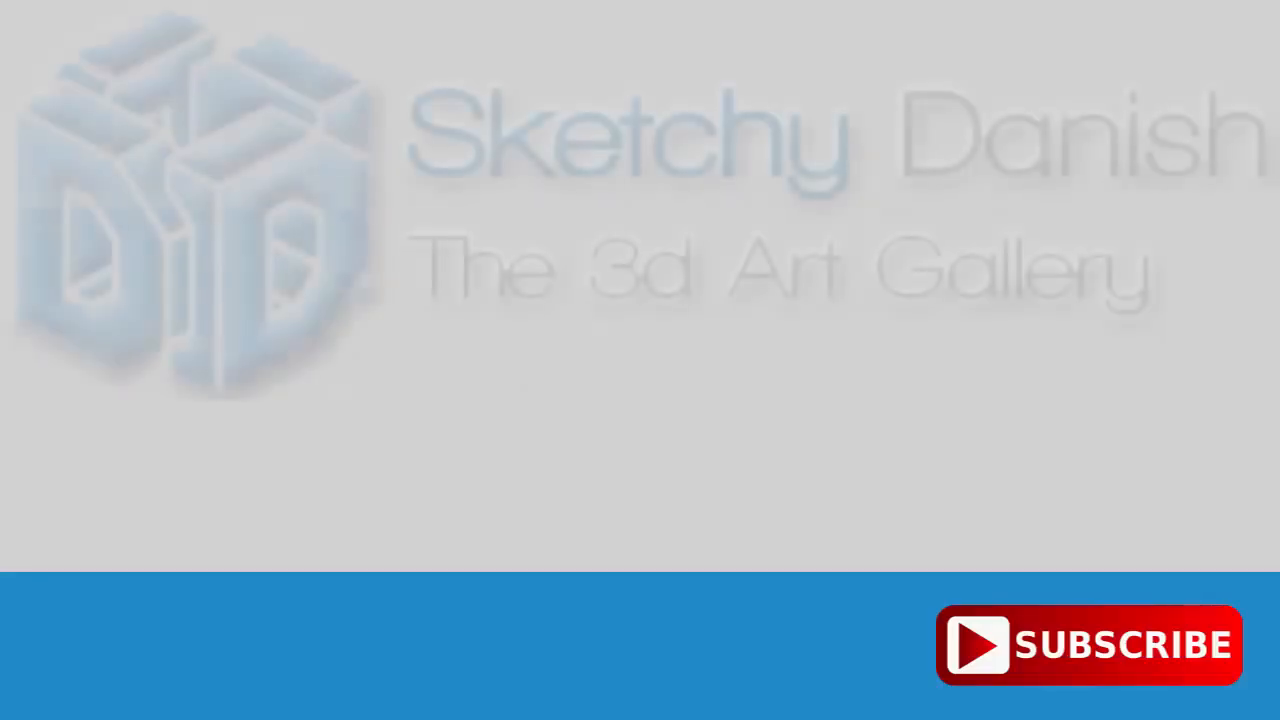